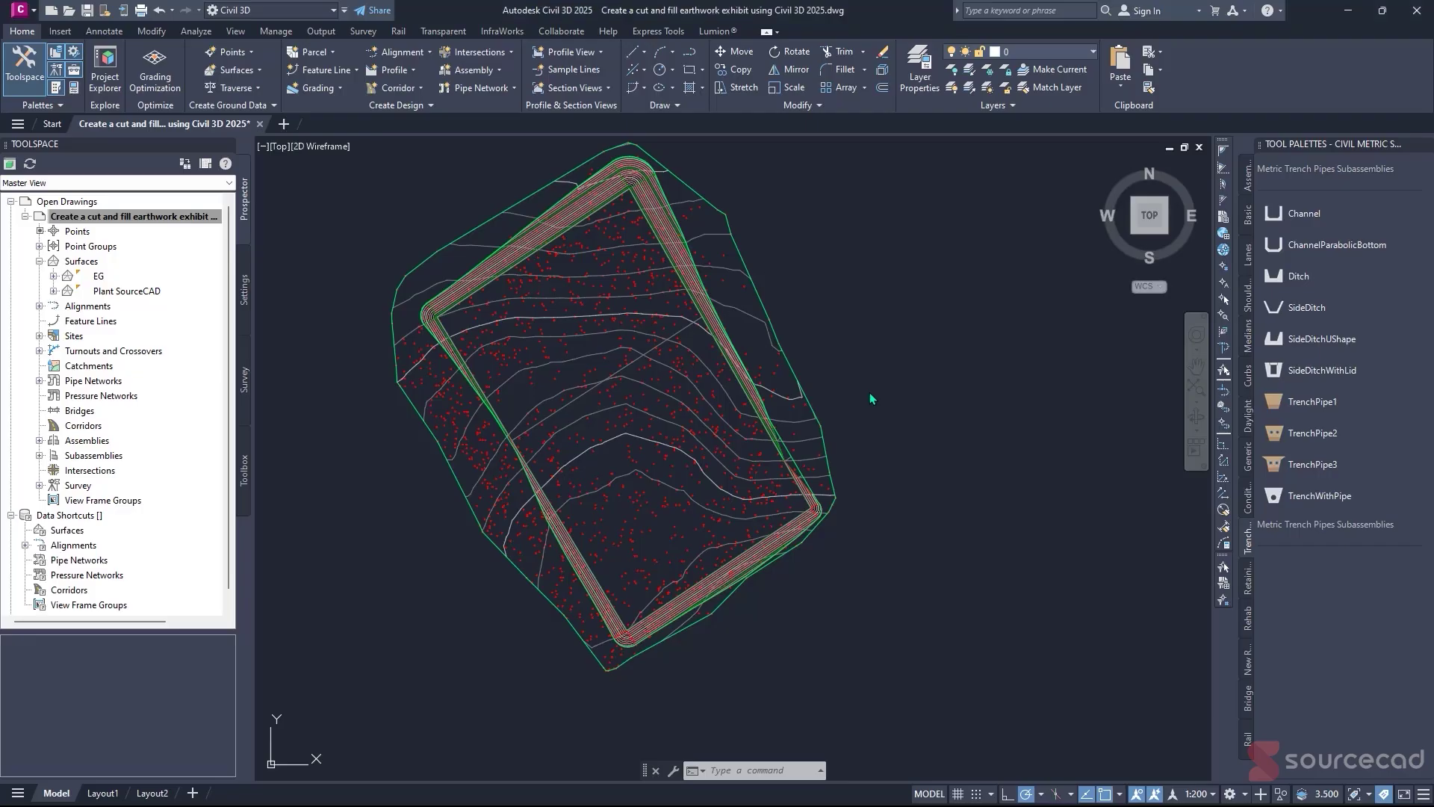
- Preview the EG surface in 3D, orbited into a tilted view
{"action": "left_click", "coordinate": [99, 276]}
{"action": "left_click", "coordinate": [160, 69]}
{"action": "left_click_drag", "start_coordinate": [580, 346], "coordinate": [472, 362]}
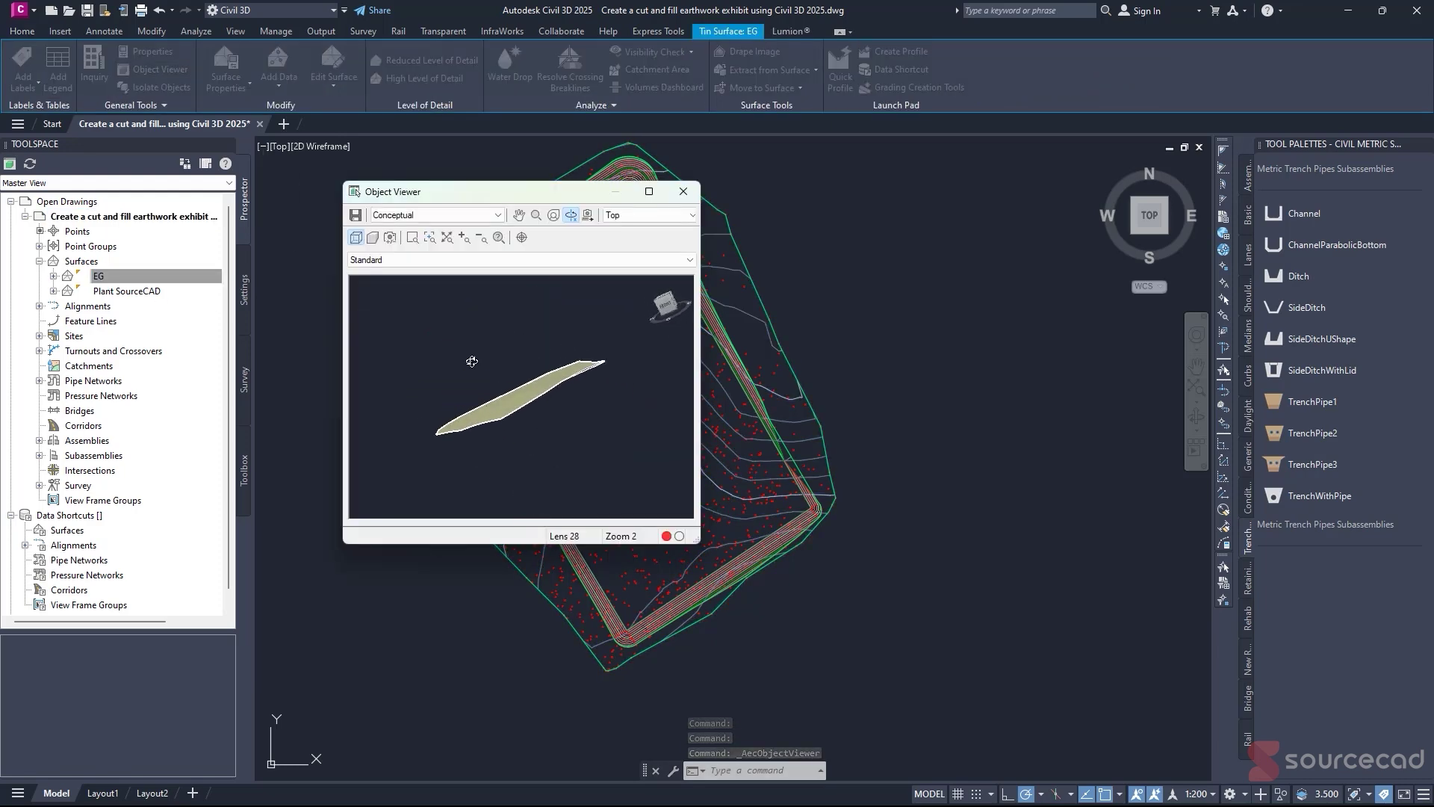
{"action": "left_click", "coordinate": [674, 198]}
- Preview the Plant SourceCAD surface in a tilted 3D view
{"action": "right_click", "coordinate": [146, 291]}
{"action": "left_click", "coordinate": [179, 466]}
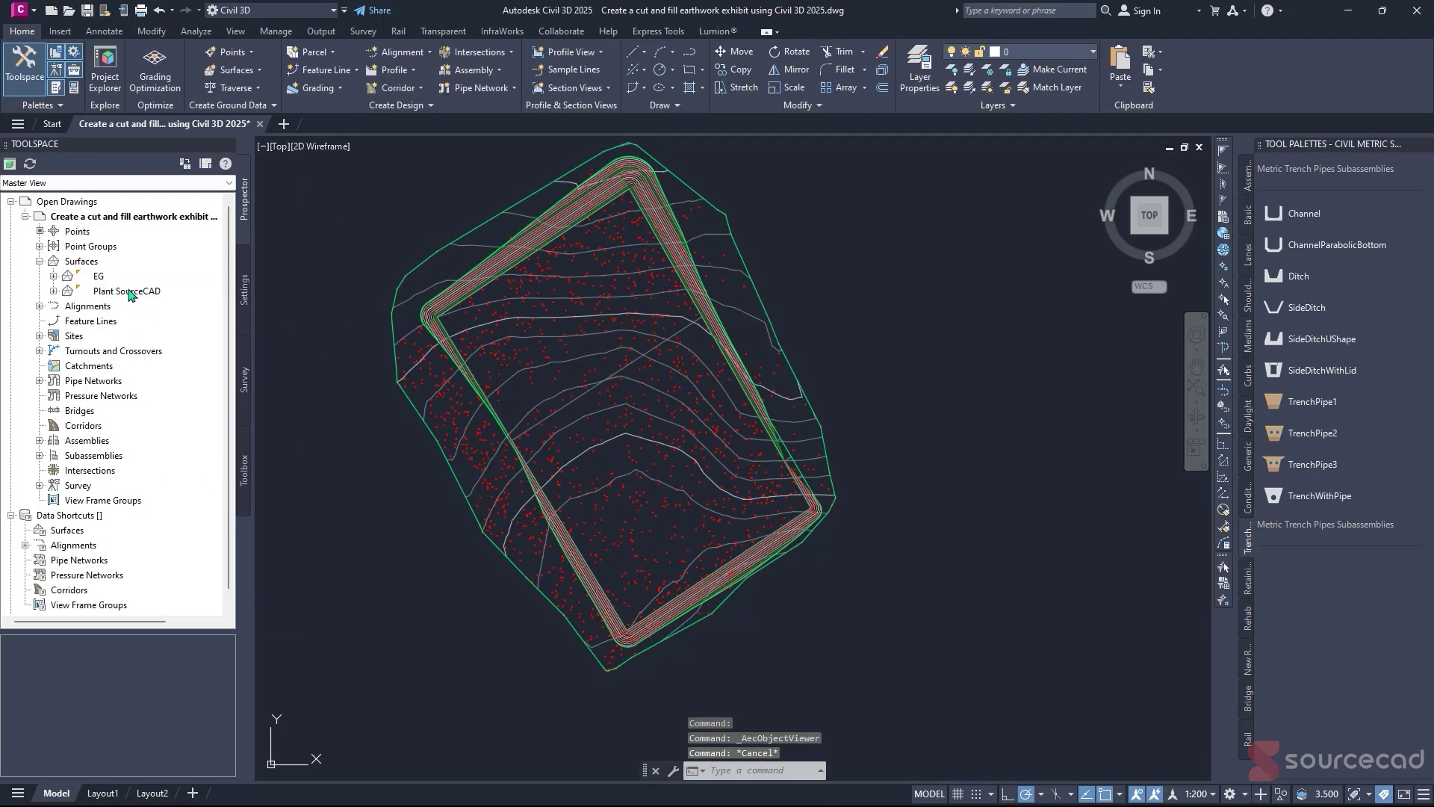
{"action": "key", "text": "Escape"}
{"action": "left_click", "coordinate": [159, 69]}
{"action": "left_click_drag", "start_coordinate": [428, 357], "coordinate": [463, 420]}
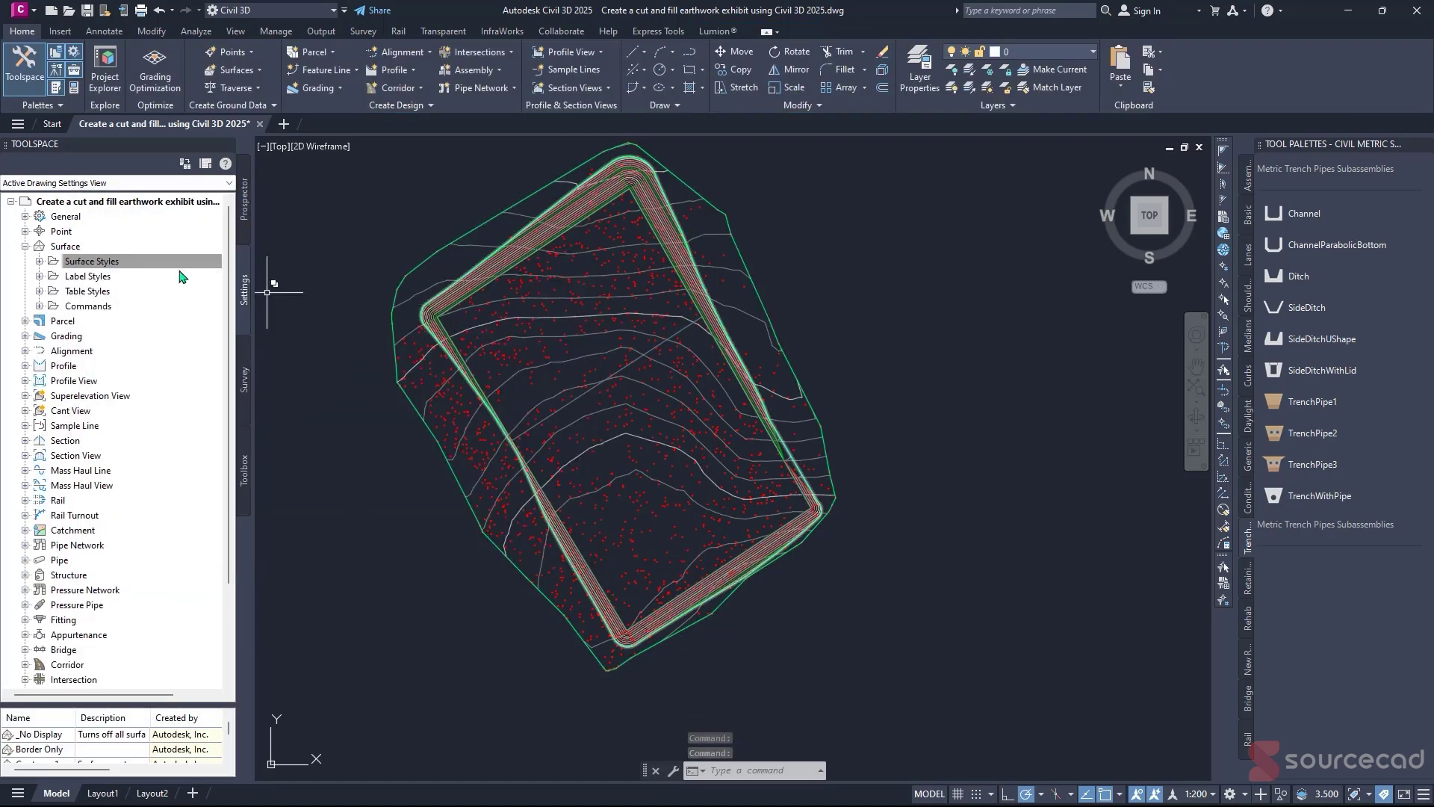
{"action": "left_click", "coordinate": [244, 198]}
- Assign the SourceCAD SS style to Plant SourceCAD in Surface Properties and view its analysis settings
{"action": "right_click", "coordinate": [127, 292]}
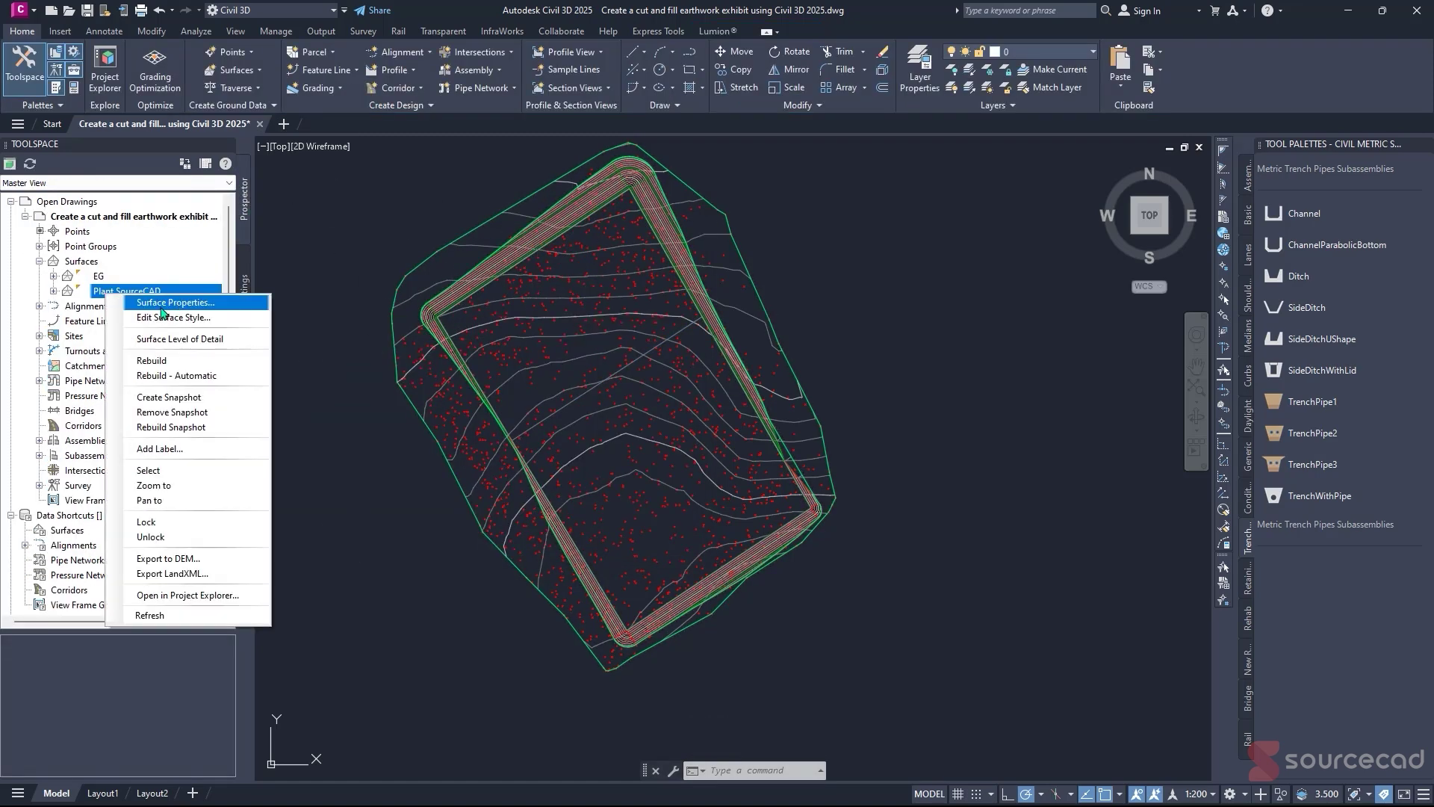
{"action": "left_click", "coordinate": [172, 302]}
{"action": "left_click", "coordinate": [434, 419]}
{"action": "left_click", "coordinate": [343, 594]}
{"action": "left_click", "coordinate": [649, 735]}
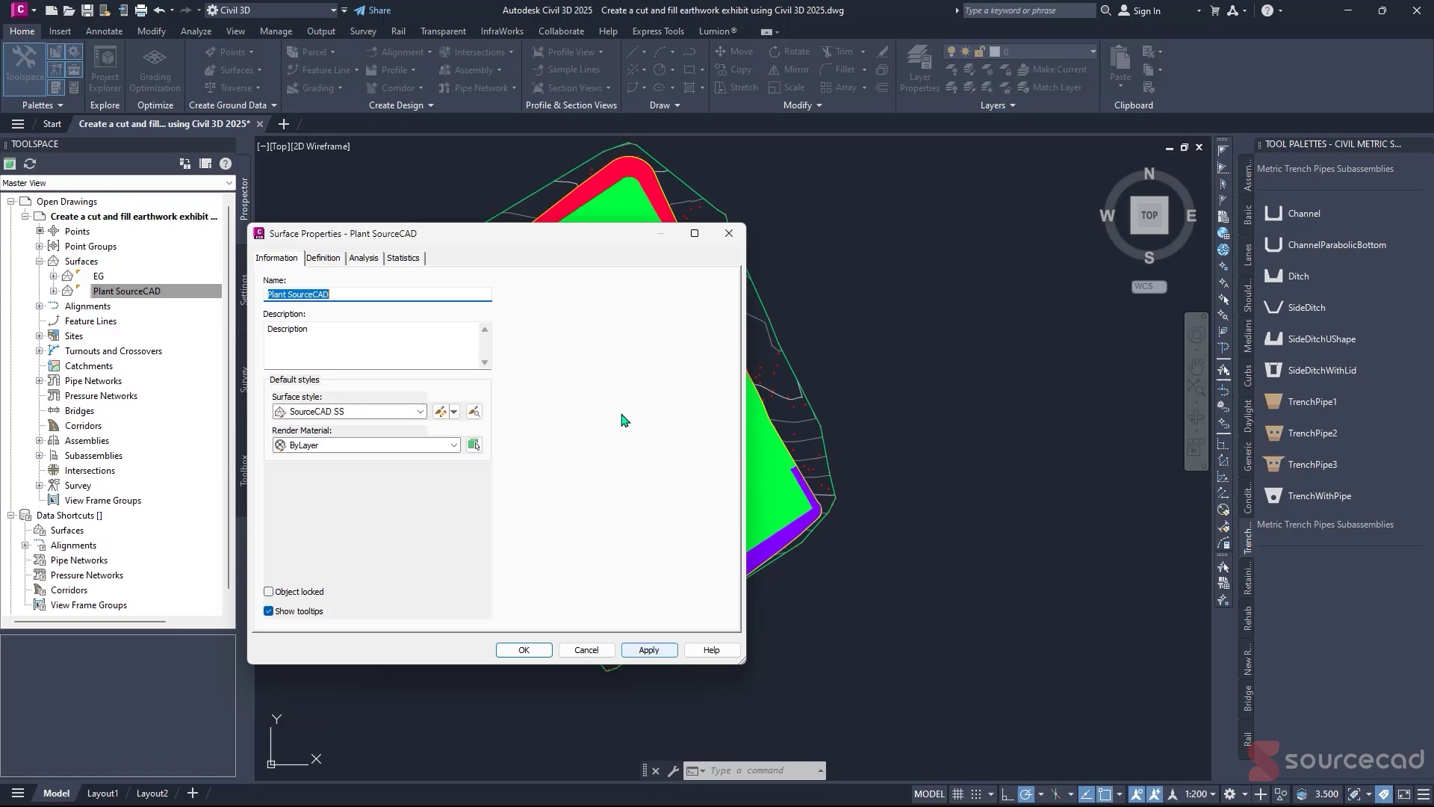
{"action": "left_click_drag", "start_coordinate": [499, 249], "coordinate": [1053, 254]}
{"action": "left_click", "coordinate": [932, 271]}
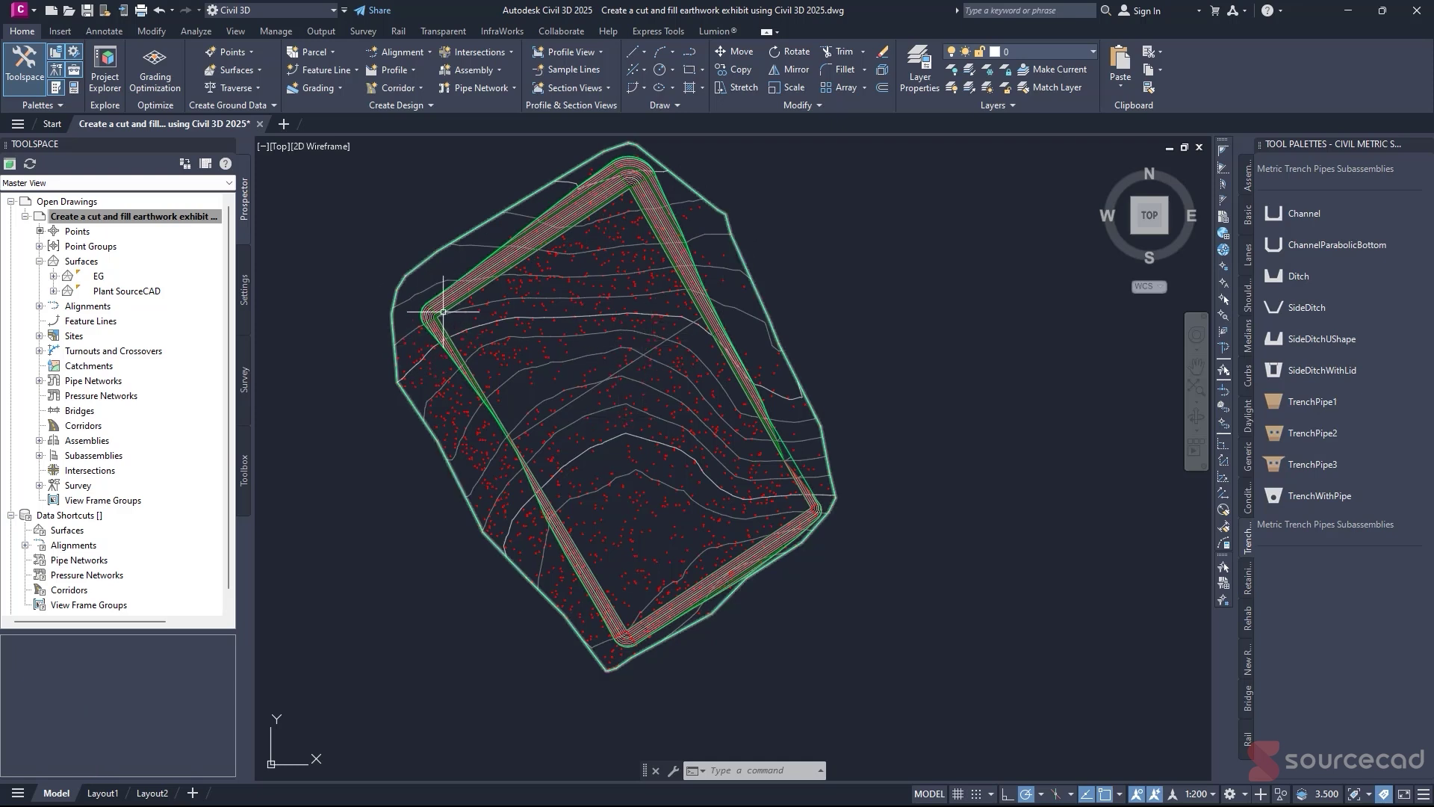
- Inspect the EG surface again in a tilted, shaded 3D preview
{"action": "left_click", "coordinate": [103, 277]}
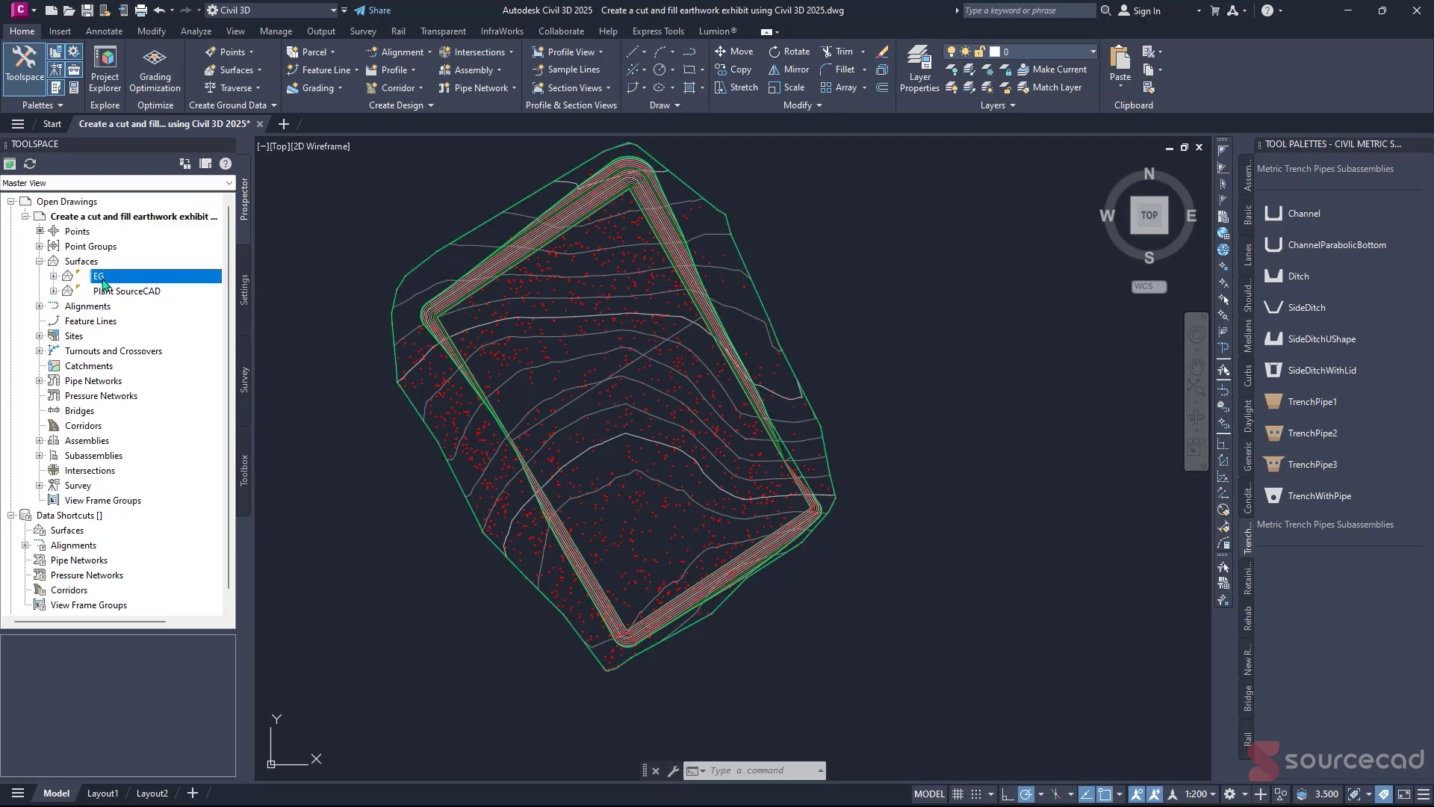
{"action": "left_click", "coordinate": [415, 262]}
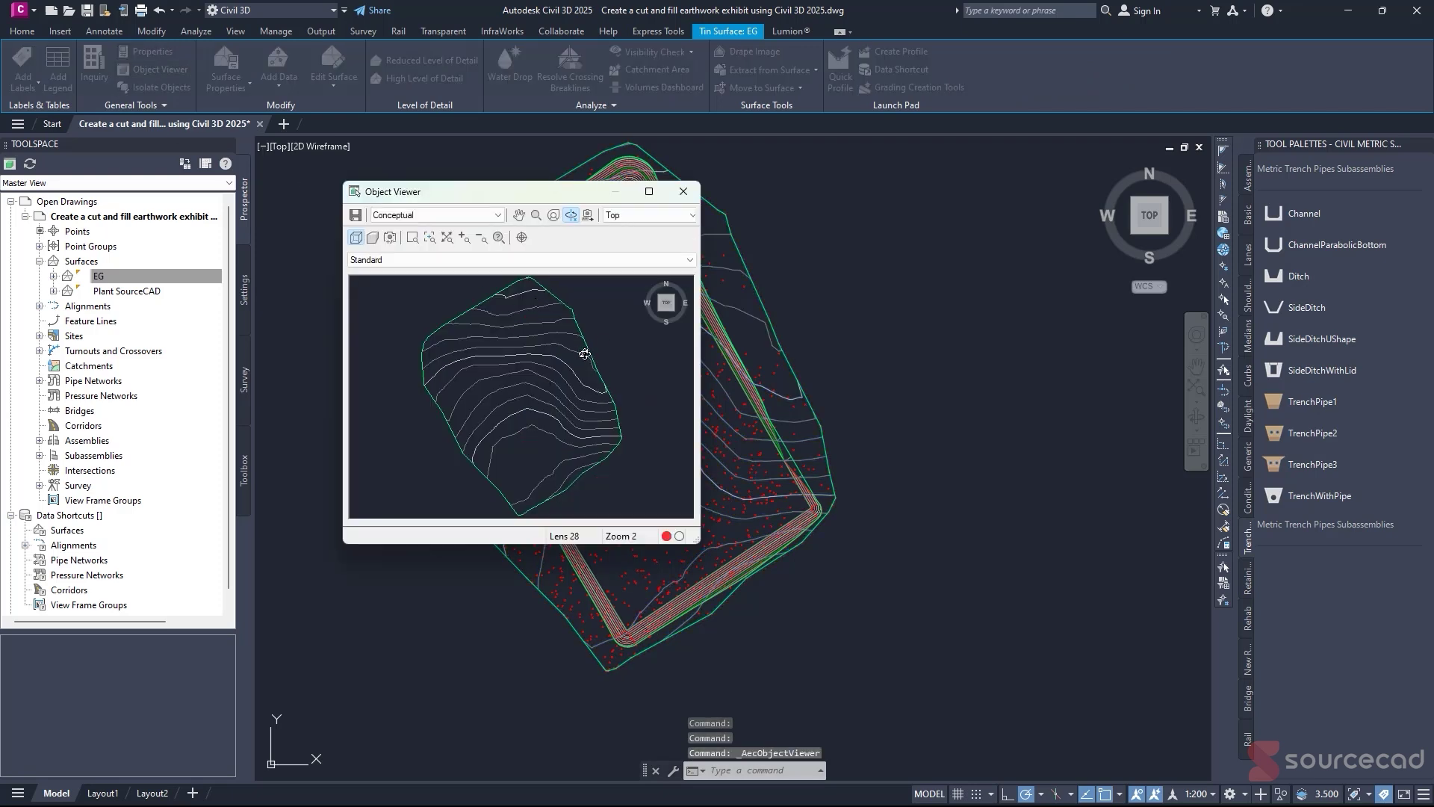
{"action": "mouse_move", "coordinate": [584, 354]}
{"action": "left_mouse_down"}
{"action": "mouse_move", "coordinate": [580, 394]}
{"action": "mouse_move", "coordinate": [563, 346]}
{"action": "mouse_move", "coordinate": [546, 365]}
{"action": "mouse_move", "coordinate": [496, 349]}
{"action": "mouse_move", "coordinate": [480, 361]}
{"action": "mouse_move", "coordinate": [536, 355]}
{"action": "mouse_move", "coordinate": [476, 347]}
{"action": "left_mouse_up"}
{"action": "left_click", "coordinate": [672, 198]}
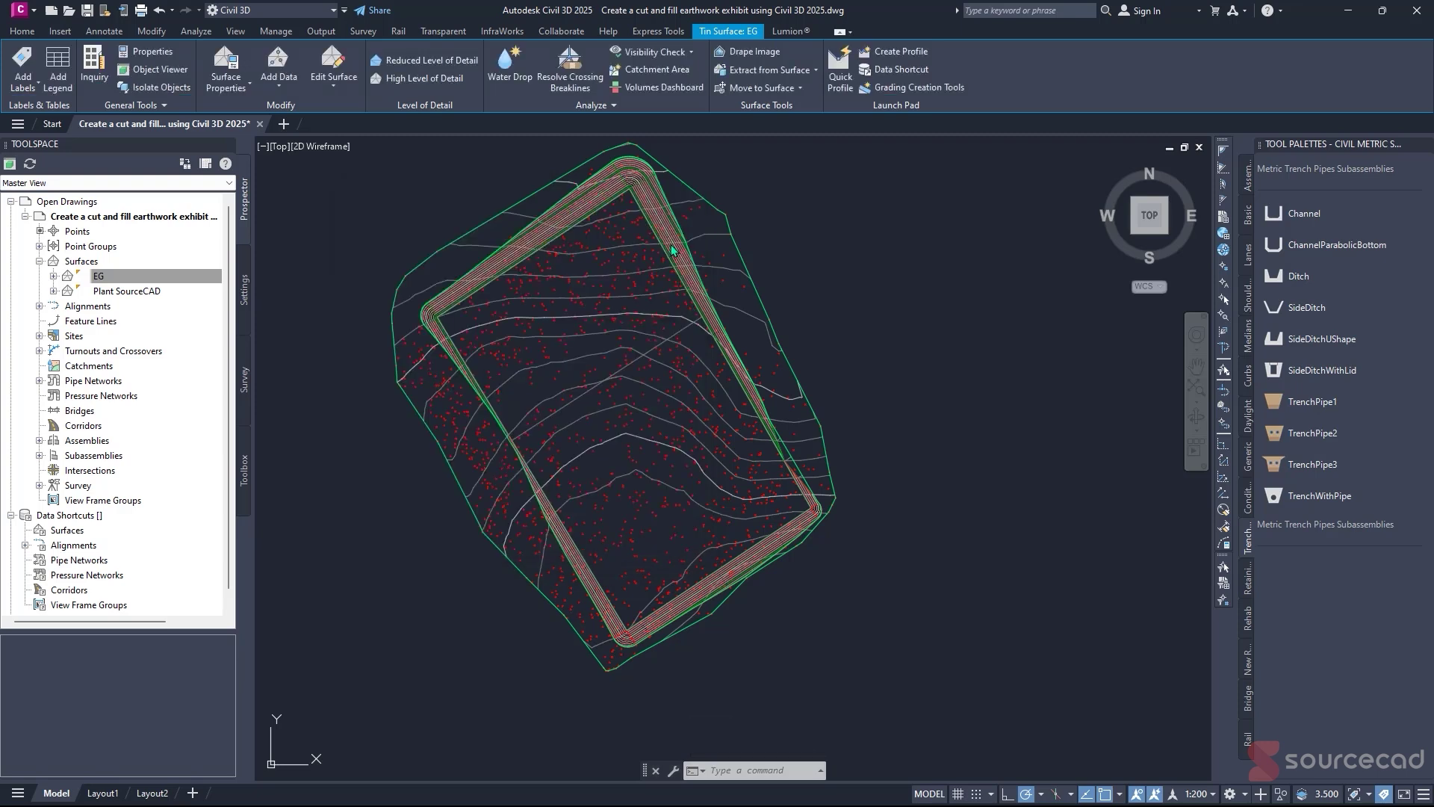
- Inspect Plant SourceCAD in 3D from a low side view and a raised oblique view
{"action": "right_click", "coordinate": [144, 293]}
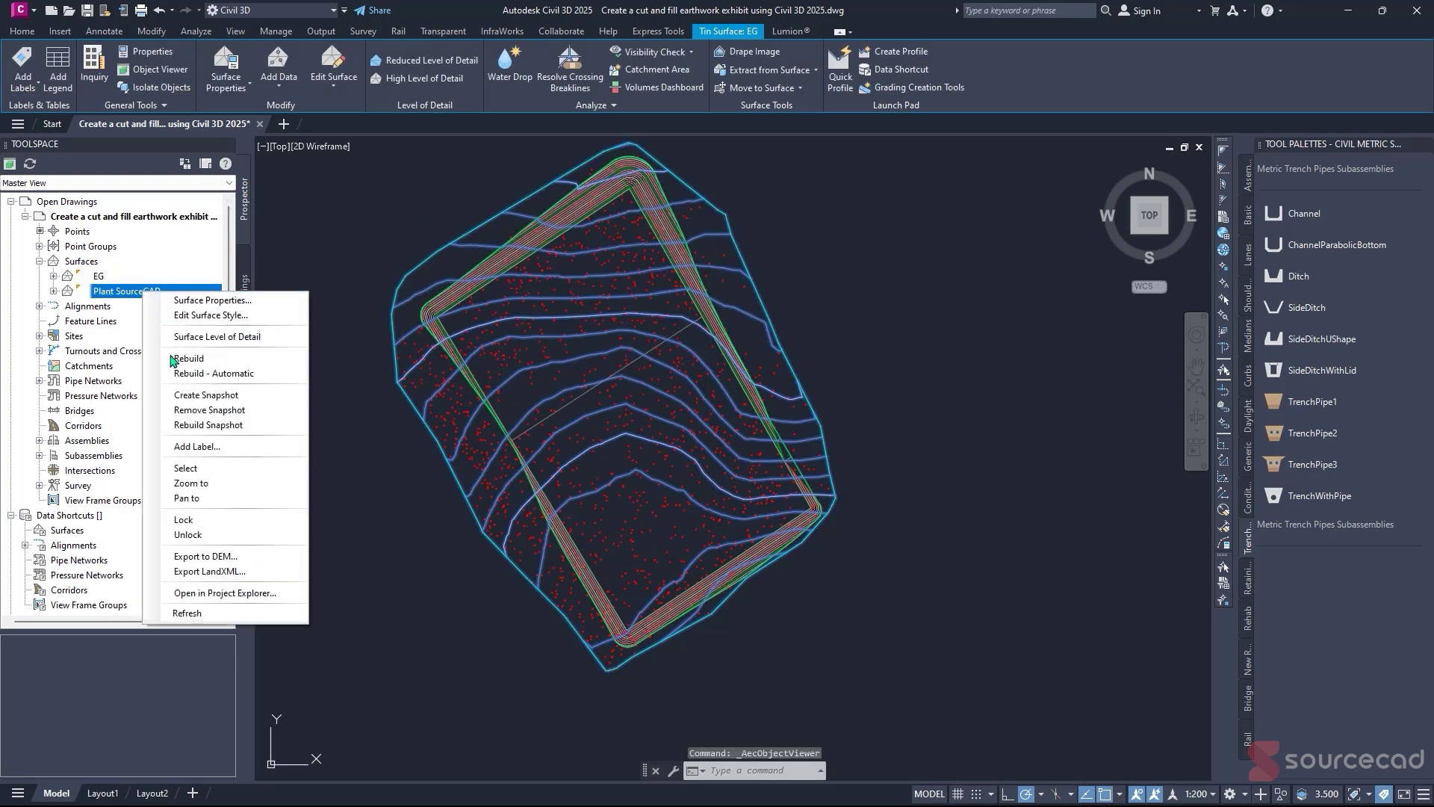
{"action": "left_click", "coordinate": [186, 468]}
{"action": "key", "text": "Escape"}
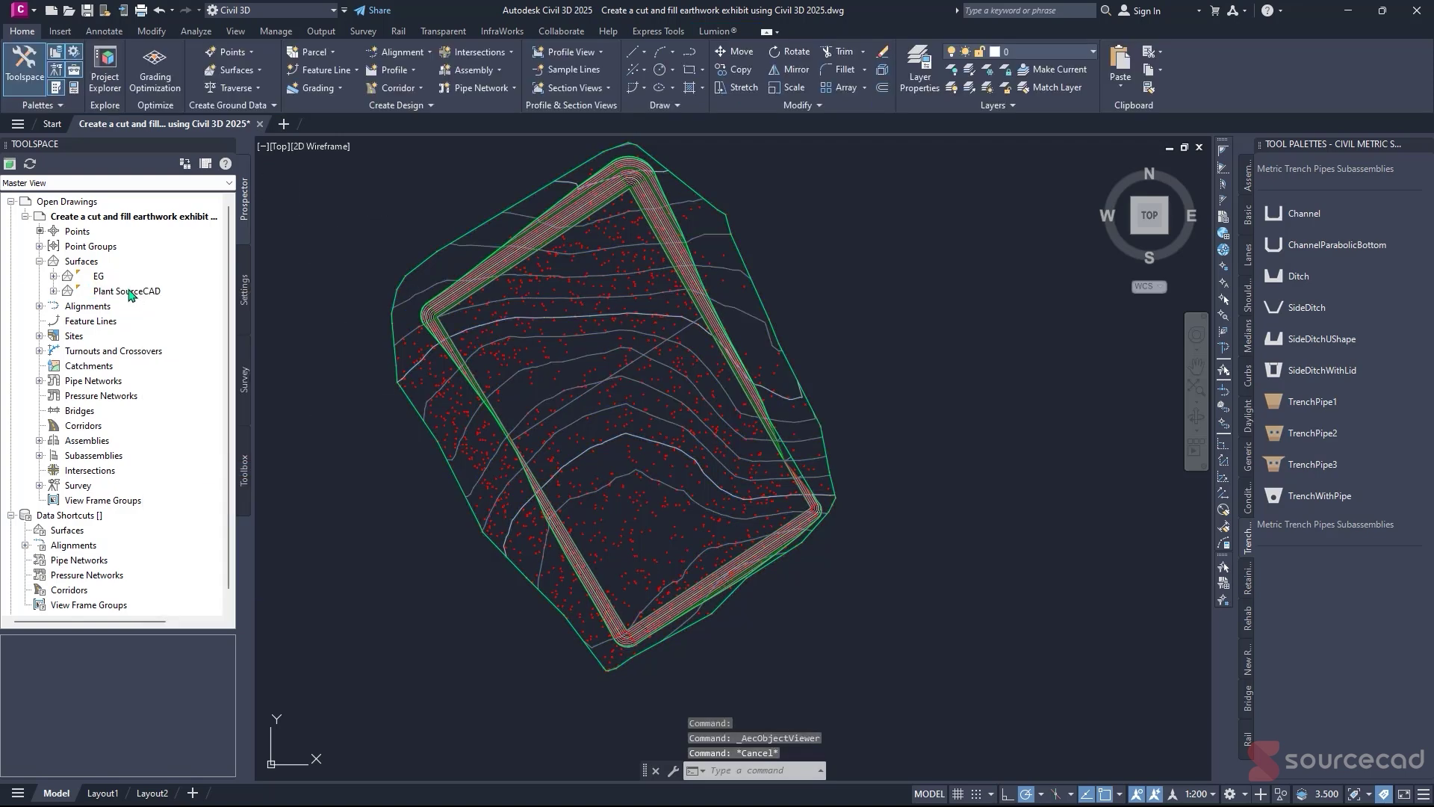
{"action": "right_click", "coordinate": [132, 292]}
{"action": "left_click", "coordinate": [195, 466]}
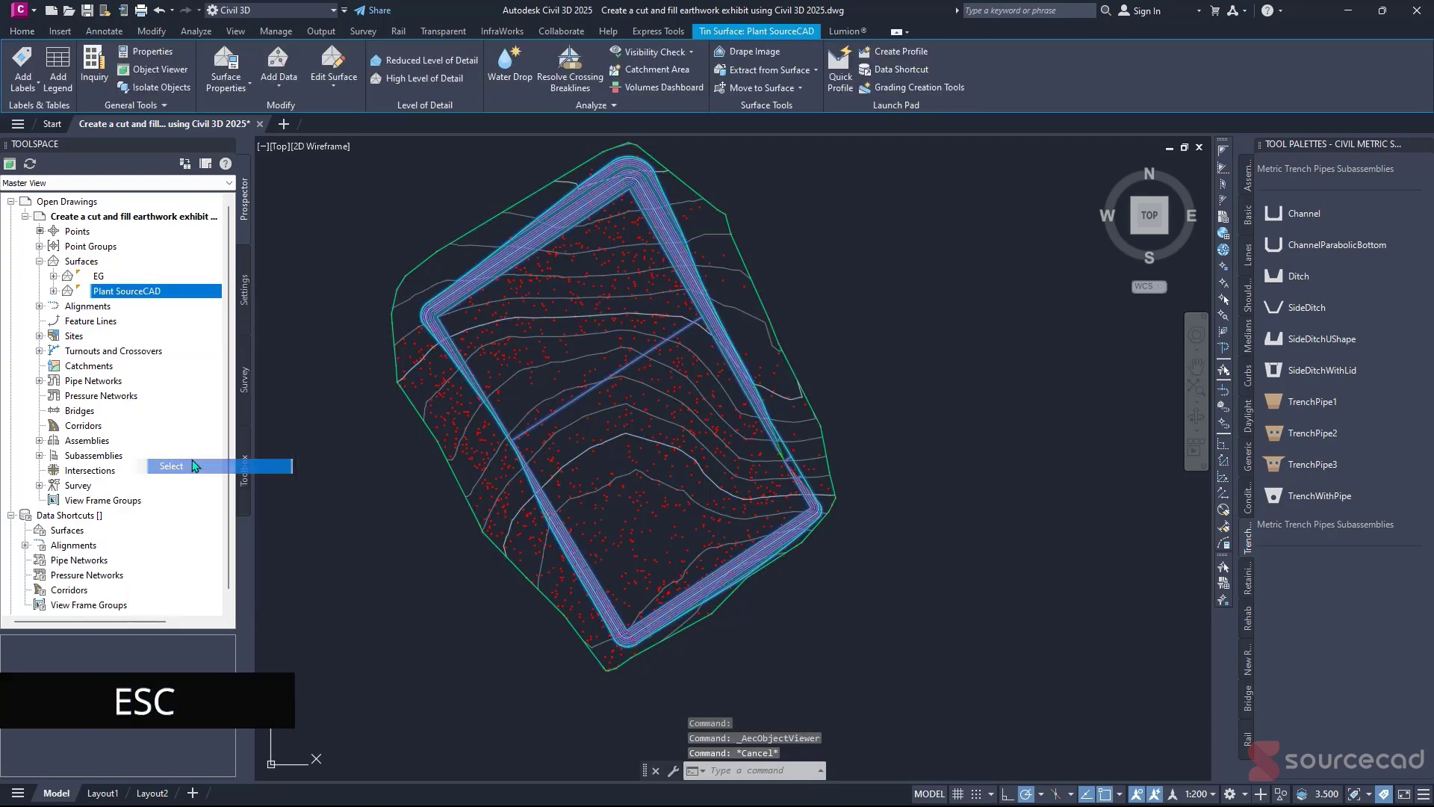
{"action": "left_click", "coordinate": [153, 69]}
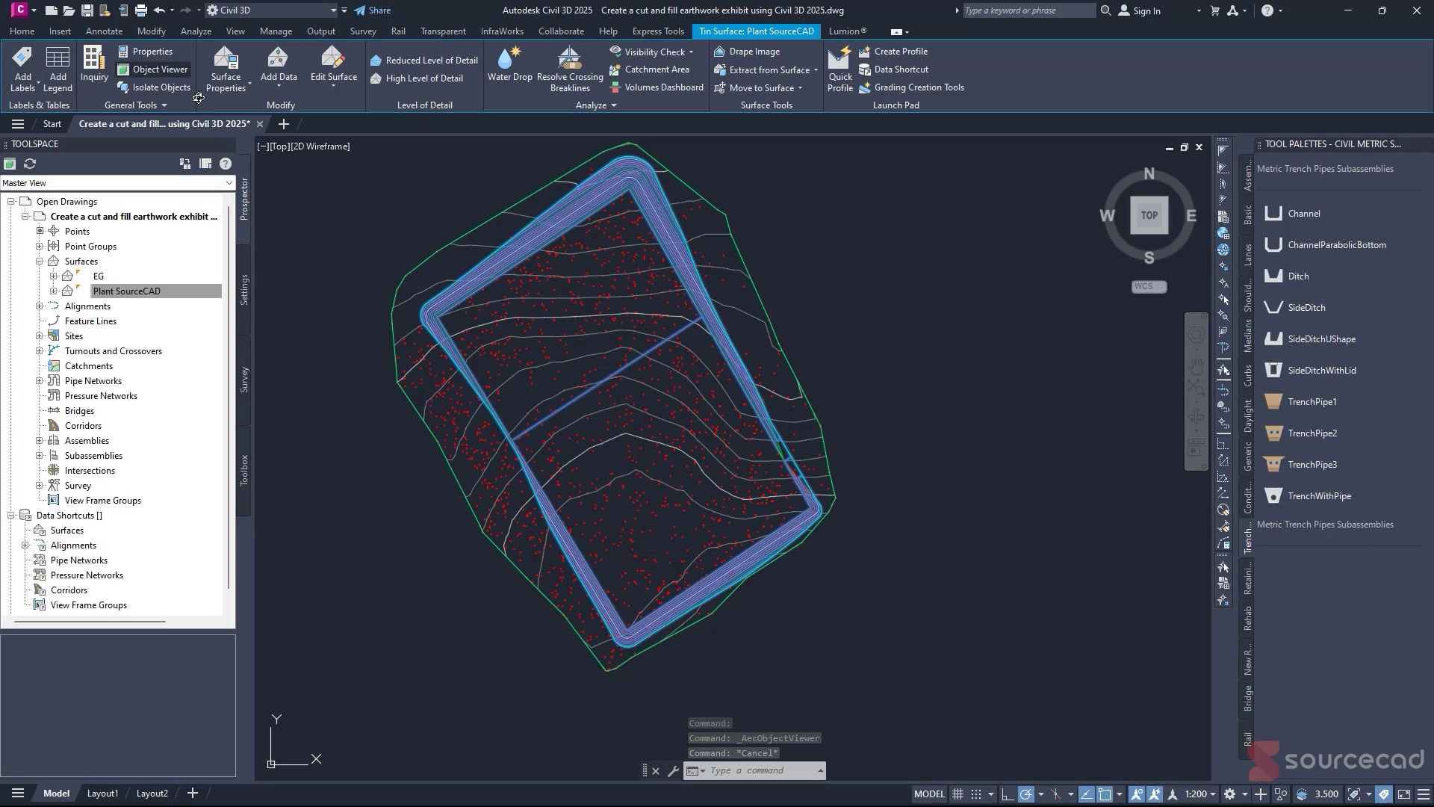
{"action": "left_click_drag", "start_coordinate": [545, 444], "coordinate": [529, 387]}
{"action": "left_click_drag", "start_coordinate": [444, 406], "coordinate": [460, 447]}
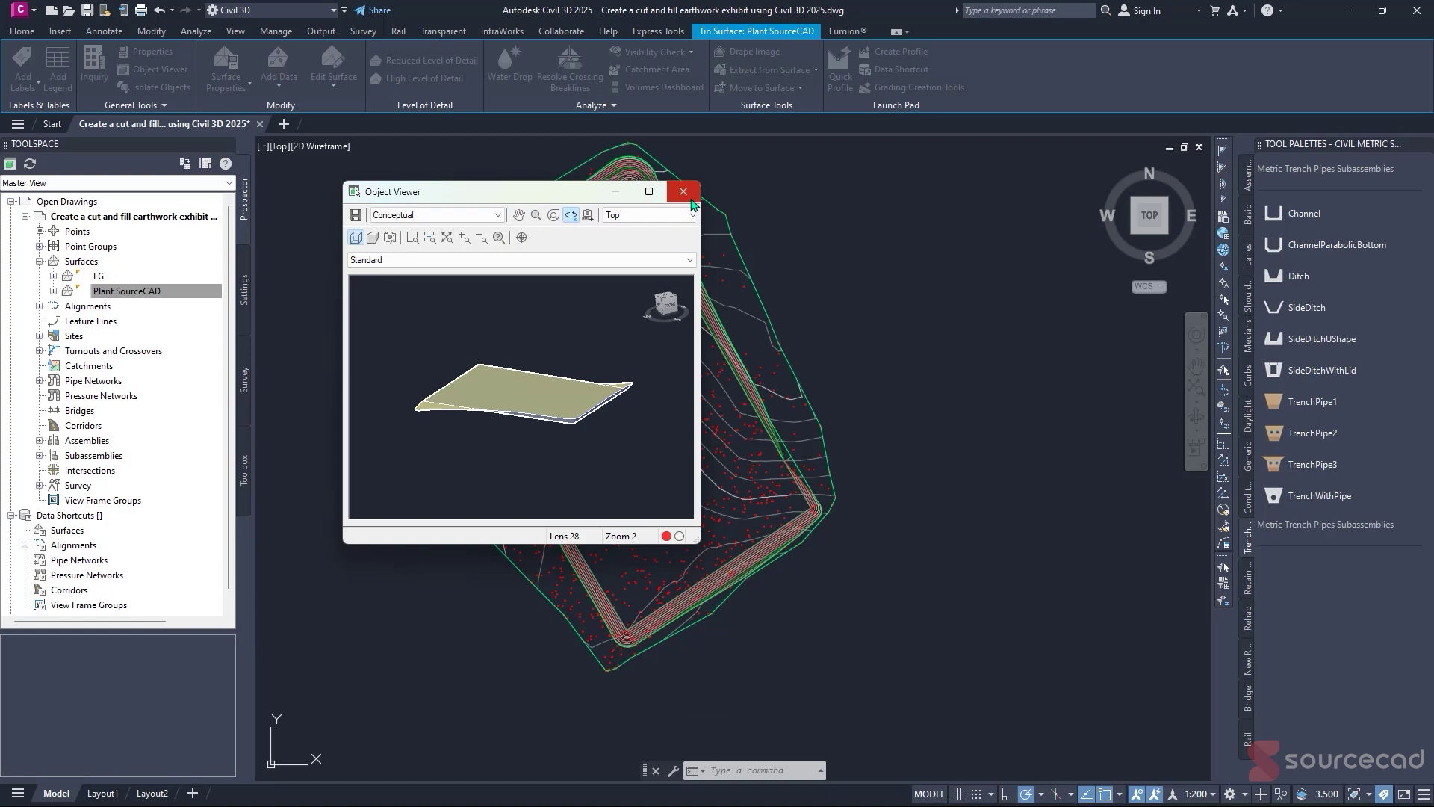
{"action": "left_click", "coordinate": [682, 191]}
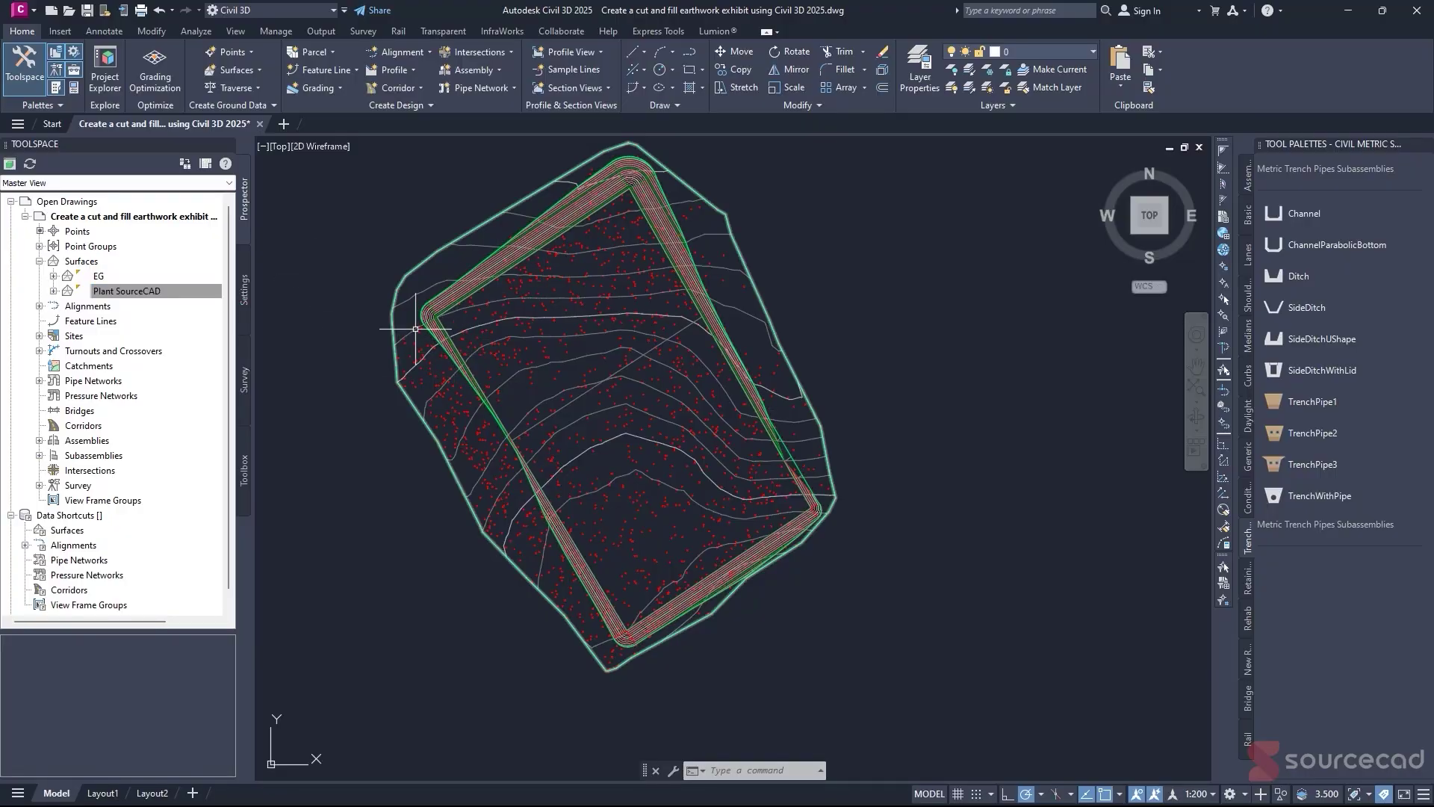
- Start a new style under Surface Styles in Toolspace Settings
{"action": "left_click", "coordinate": [243, 300]}
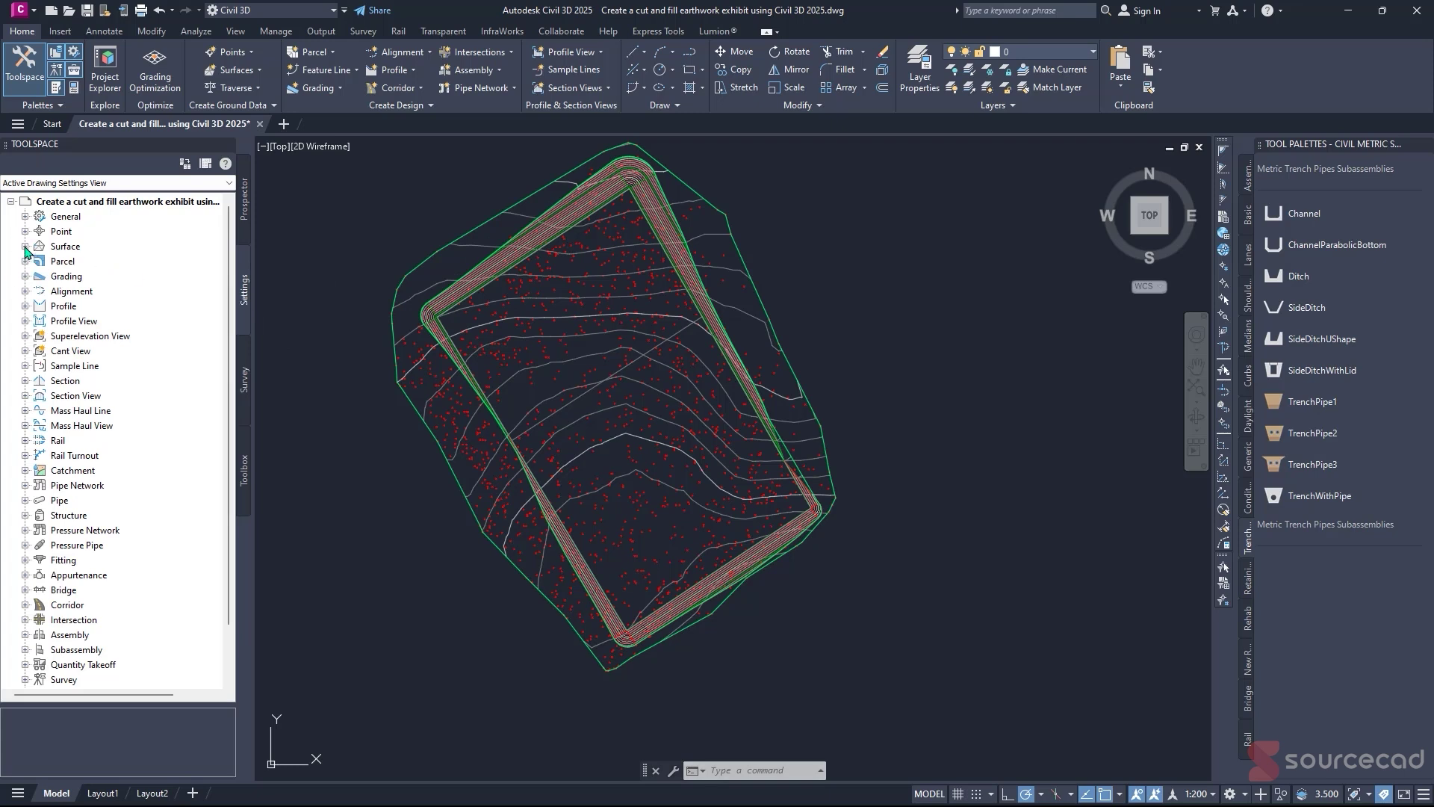
{"action": "left_click", "coordinate": [59, 248]}
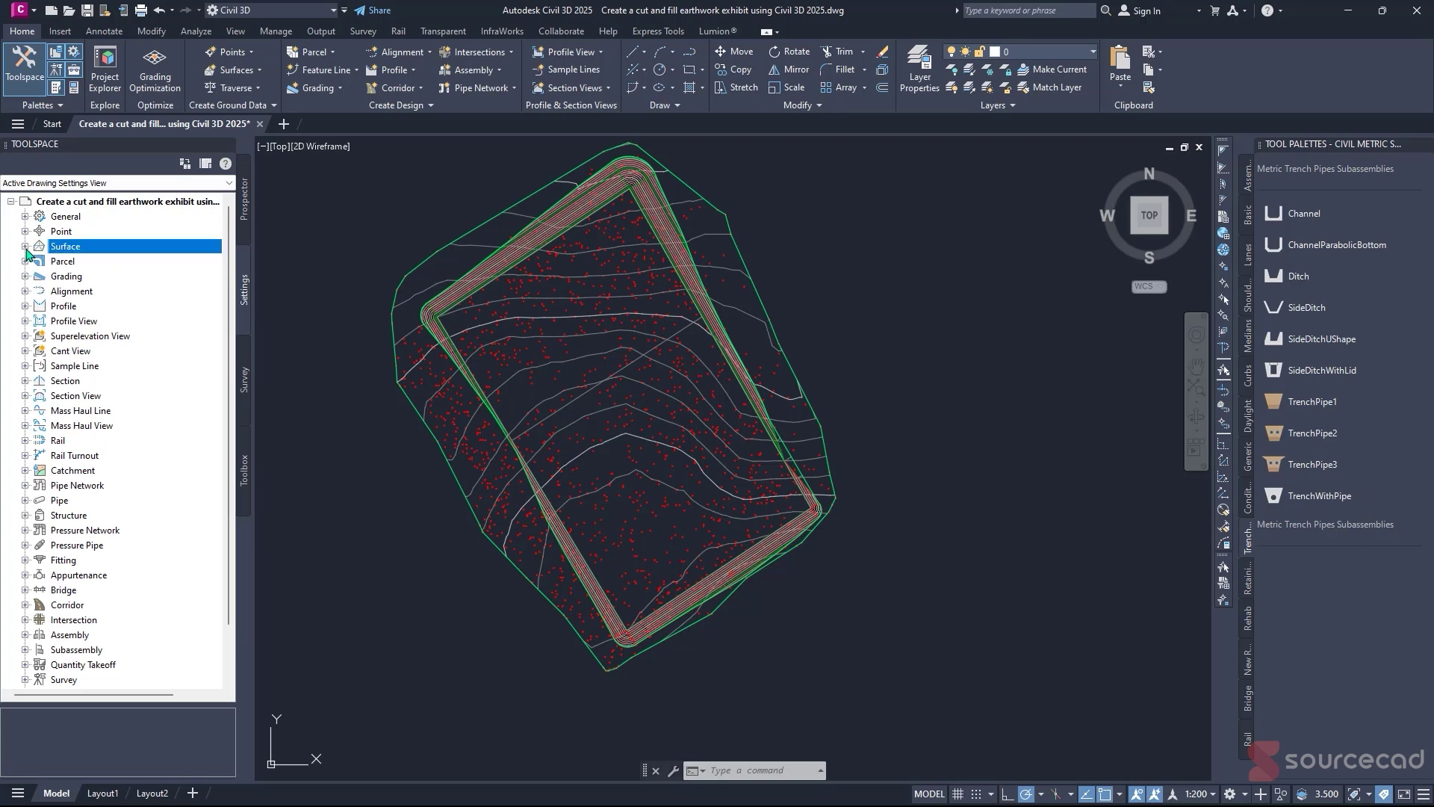
{"action": "left_click", "coordinate": [24, 246]}
{"action": "left_click", "coordinate": [96, 263]}
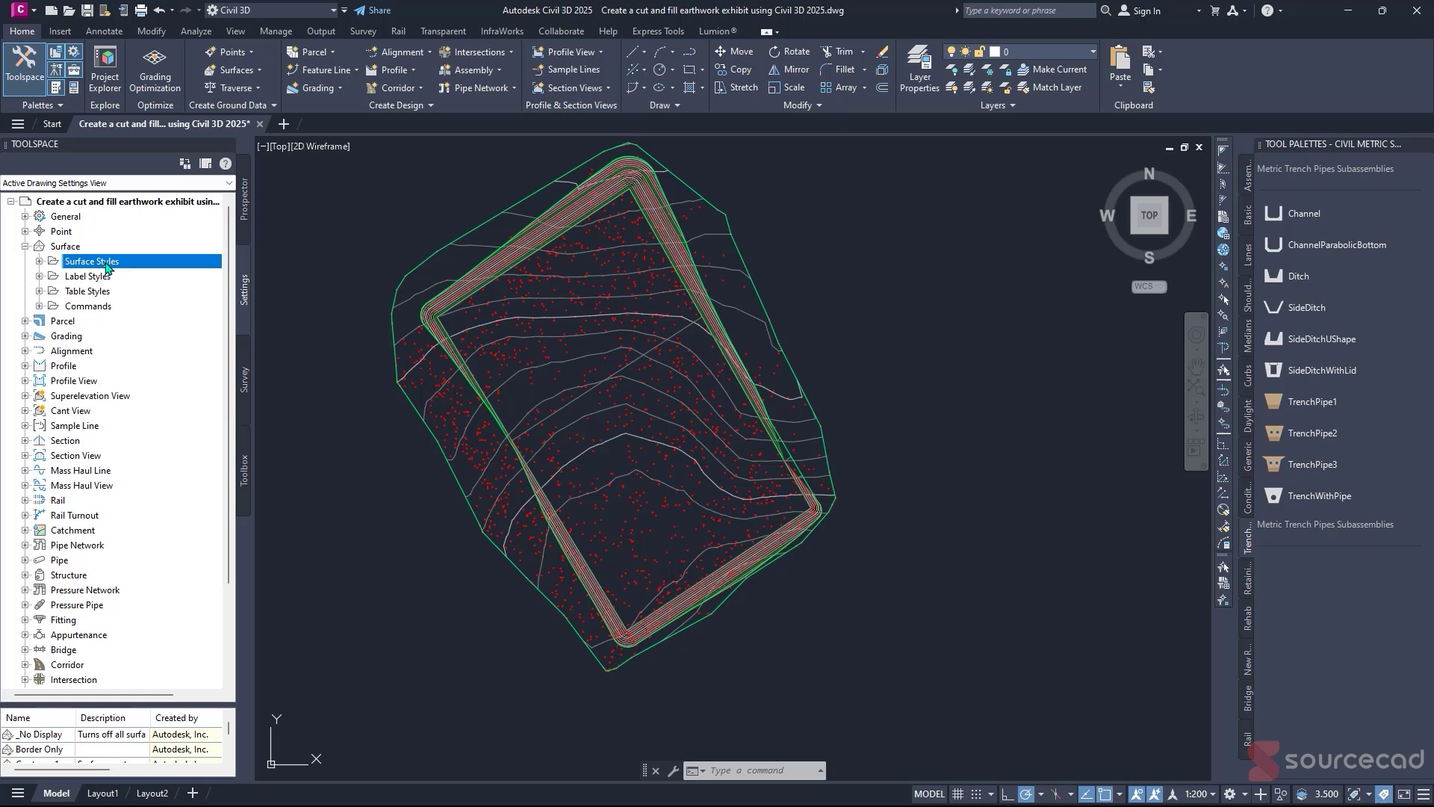
{"action": "right_click", "coordinate": [107, 266]}
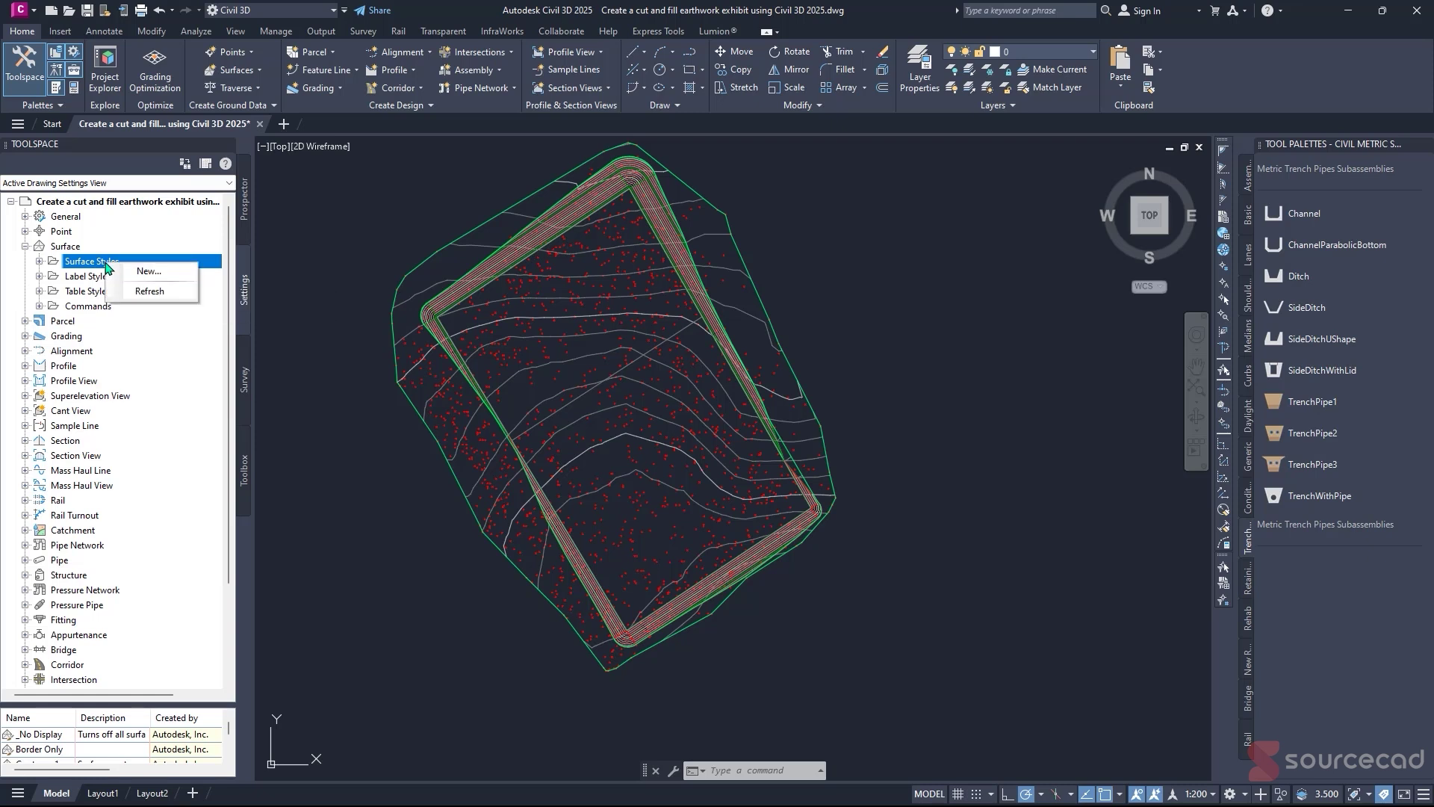
{"action": "left_click", "coordinate": [154, 275]}
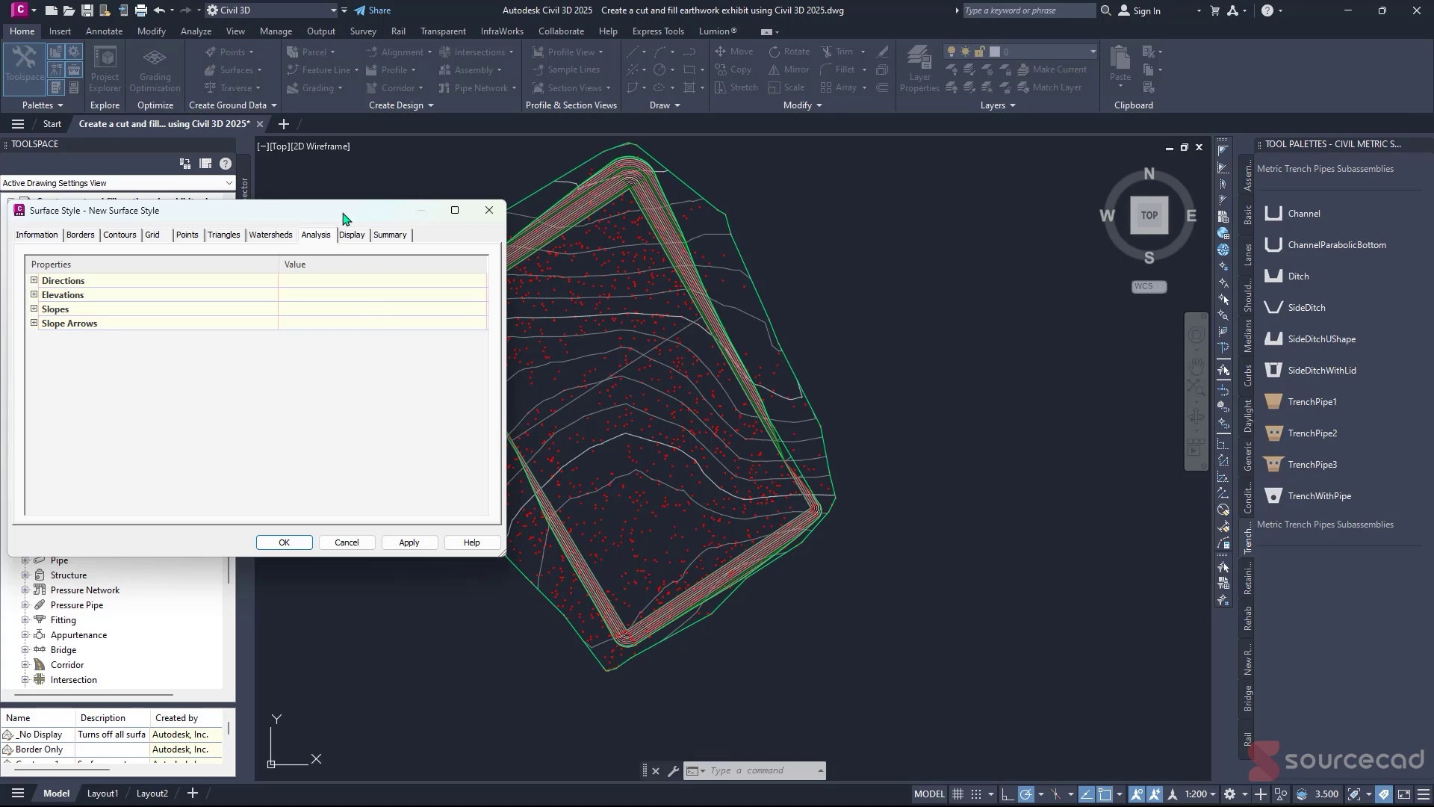
- Name the new style SourceCAD SS and turn on its Elevations display component
{"action": "left_click_drag", "start_coordinate": [345, 217], "coordinate": [428, 205]}
{"action": "left_click", "coordinate": [120, 223]}
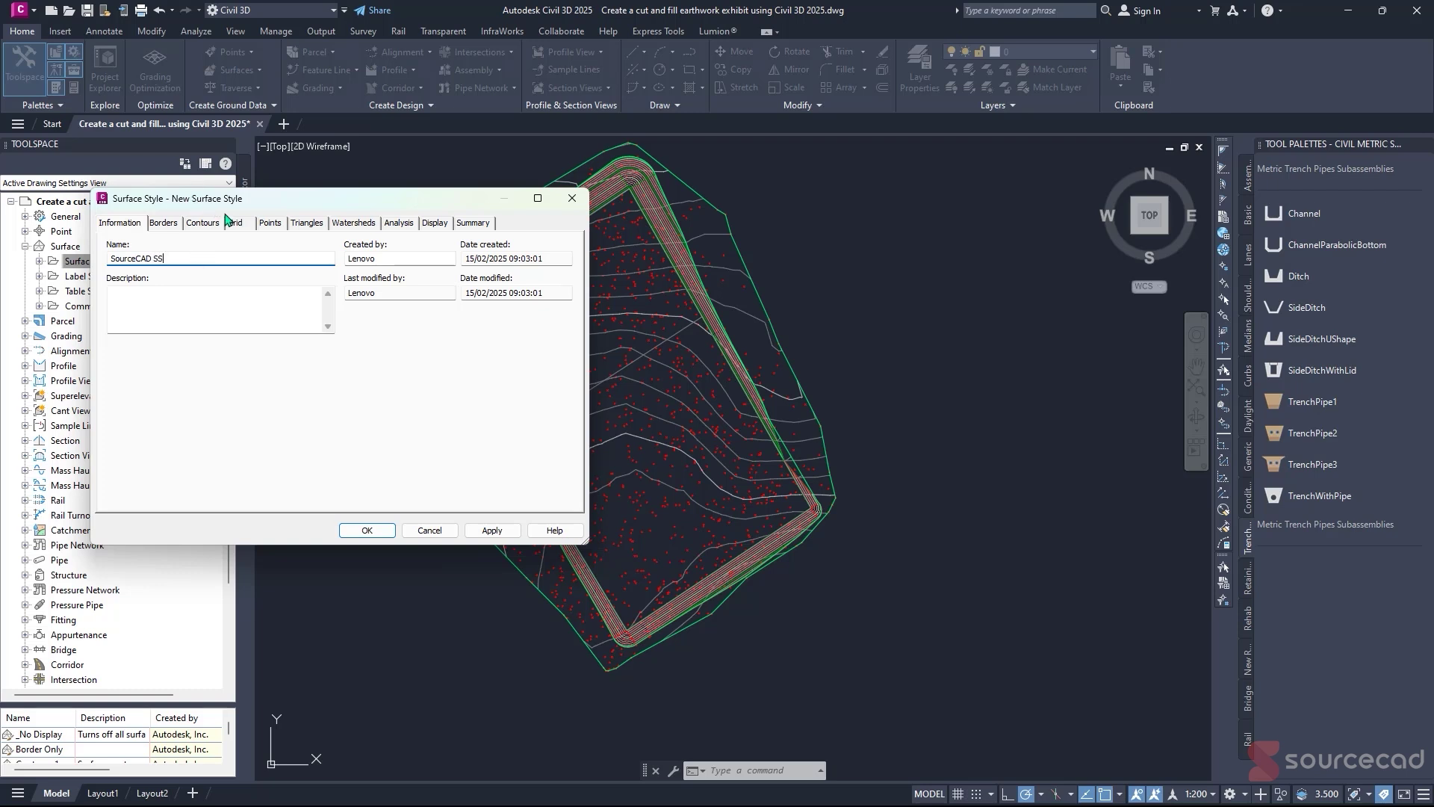
{"action": "left_click", "coordinate": [435, 223]}
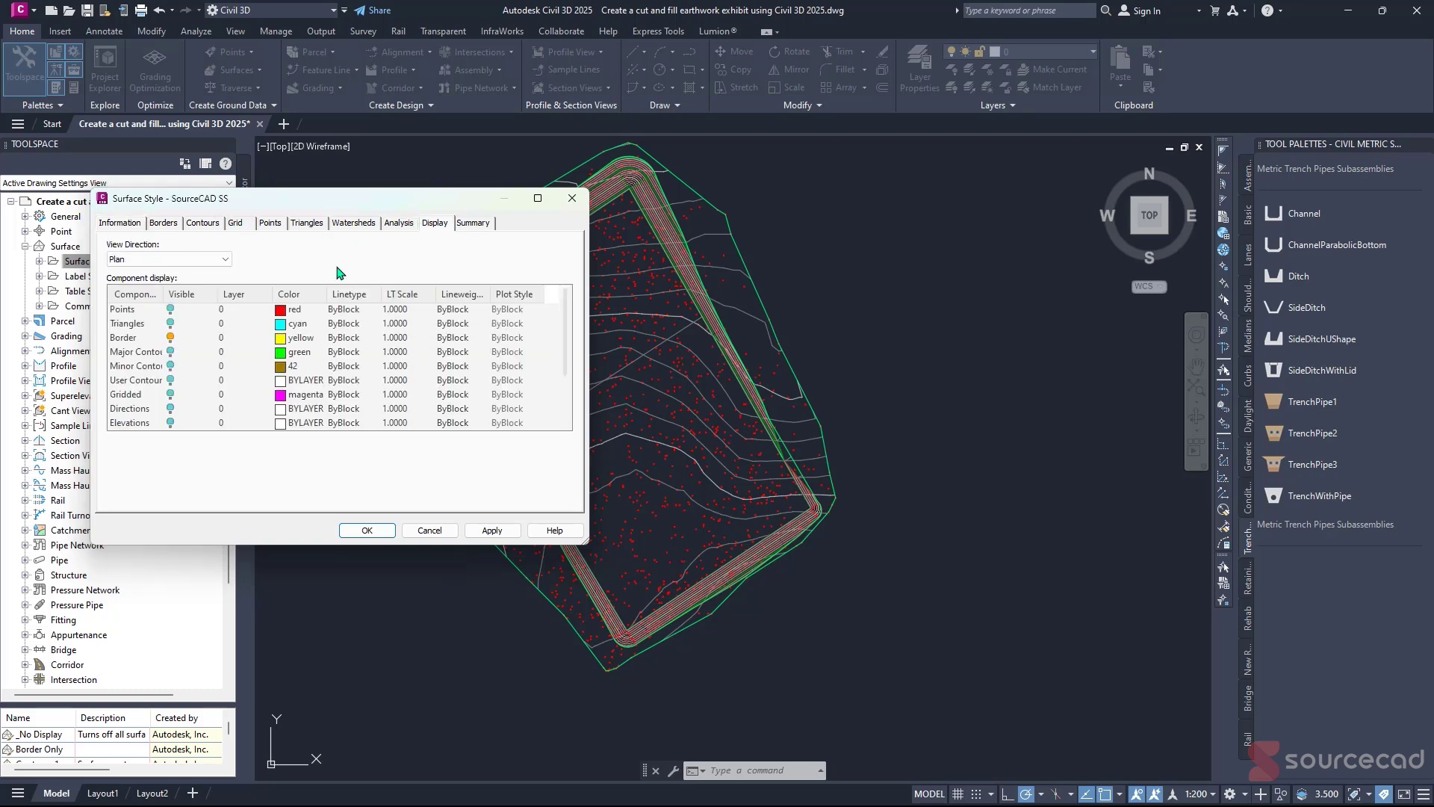
{"action": "left_click", "coordinate": [171, 424]}
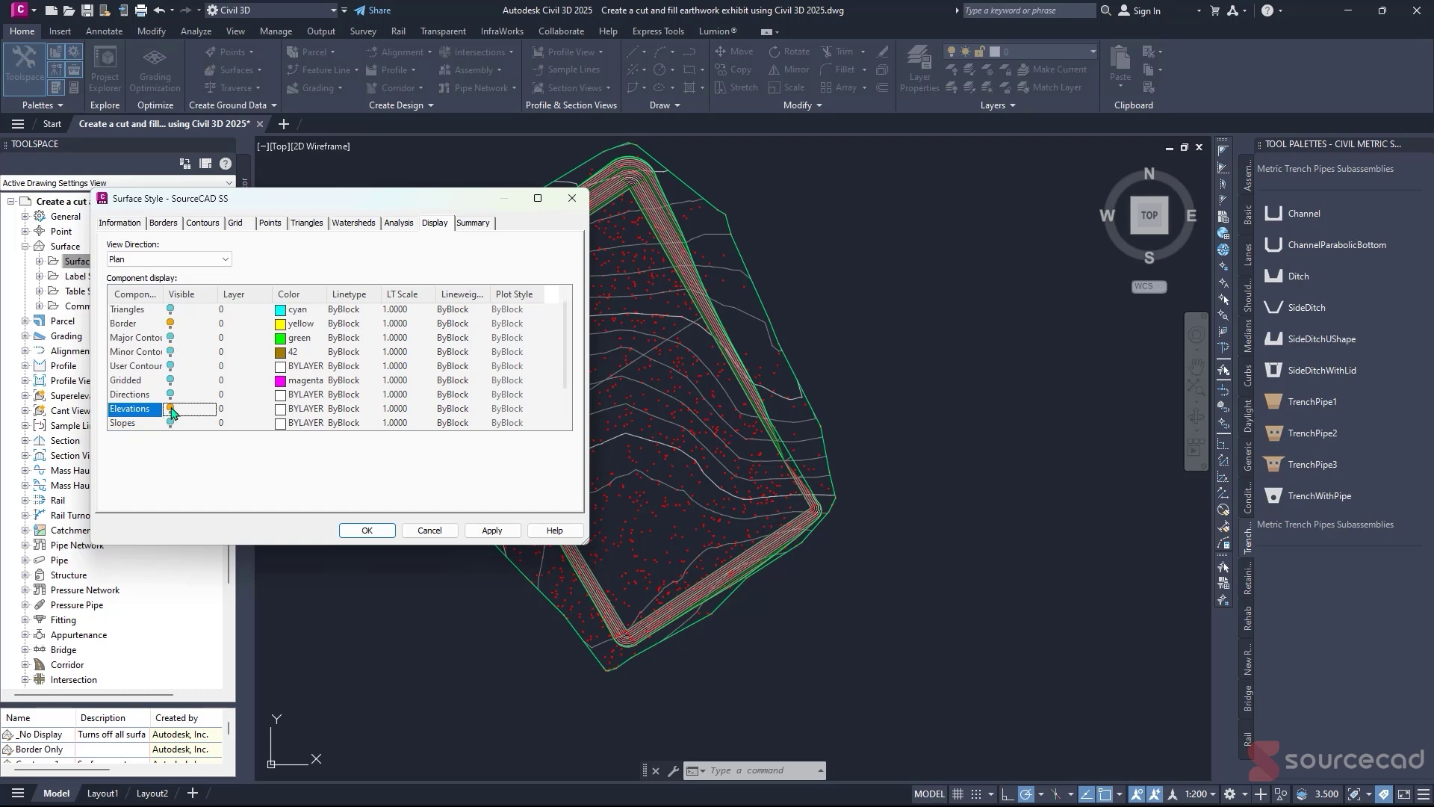
- Set the elevation analysis to the Rainbow scheme with 3 ranges and save the style
{"action": "left_click", "coordinate": [399, 223]}
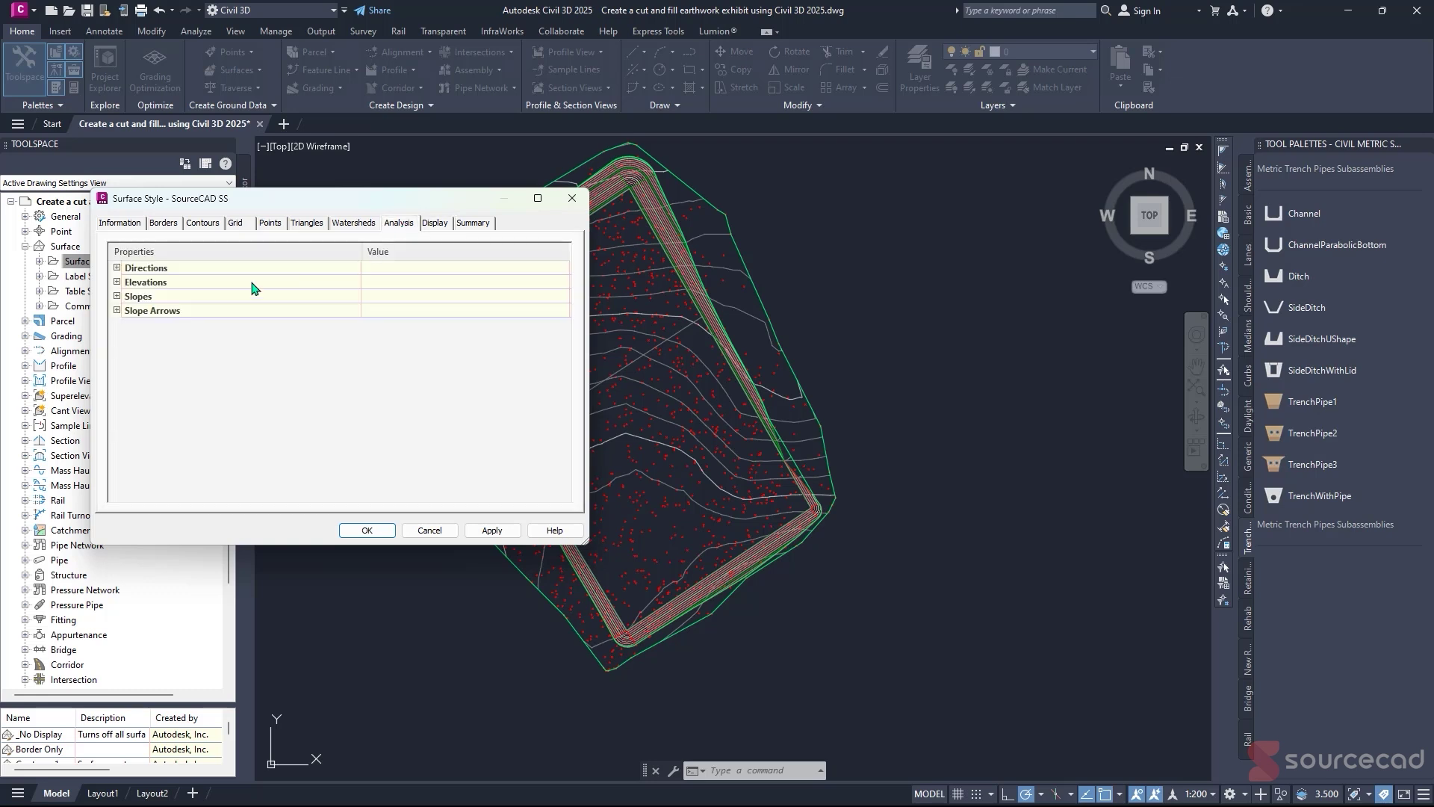
{"action": "left_click", "coordinate": [116, 283]}
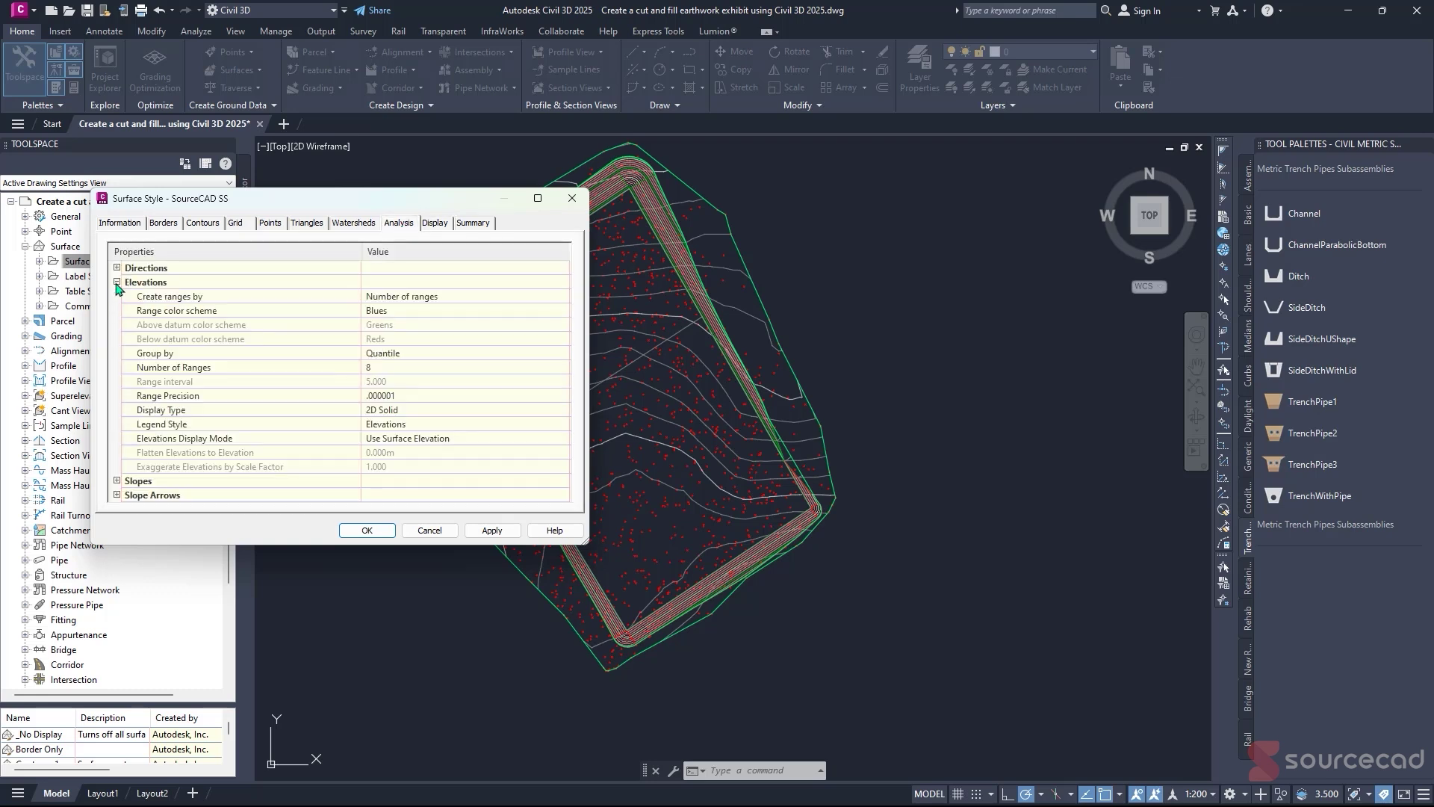
{"action": "left_click", "coordinate": [402, 313]}
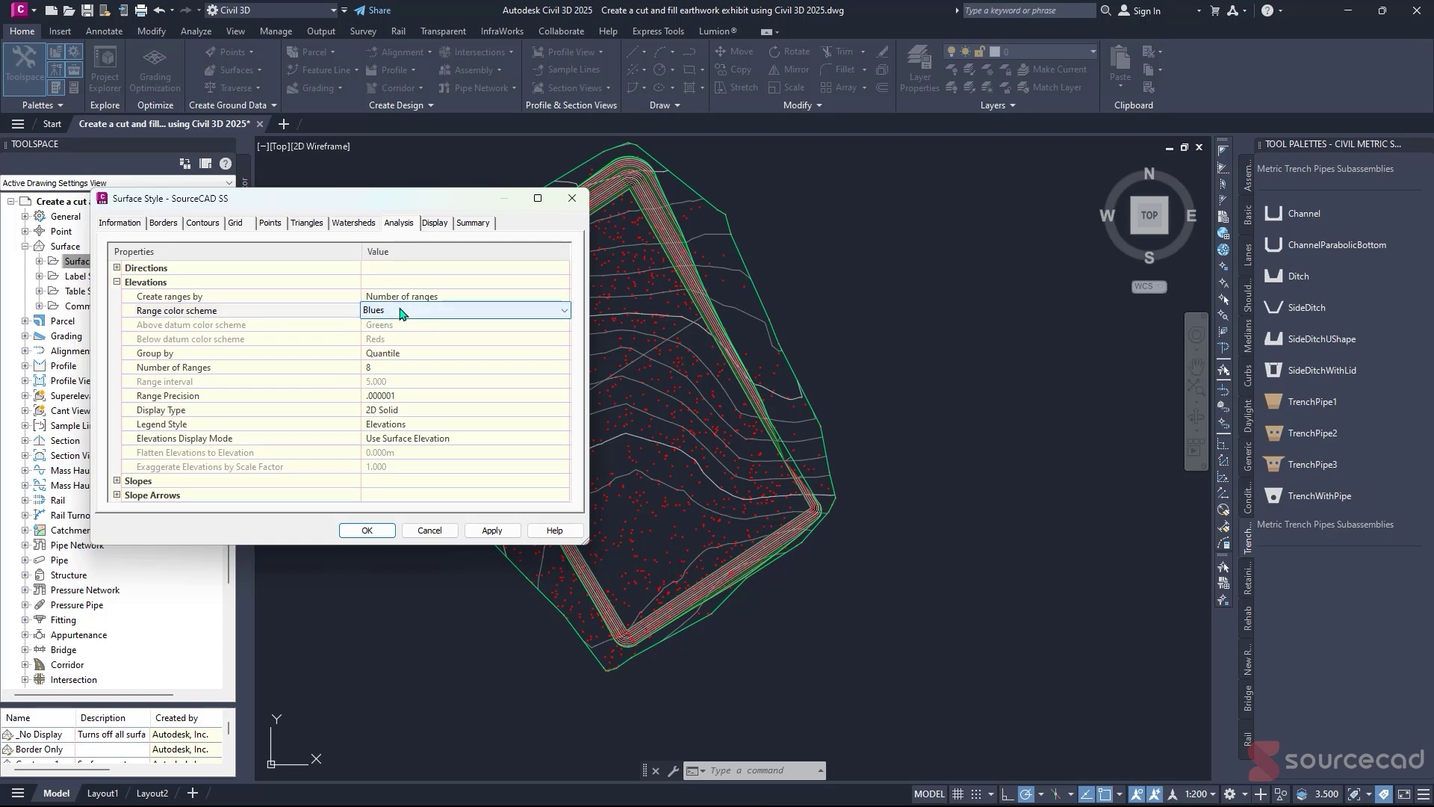
{"action": "left_click", "coordinate": [402, 313]}
{"action": "left_click", "coordinate": [407, 378]}
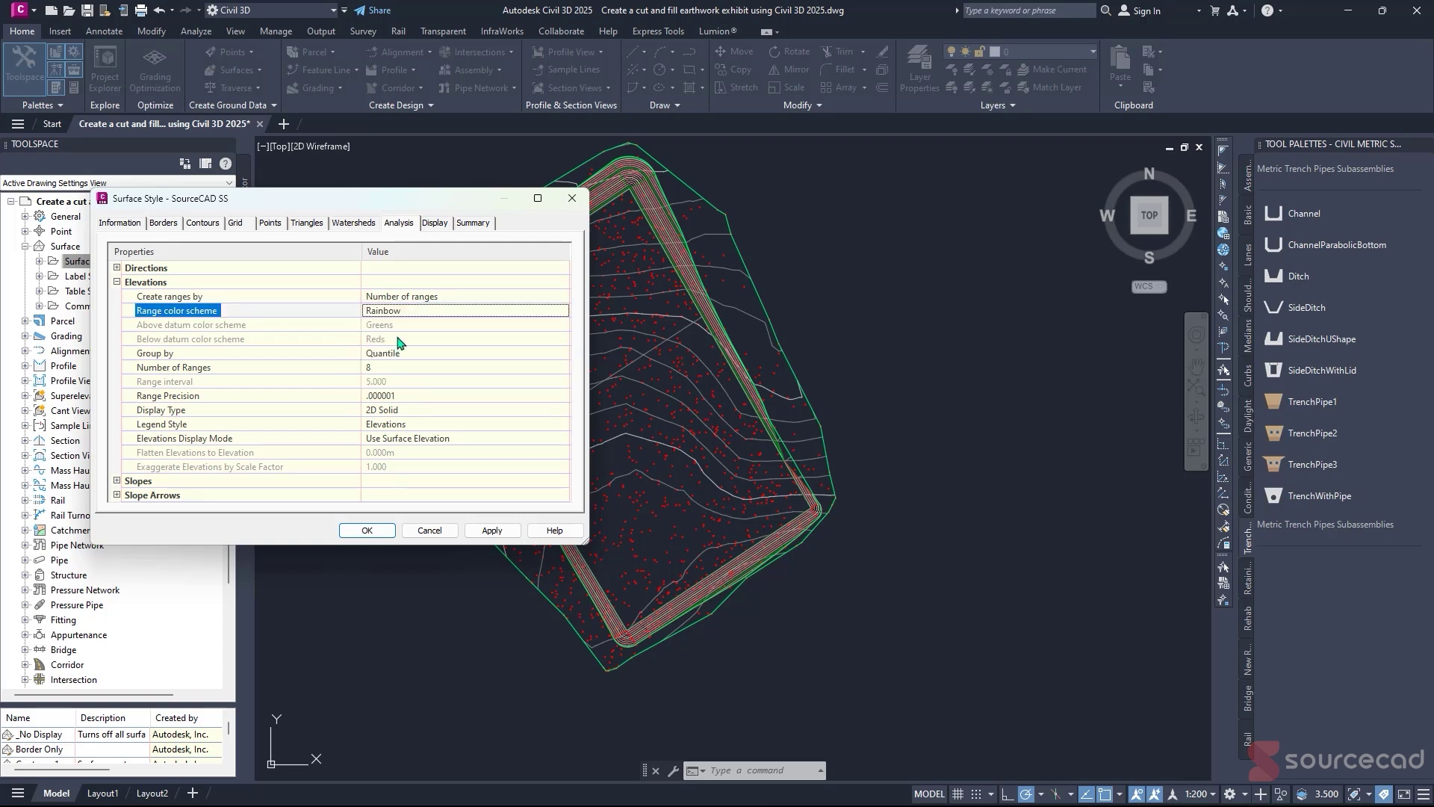
{"action": "left_click", "coordinate": [437, 368]}
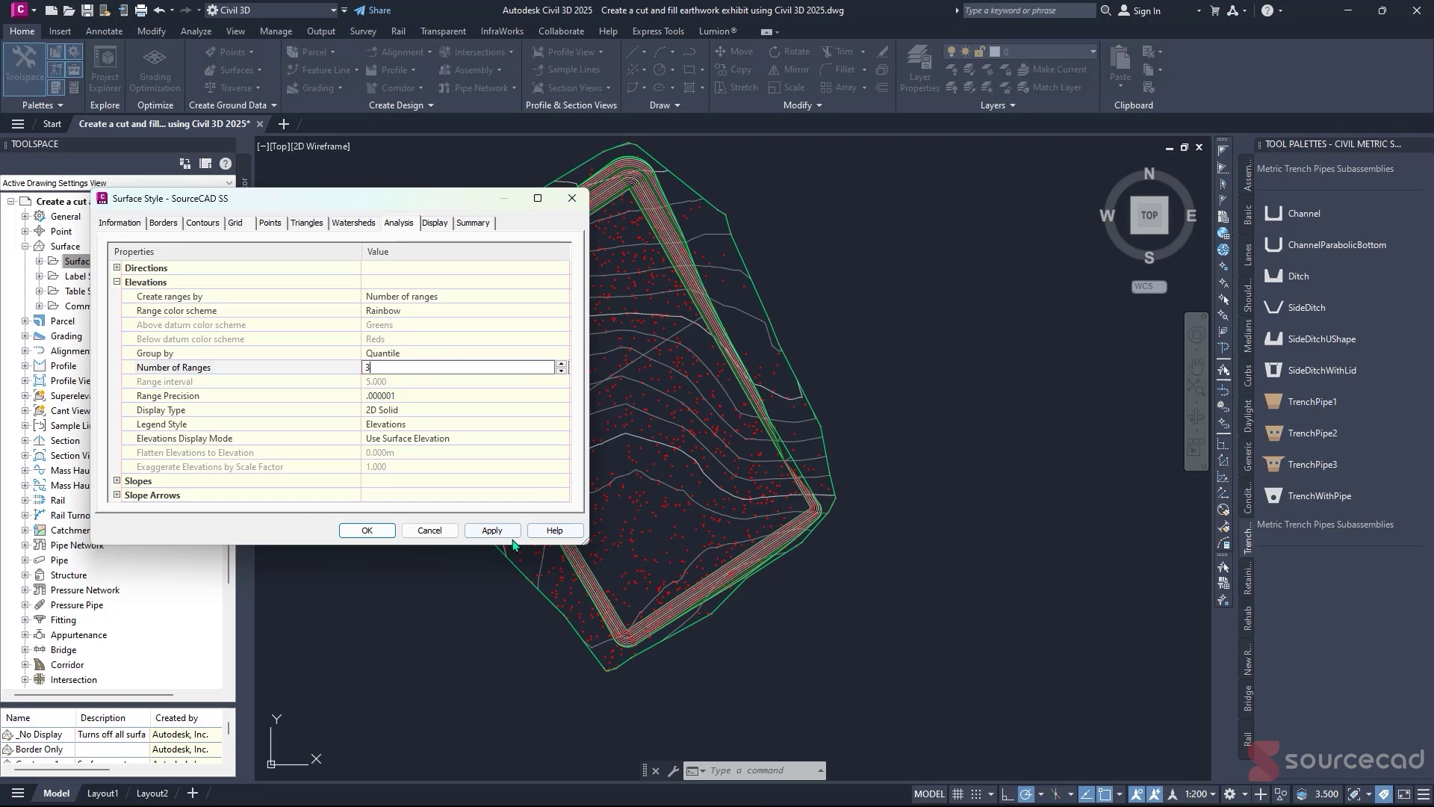
{"action": "left_click", "coordinate": [505, 532]}
{"action": "left_click", "coordinate": [364, 531]}
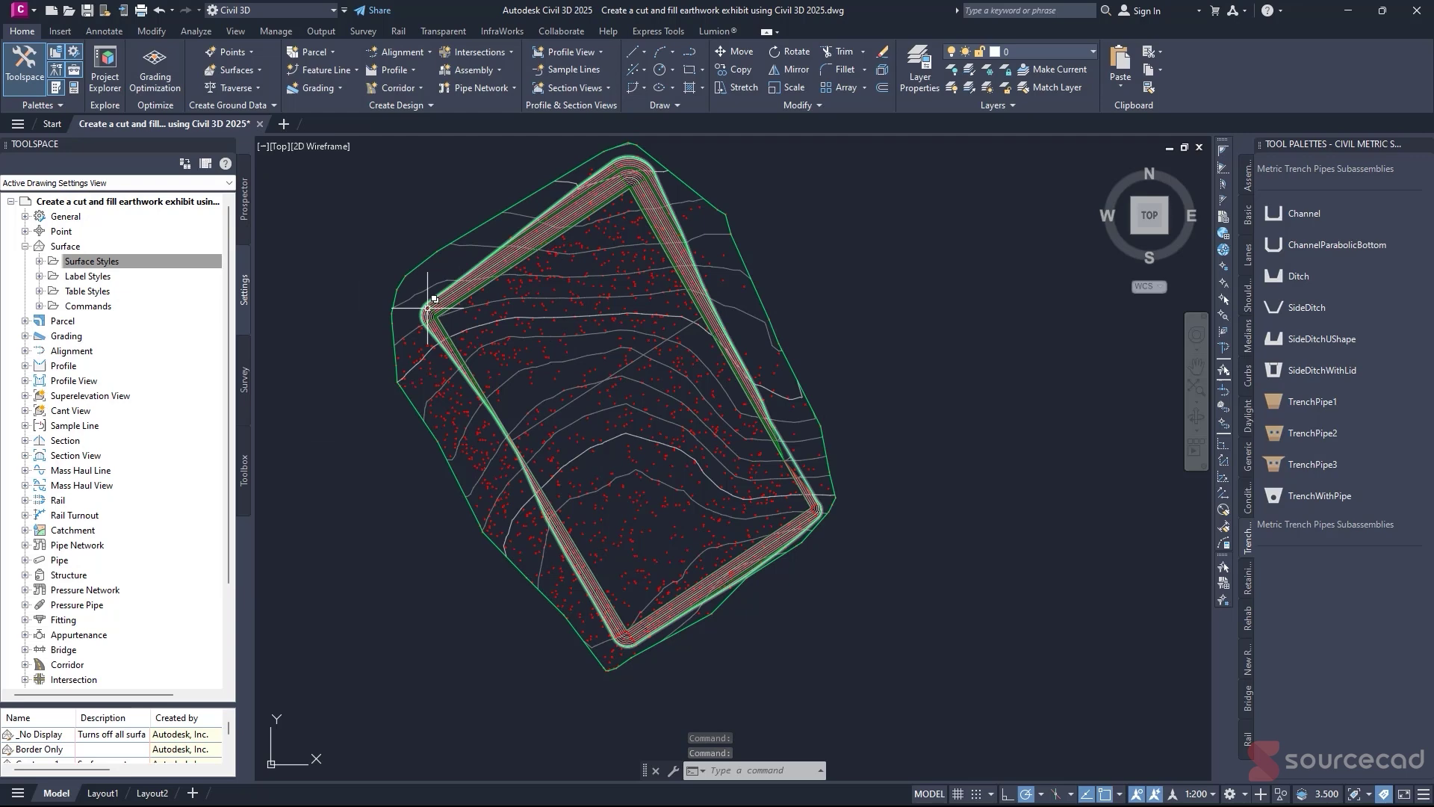
{"action": "left_click", "coordinate": [124, 266]}
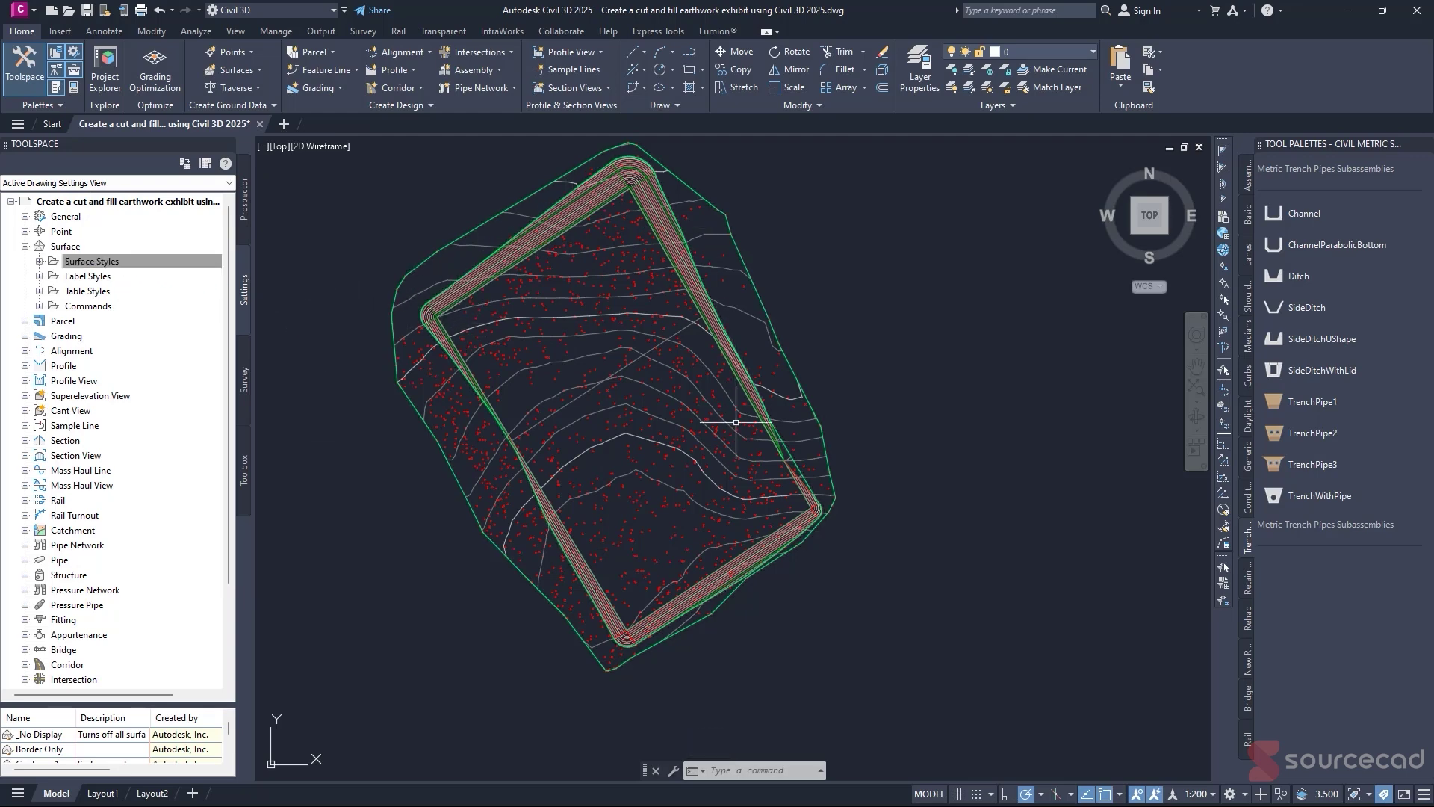
- Set Plant SourceCAD's surface style to SourceCAD SS and apply it
{"action": "left_click", "coordinate": [244, 200]}
{"action": "right_click", "coordinate": [110, 297]}
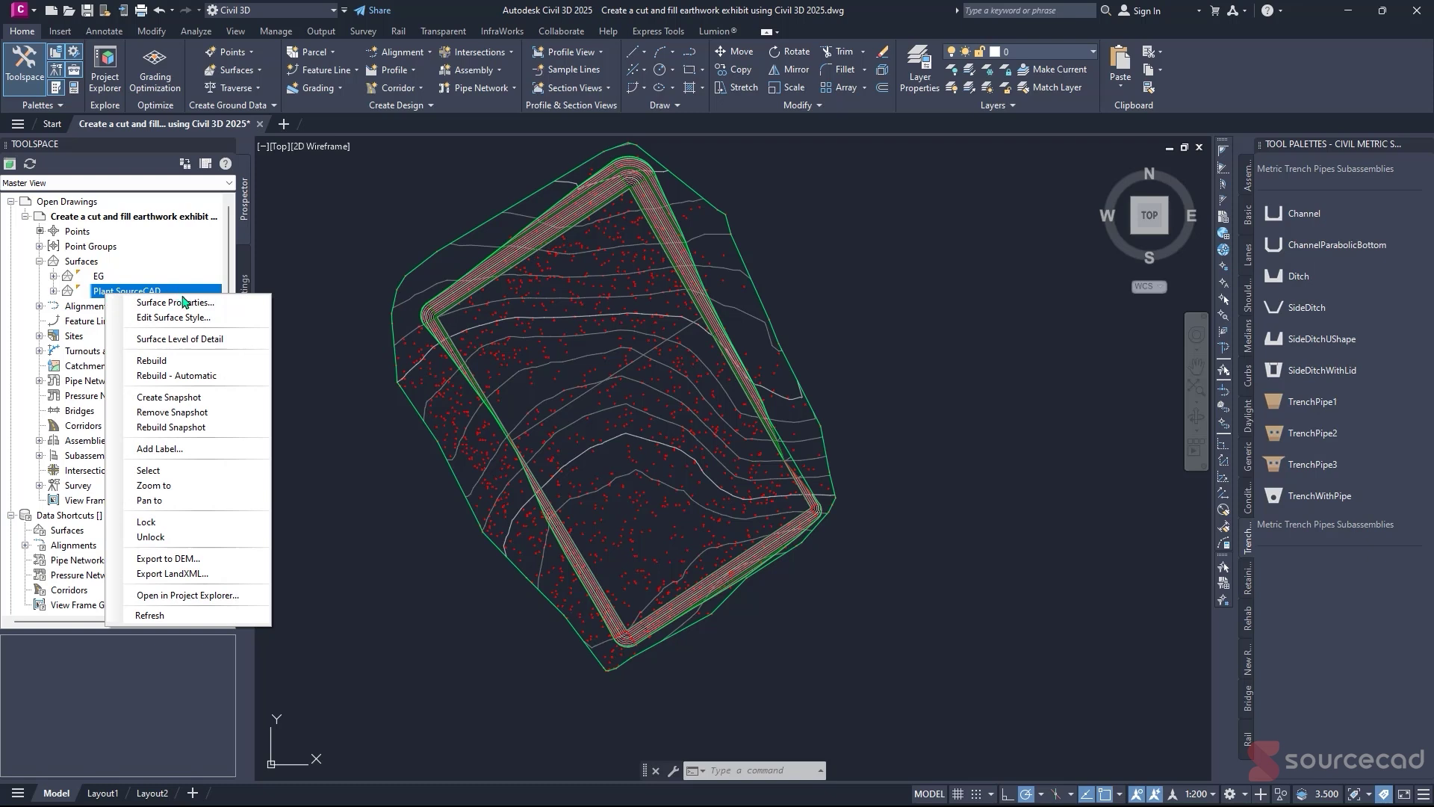
{"action": "left_click", "coordinate": [142, 302]}
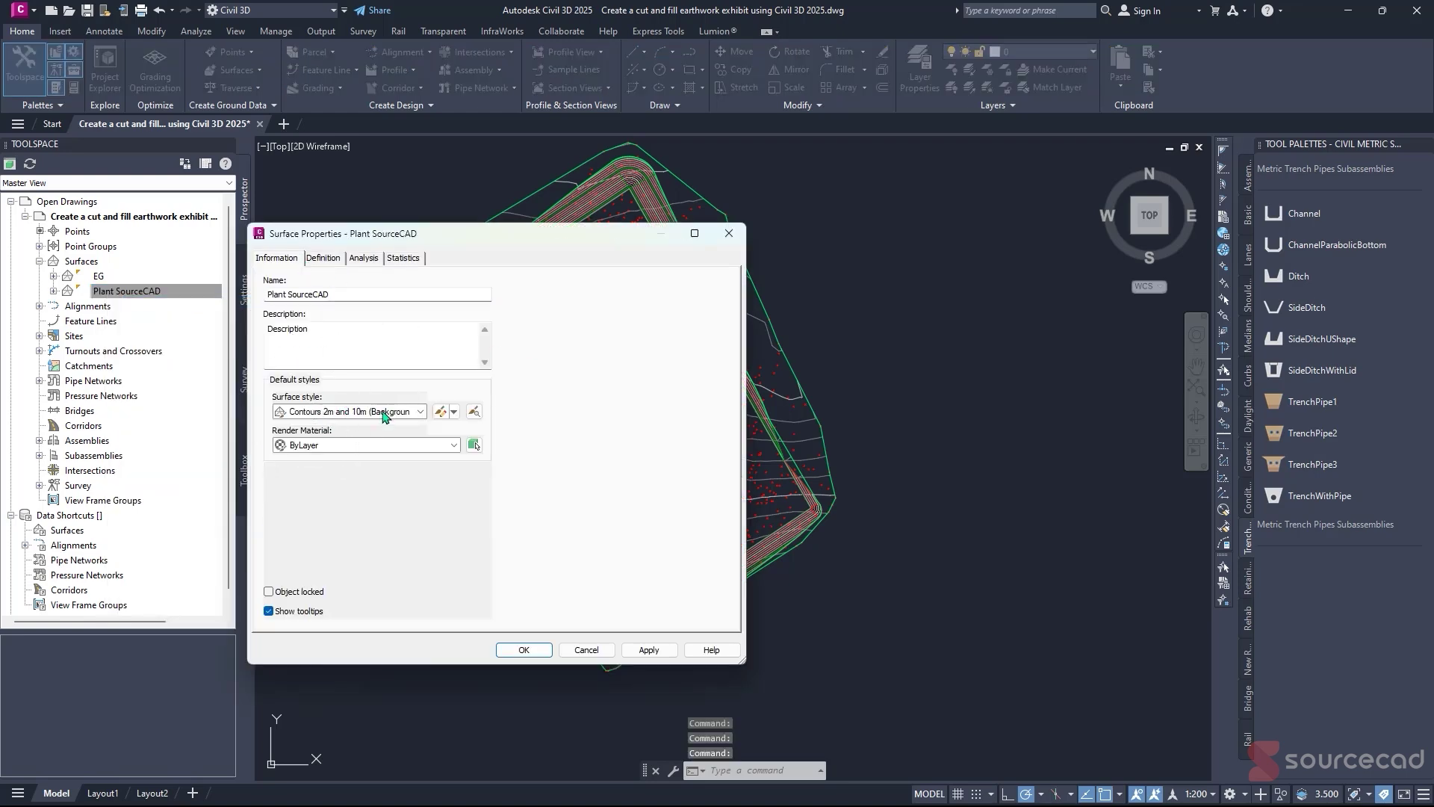
{"action": "left_click", "coordinate": [420, 412]}
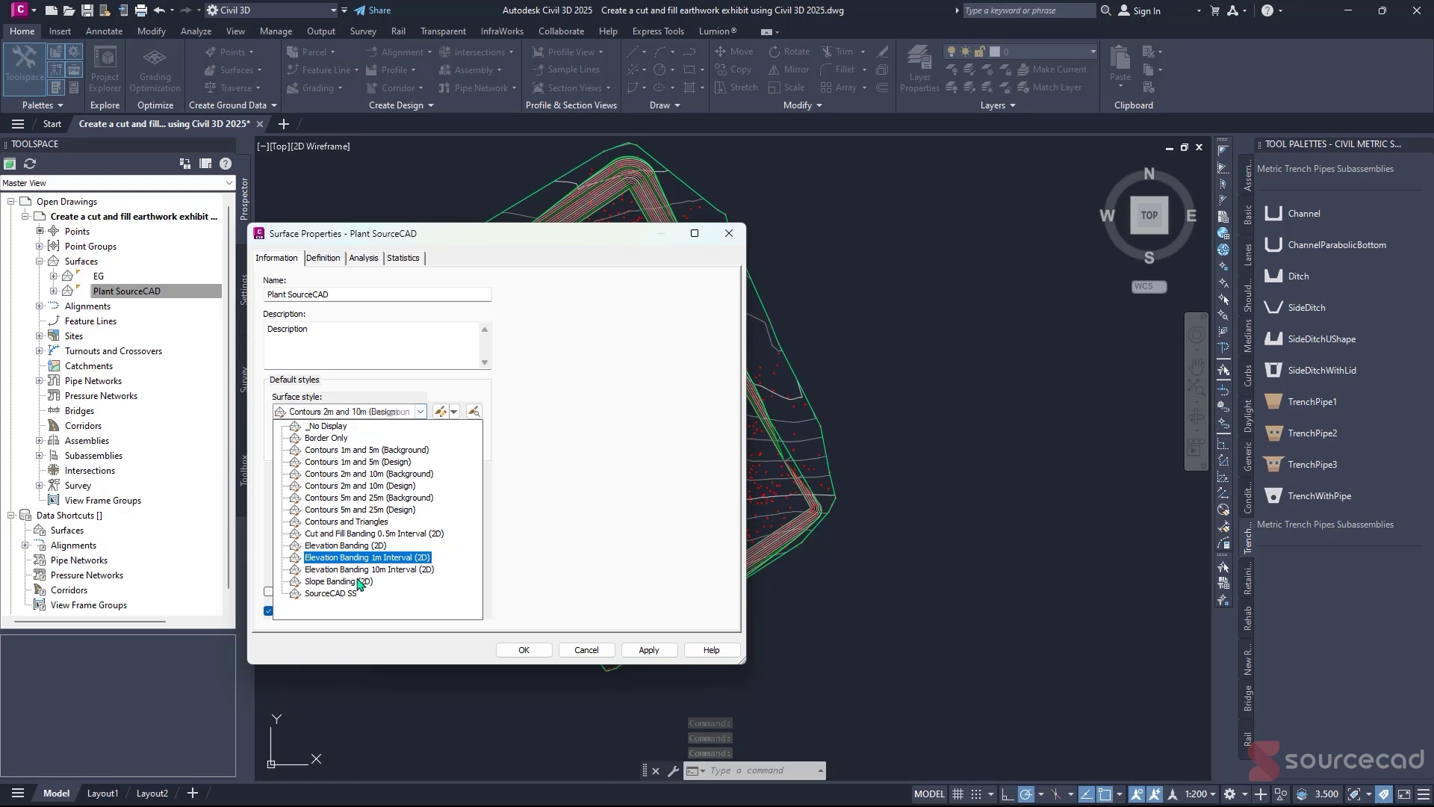
{"action": "left_click", "coordinate": [331, 594]}
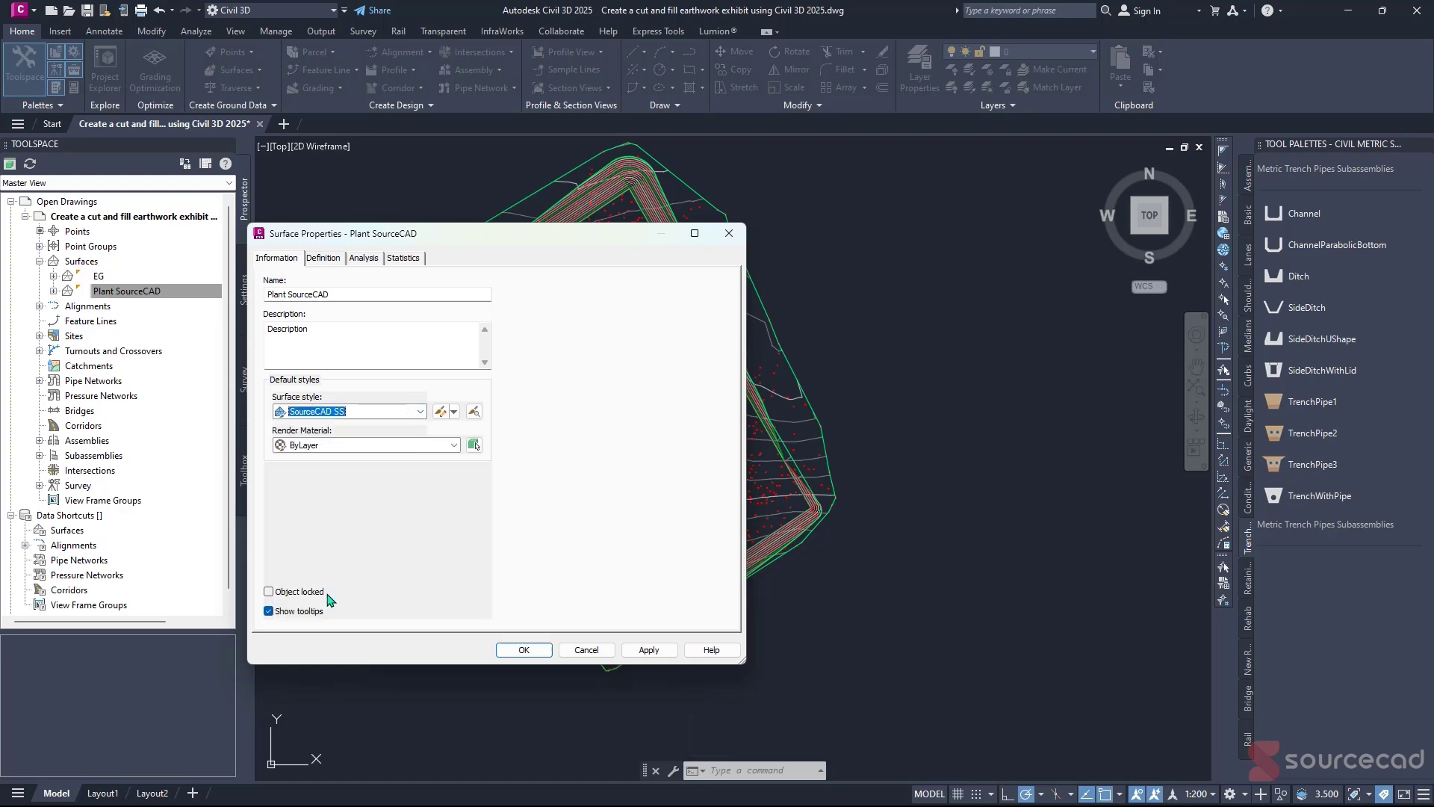
{"action": "left_click", "coordinate": [660, 654]}
{"action": "left_click_drag", "start_coordinate": [486, 239], "coordinate": [1055, 253]}
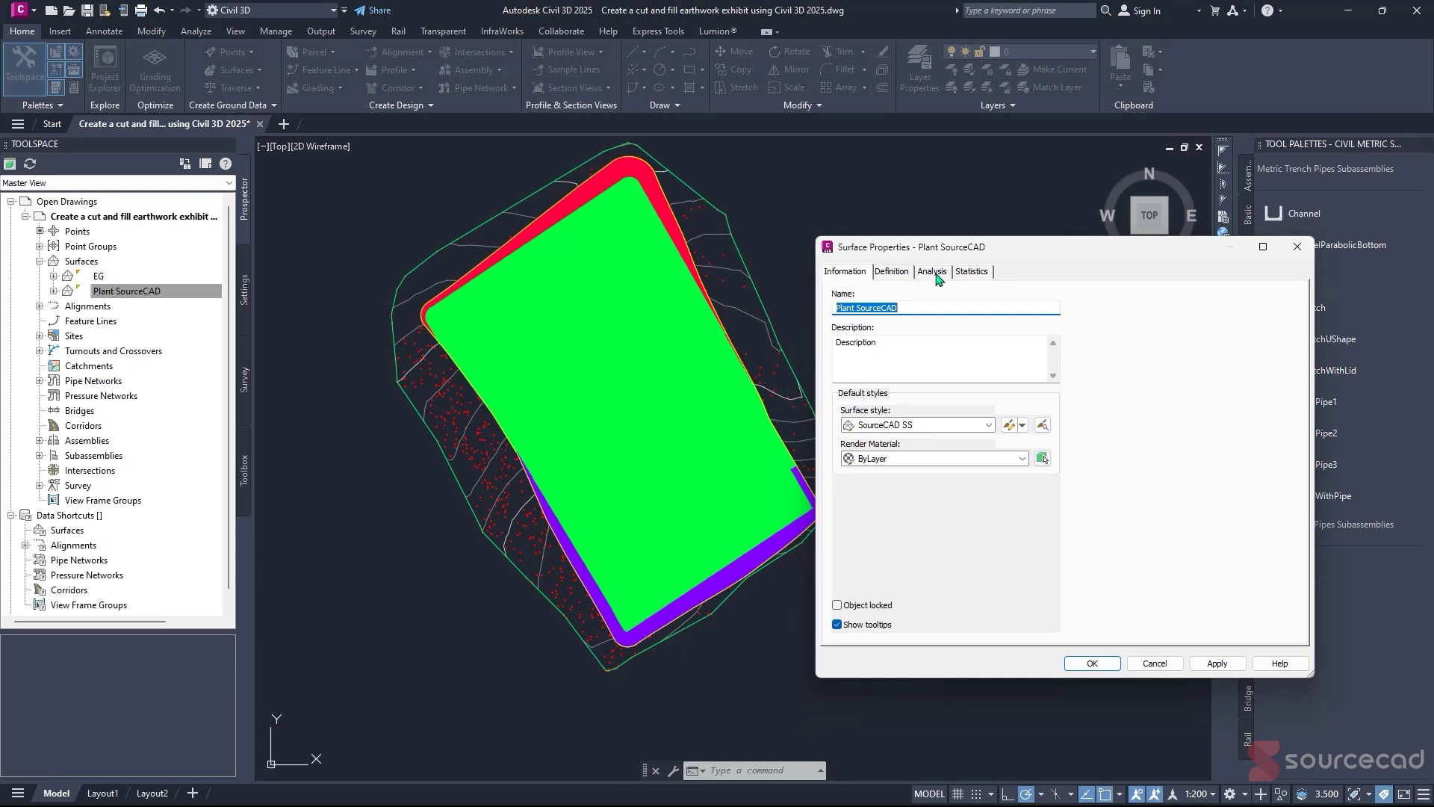
- Run a 3-range elevation analysis giving 1988.838–2000, 2000–2007 and 2007–2017 m bands
{"action": "left_click", "coordinate": [933, 272]}
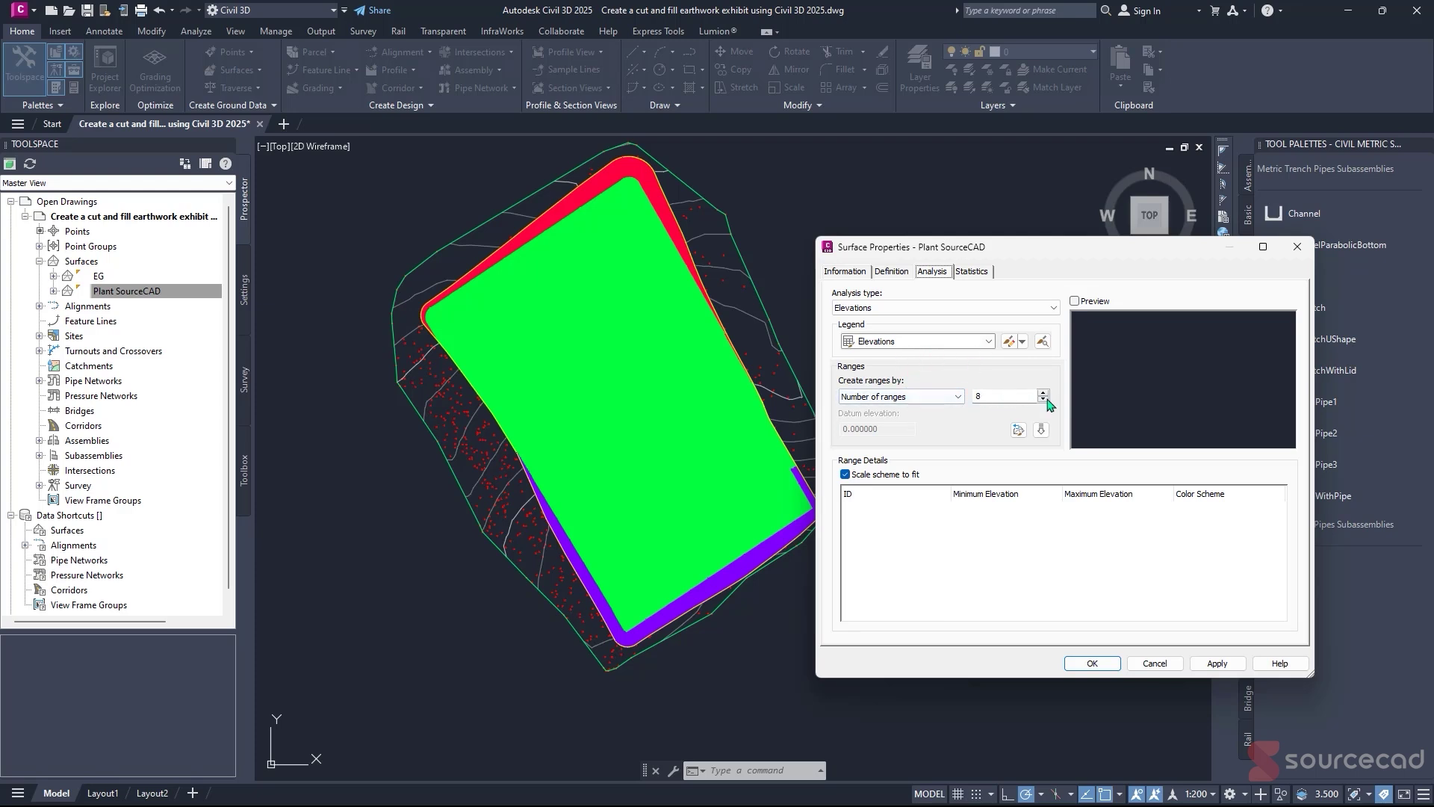
{"action": "double_click", "coordinate": [1017, 396]}
{"action": "left_click", "coordinate": [1042, 430]}
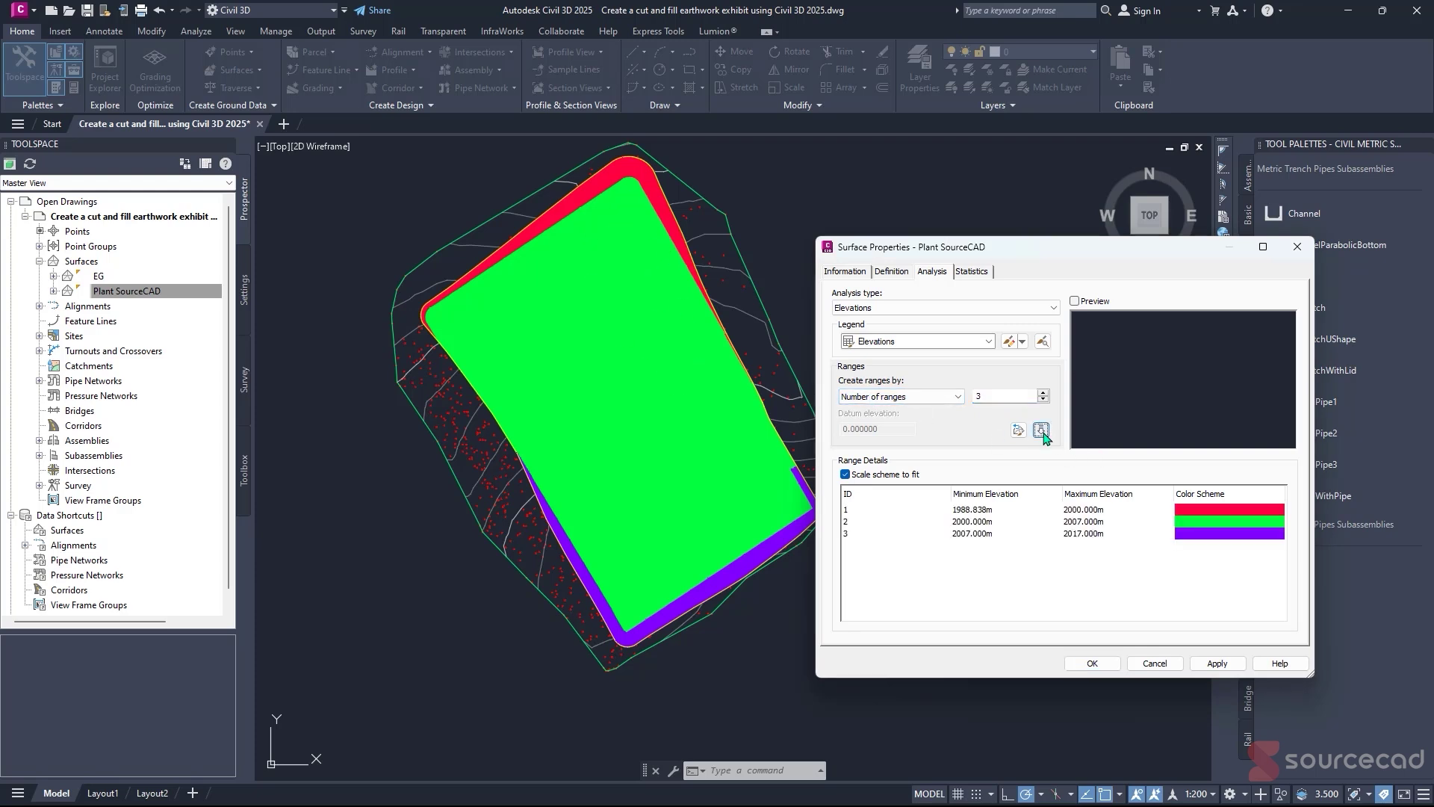
{"action": "left_click", "coordinate": [1117, 511]}
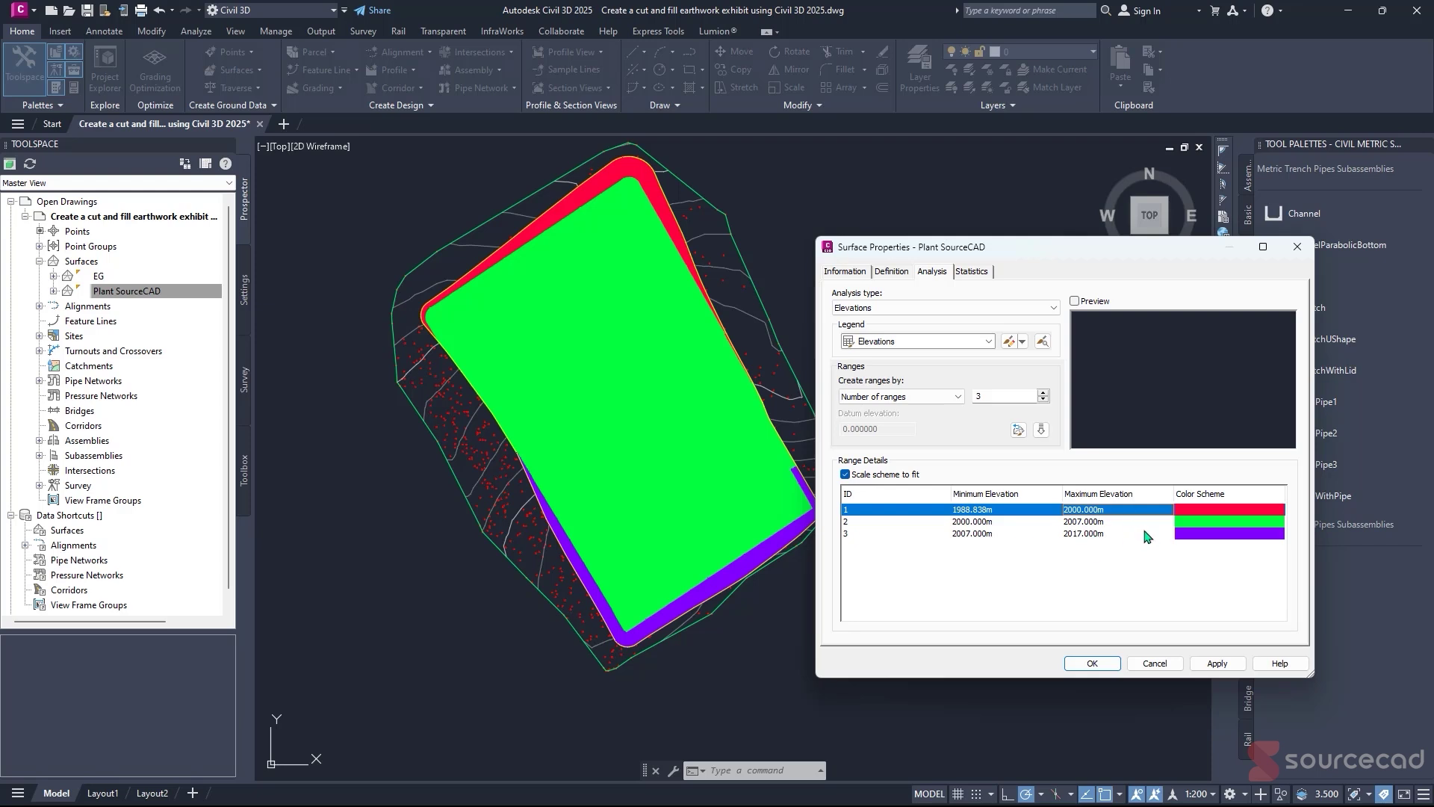
- Colour the lowest range magenta (230) and the middle range light green (91), then apply
{"action": "left_click", "coordinate": [1255, 515]}
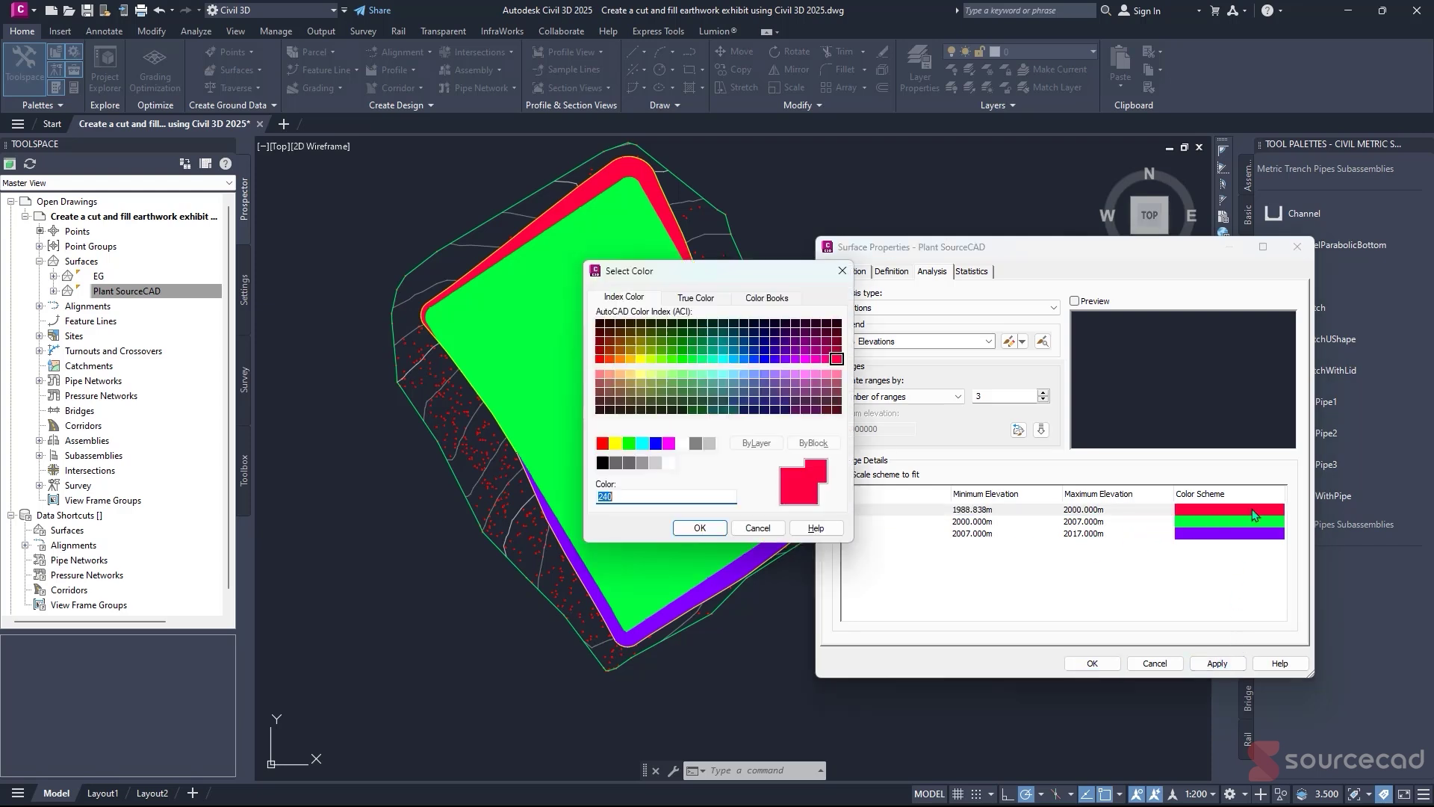
{"action": "left_click", "coordinate": [818, 363]}
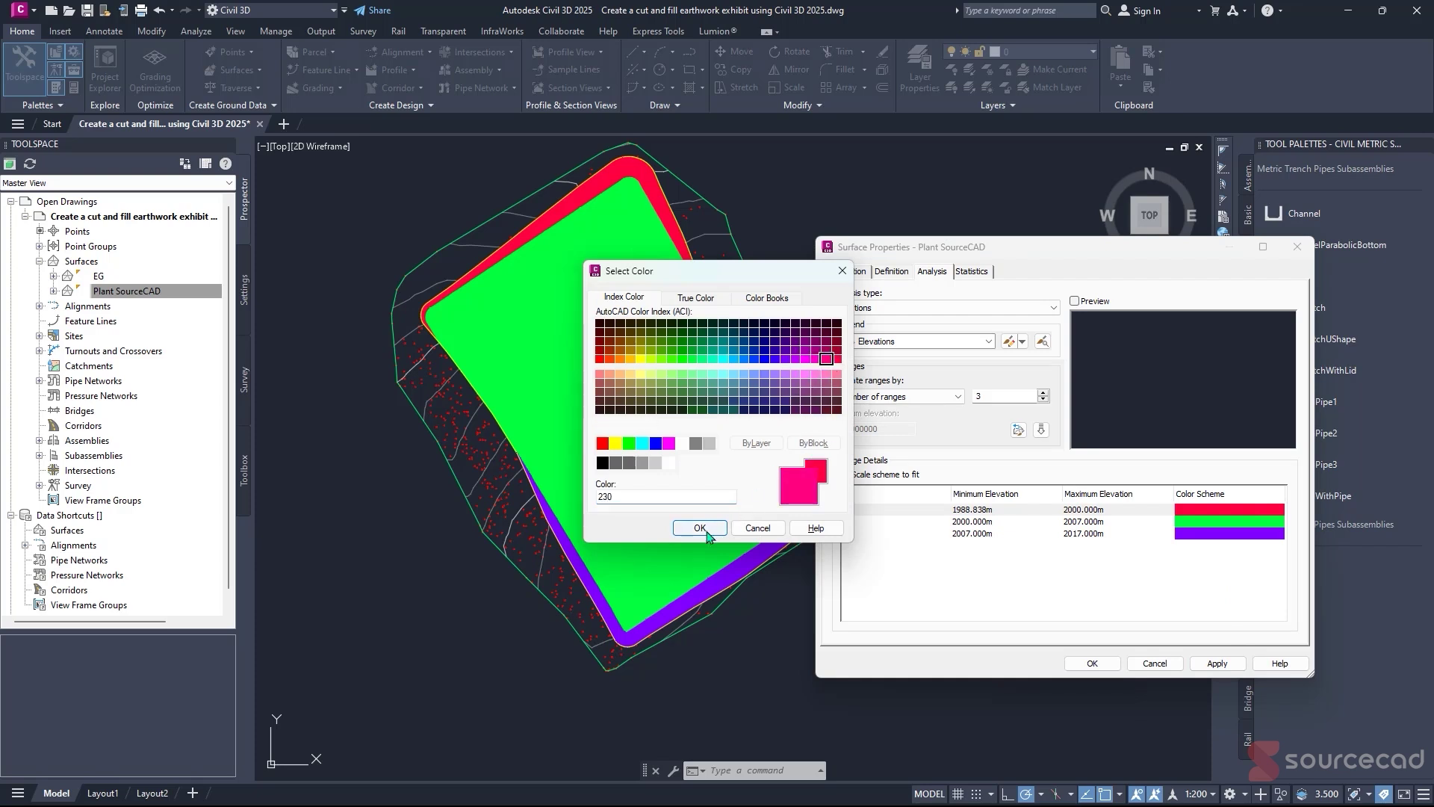
{"action": "left_click", "coordinate": [700, 528]}
{"action": "left_click", "coordinate": [1190, 521]}
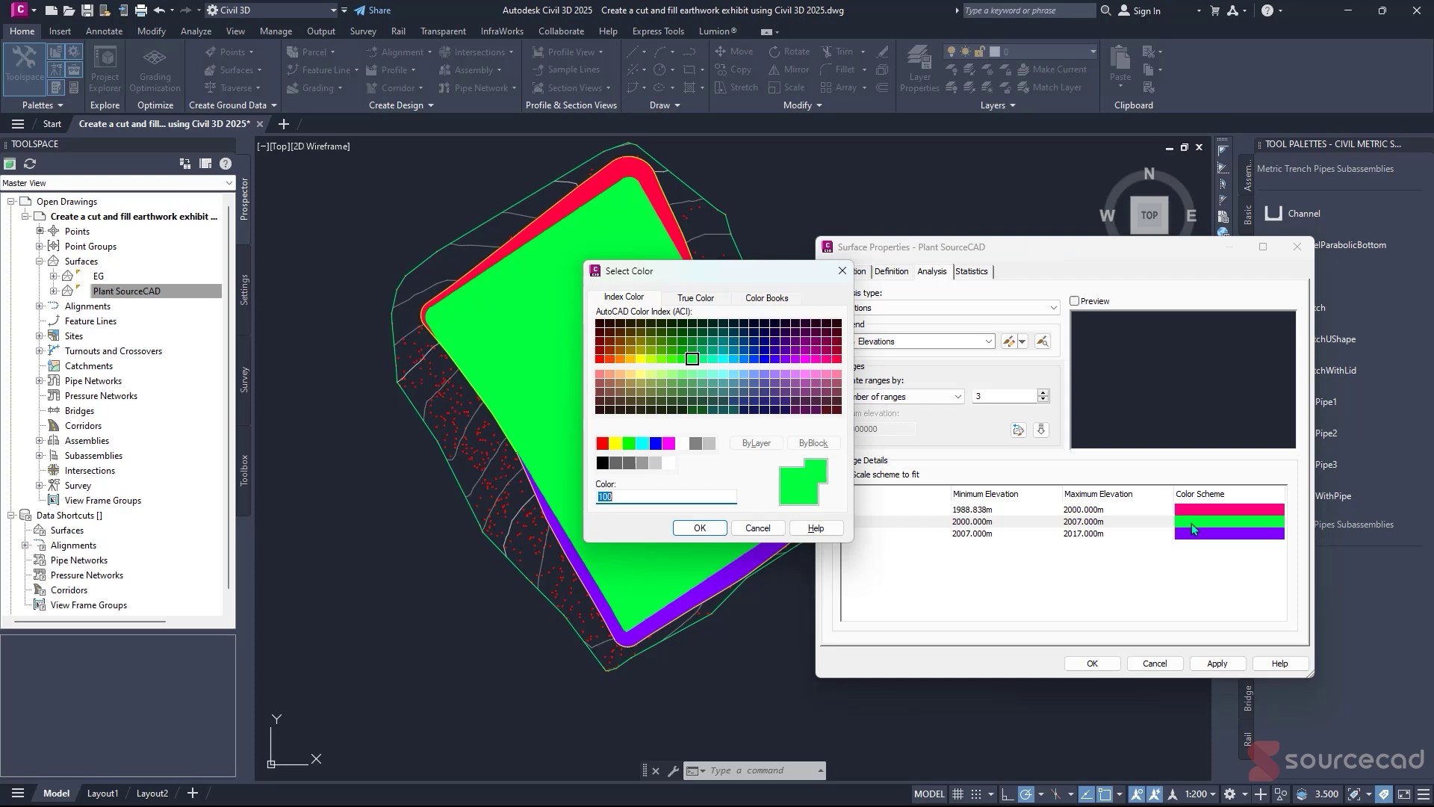
{"action": "left_click", "coordinate": [682, 373]}
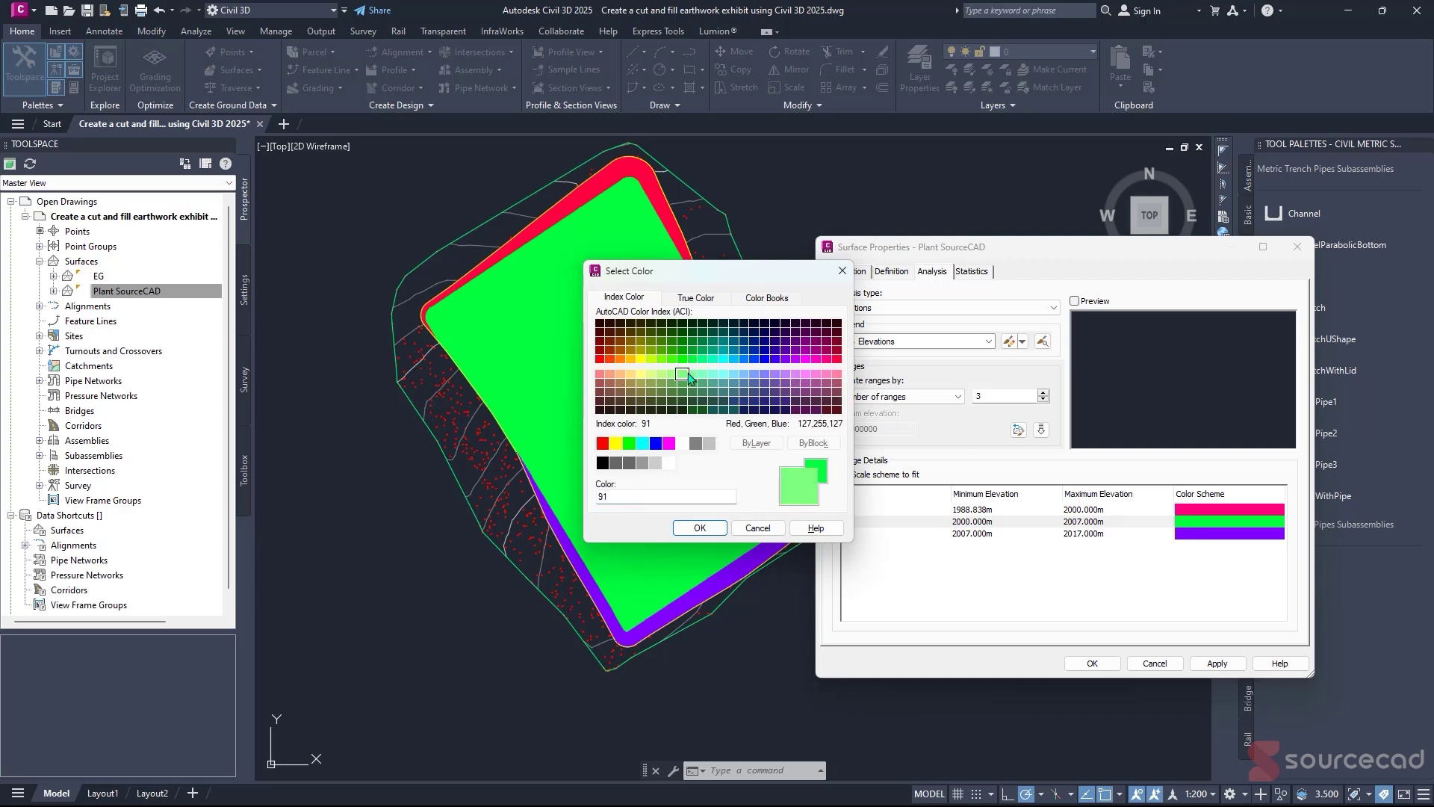
{"action": "left_click", "coordinate": [699, 527]}
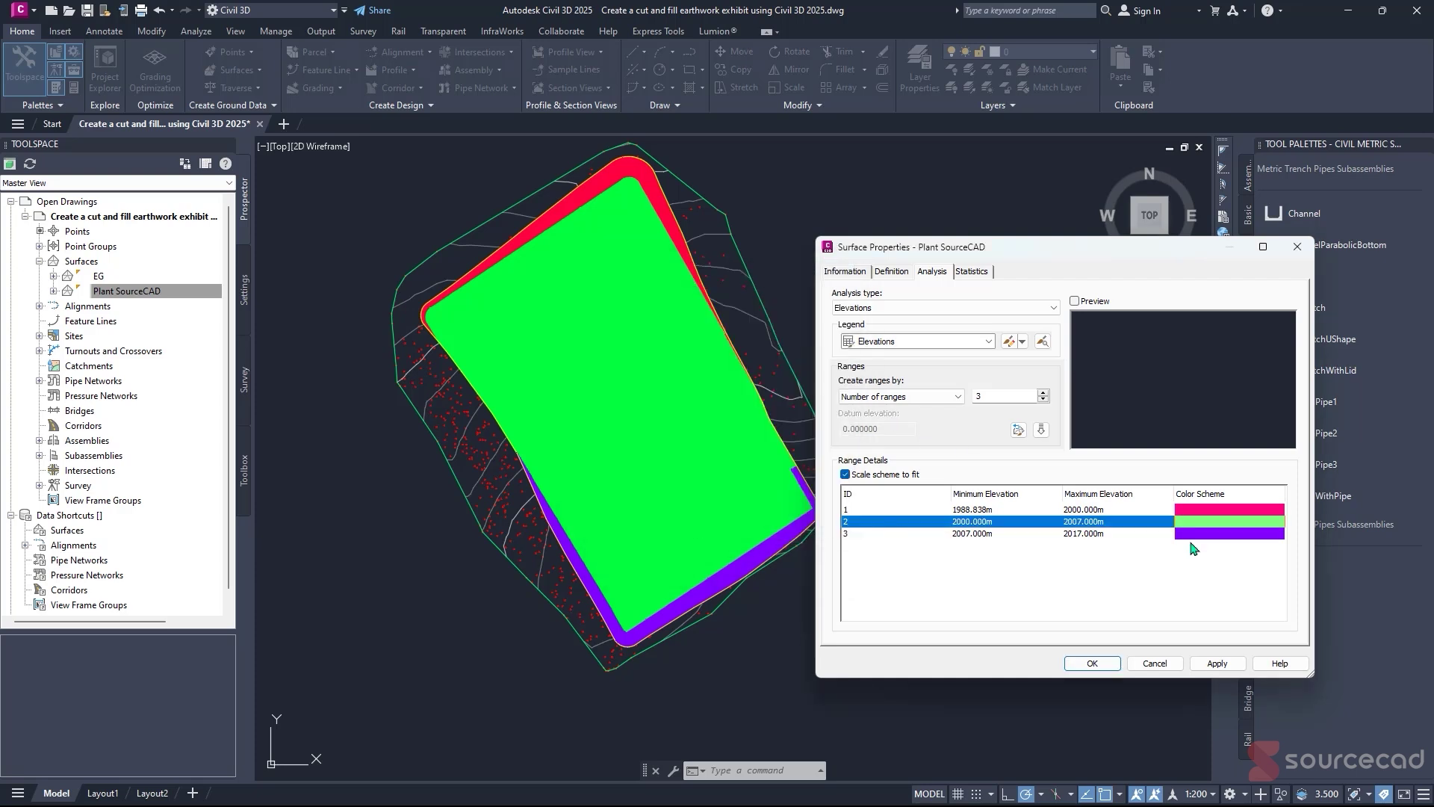
{"action": "left_click", "coordinate": [1217, 663]}
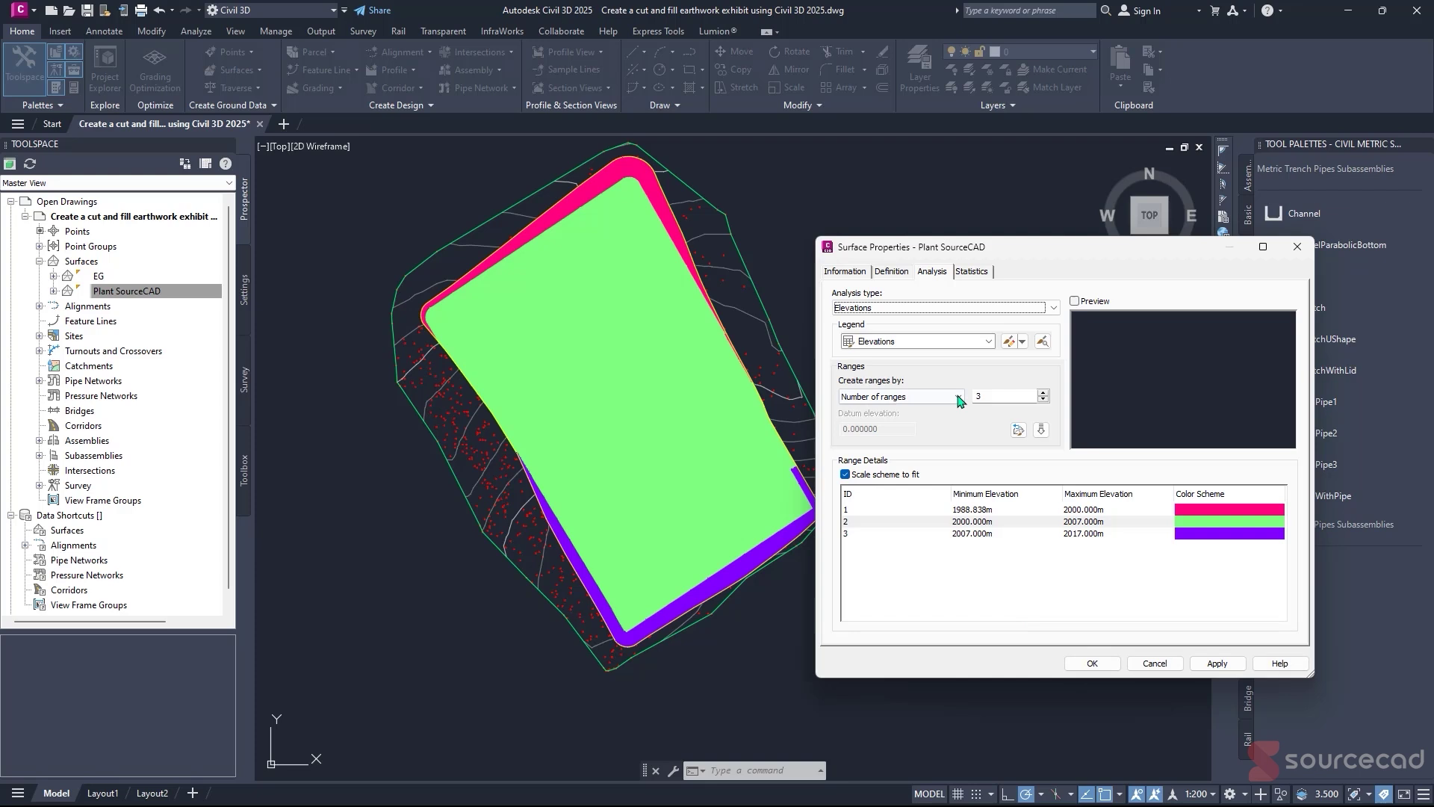
- Rerun the analysis with 2 ranges split at 2004 m, upper range light green 91, and apply
{"action": "left_click", "coordinate": [1043, 400]}
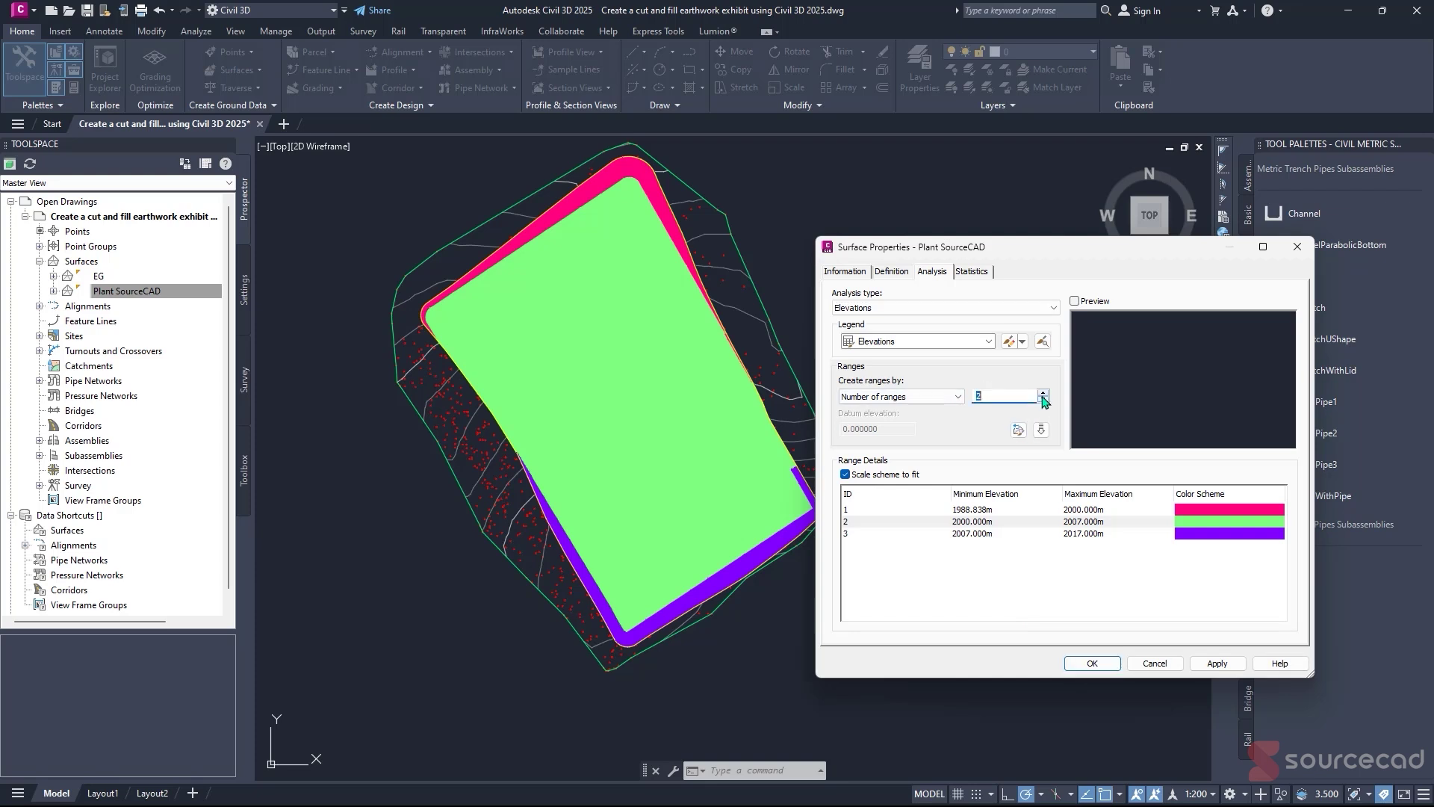
{"action": "left_click", "coordinate": [1040, 430]}
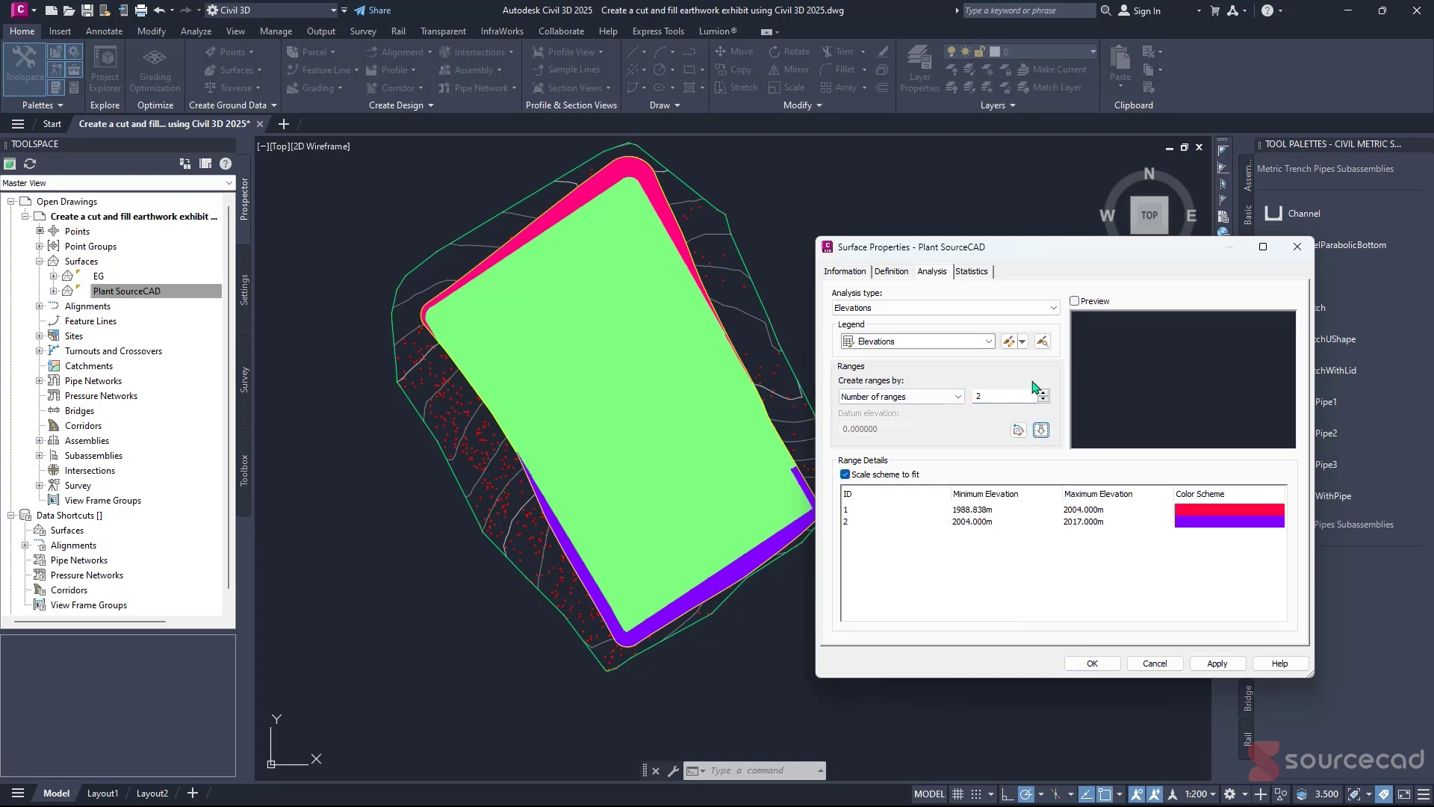
{"action": "left_click", "coordinate": [1190, 523]}
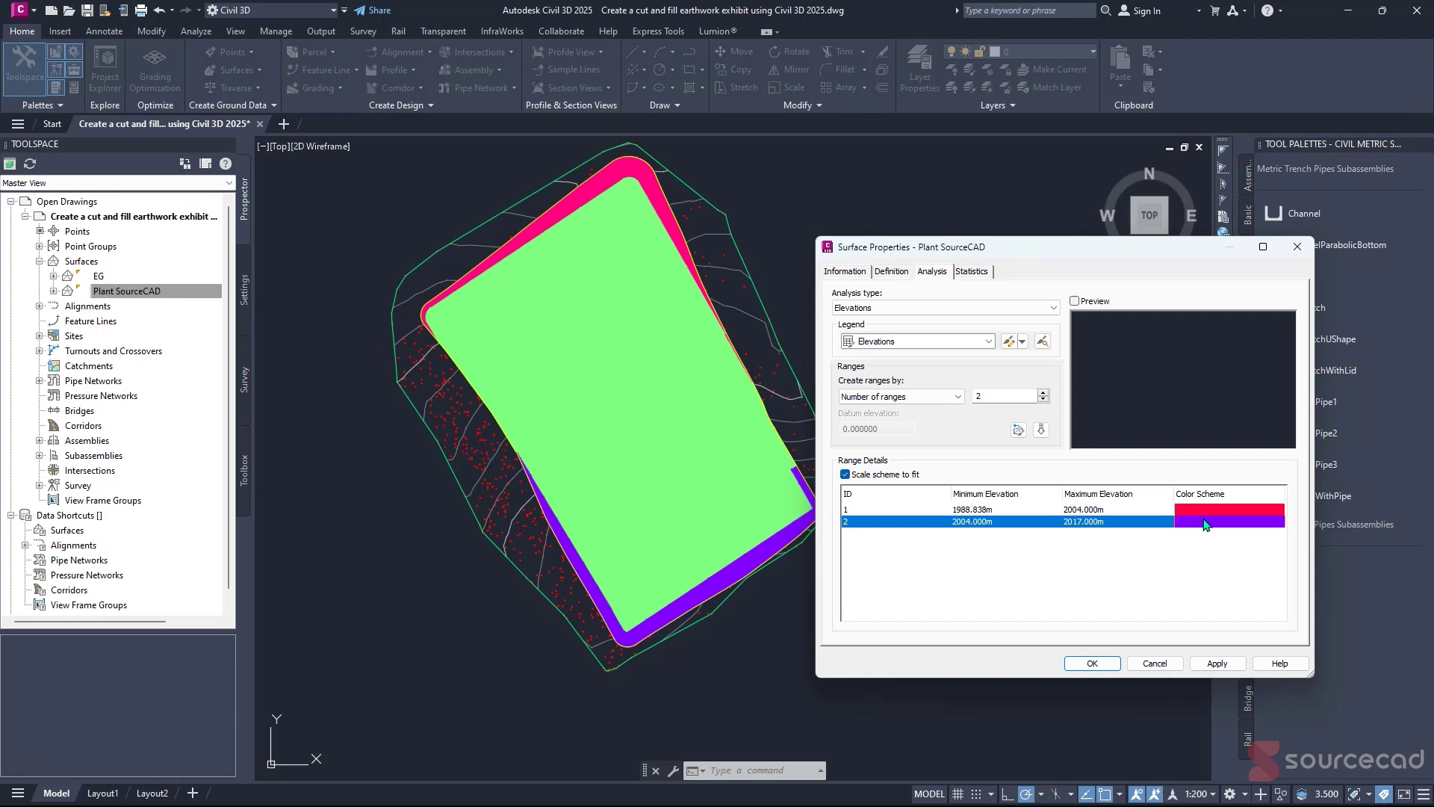
{"action": "left_click", "coordinate": [1206, 525]}
{"action": "left_click", "coordinate": [633, 444]}
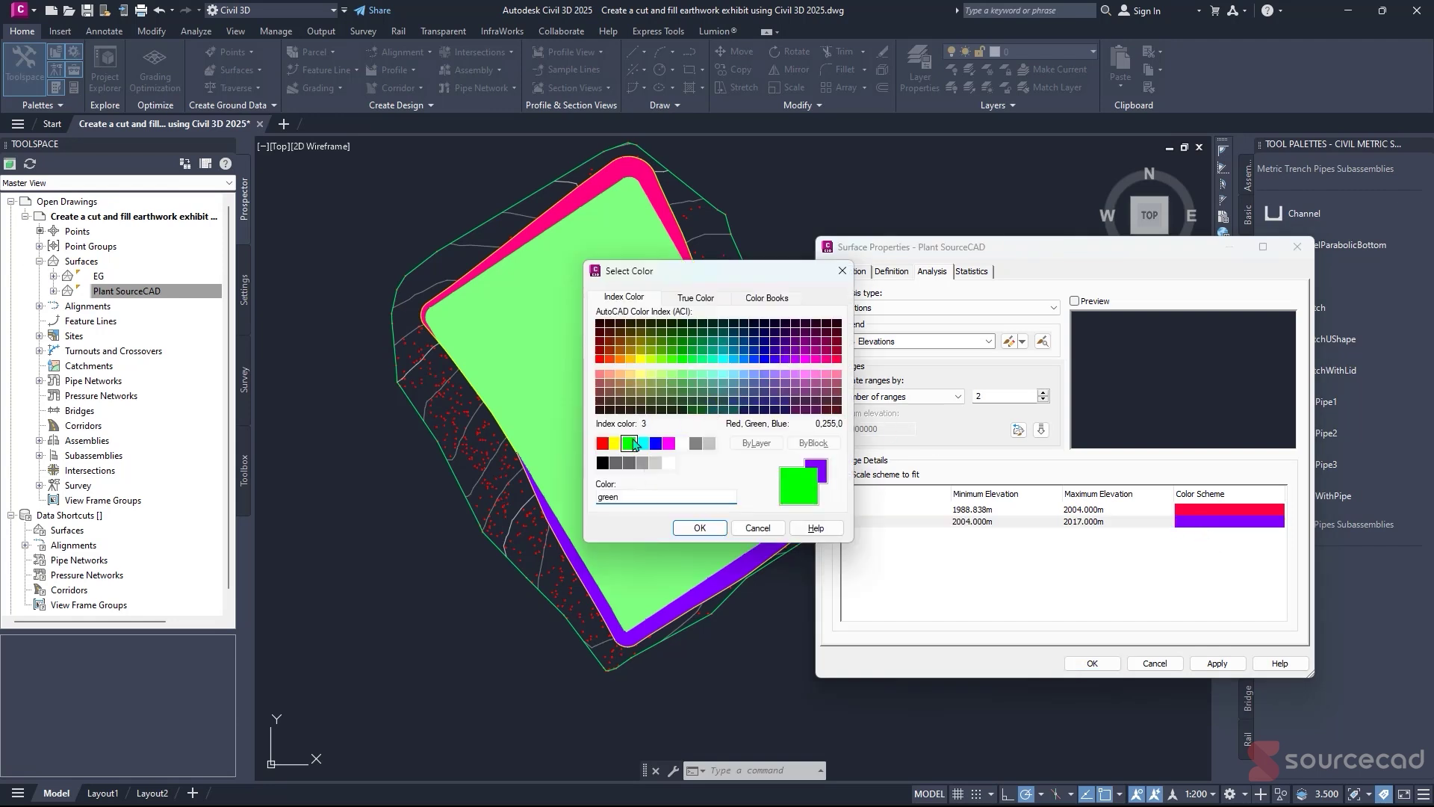
{"action": "left_click", "coordinate": [682, 374]}
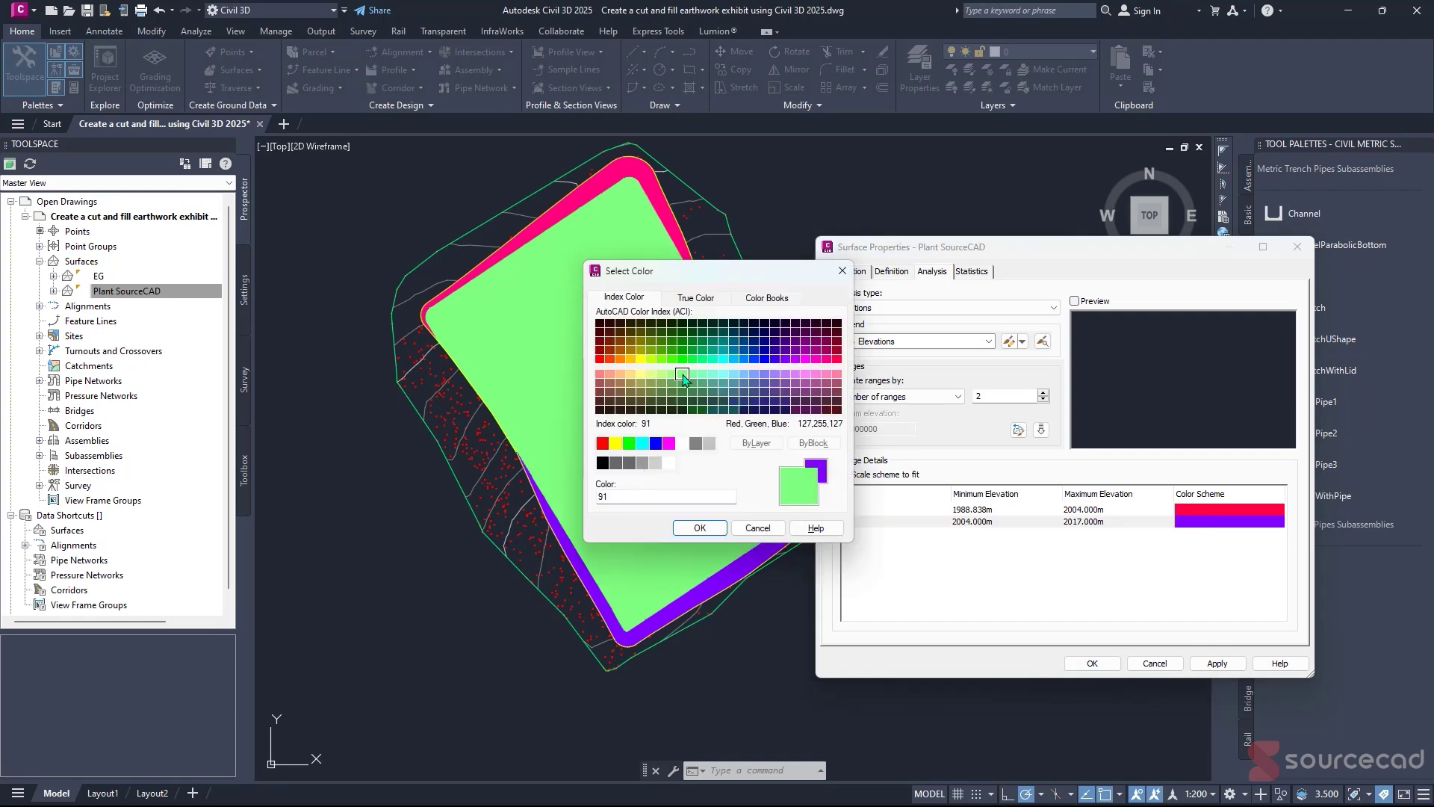
{"action": "left_click", "coordinate": [716, 531]}
{"action": "left_click", "coordinate": [1218, 663]}
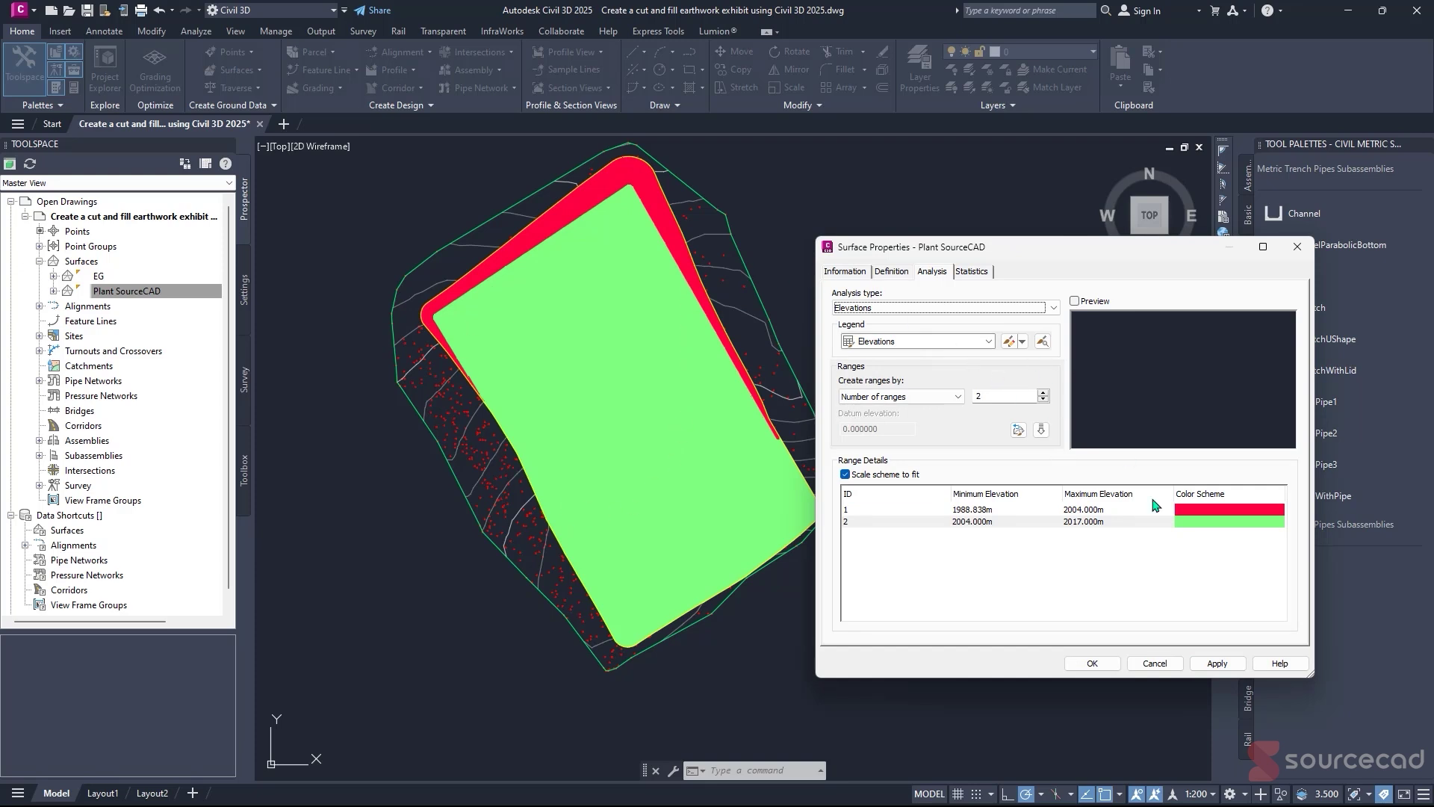
- Close Surface Properties and zoom to inspect the pink and light-green banded pad
{"action": "left_click", "coordinate": [1092, 664]}
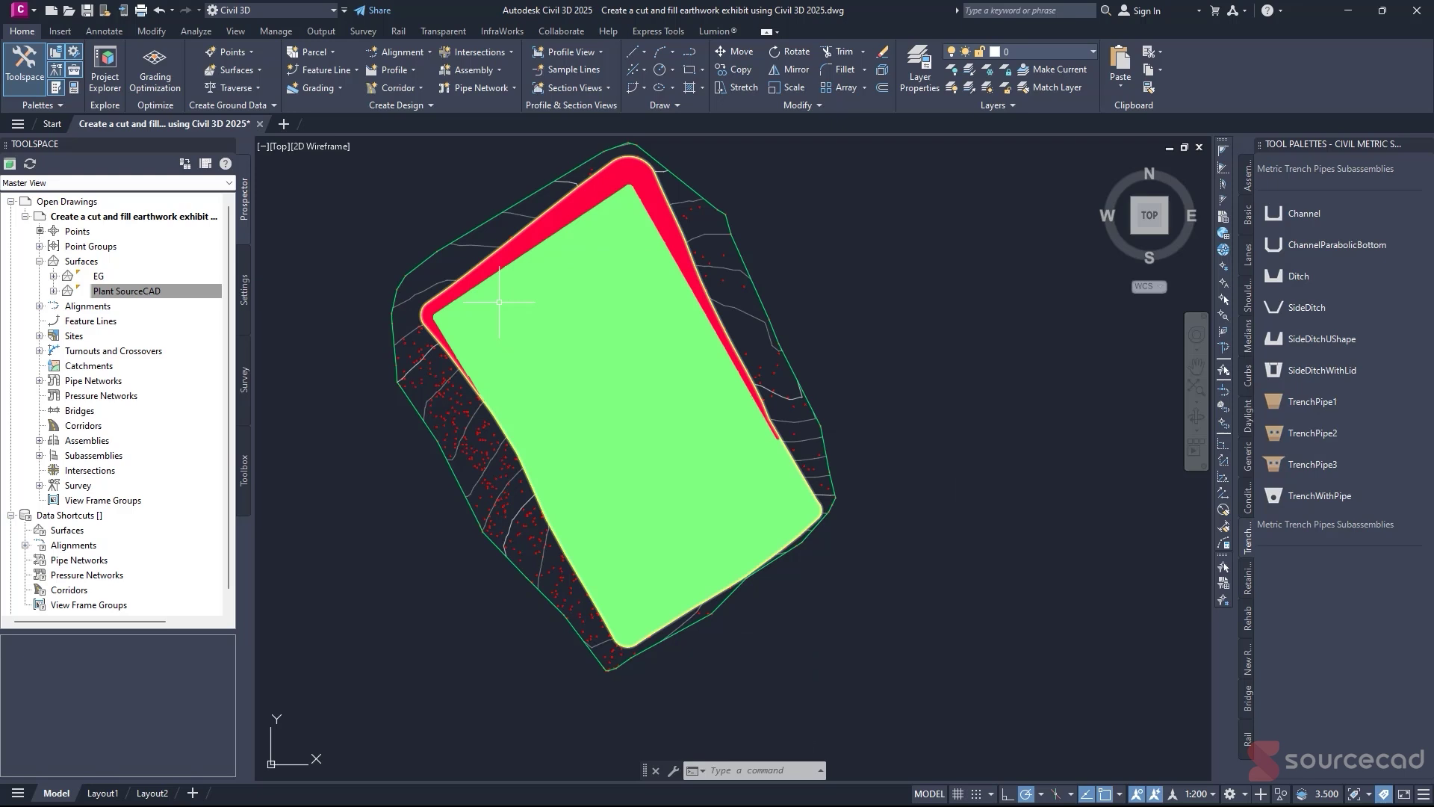
{"action": "scroll", "coordinate": [510, 299], "scroll_direction": "up", "scroll_amount": 2}
{"action": "scroll", "coordinate": [602, 528], "scroll_direction": "down", "scroll_amount": 3}
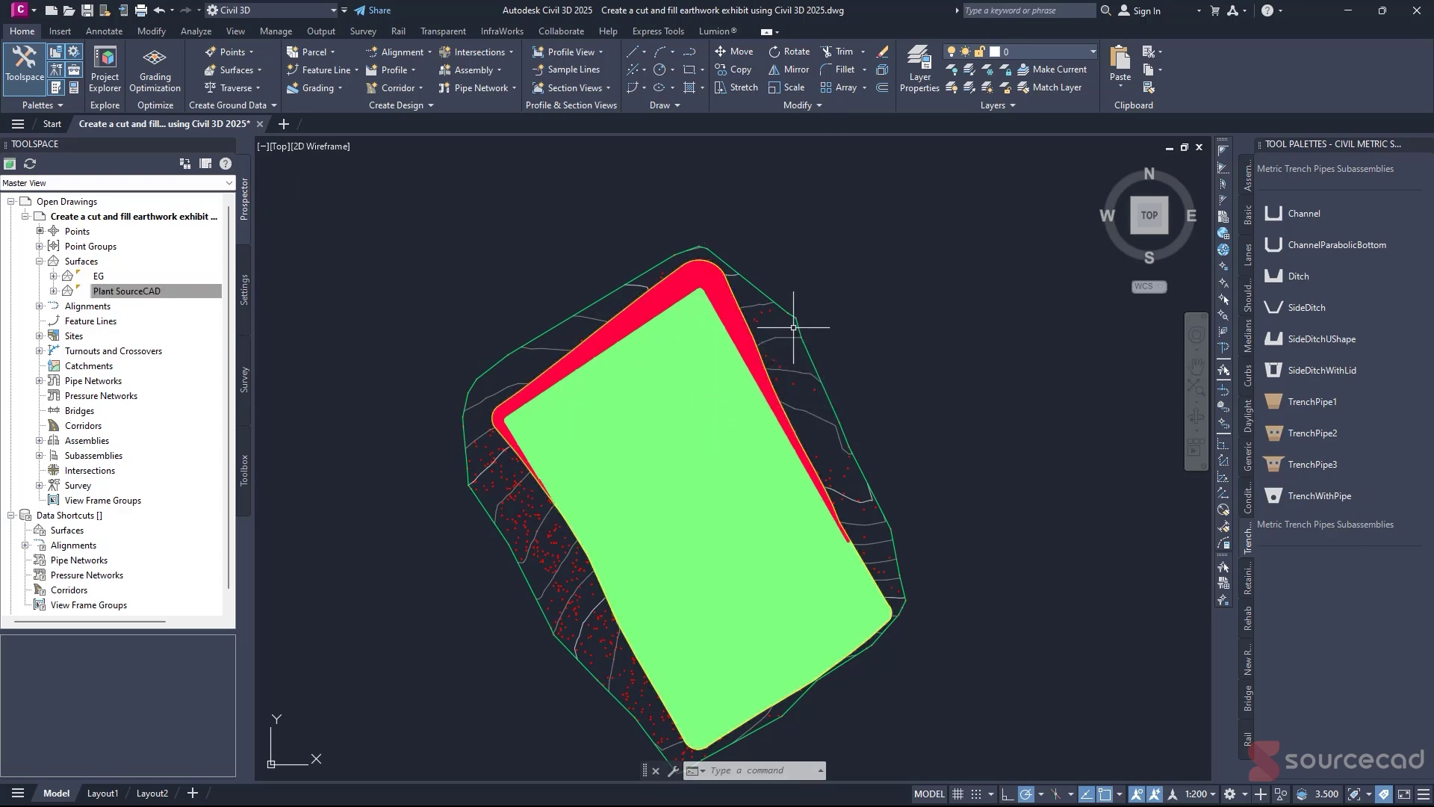
- From the Volumes Dashboard, start a new TIN volume surface named SourceCAD V
{"action": "left_click", "coordinate": [748, 319]}
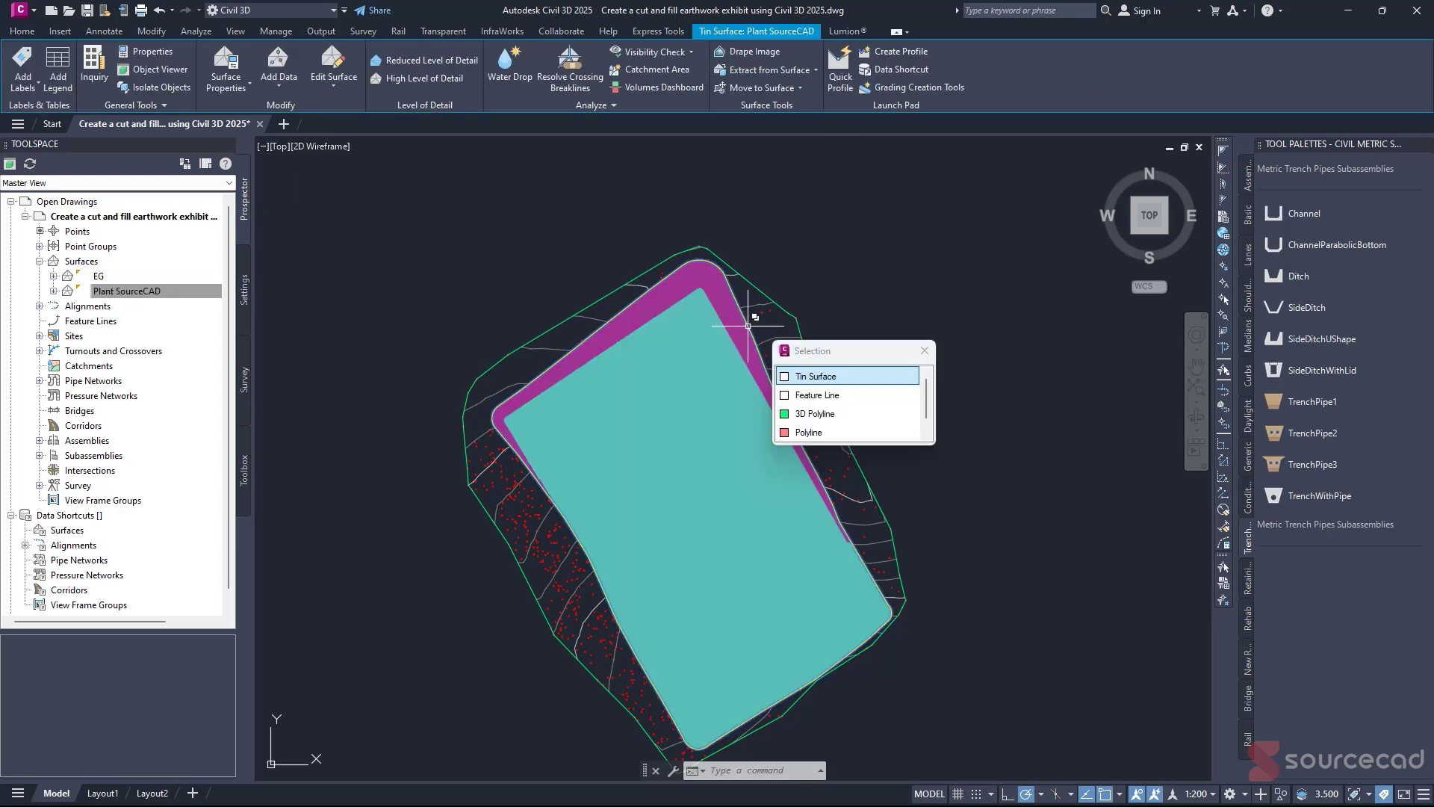
{"action": "left_click", "coordinate": [829, 379]}
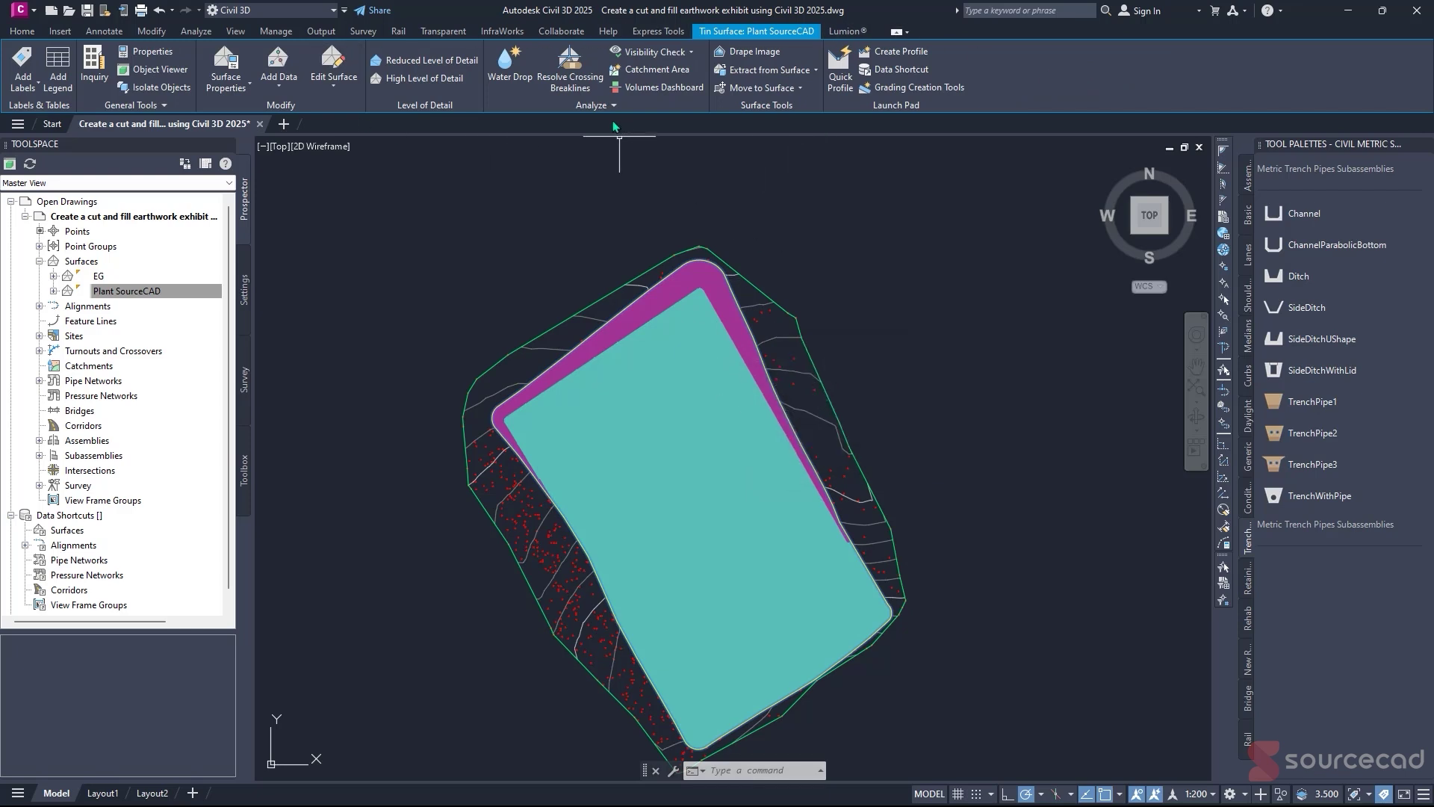
{"action": "left_click", "coordinate": [673, 92]}
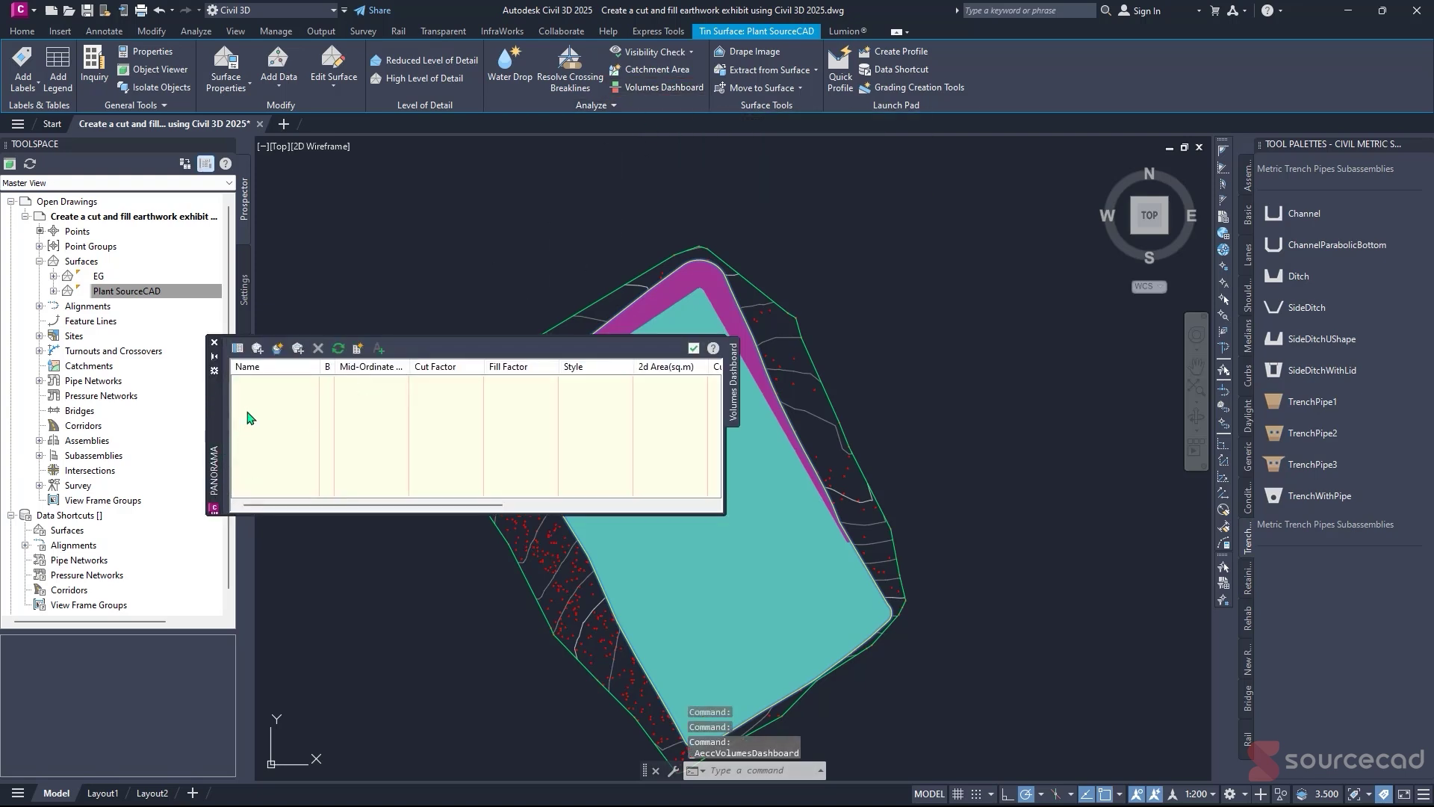
{"action": "left_click", "coordinate": [278, 348]}
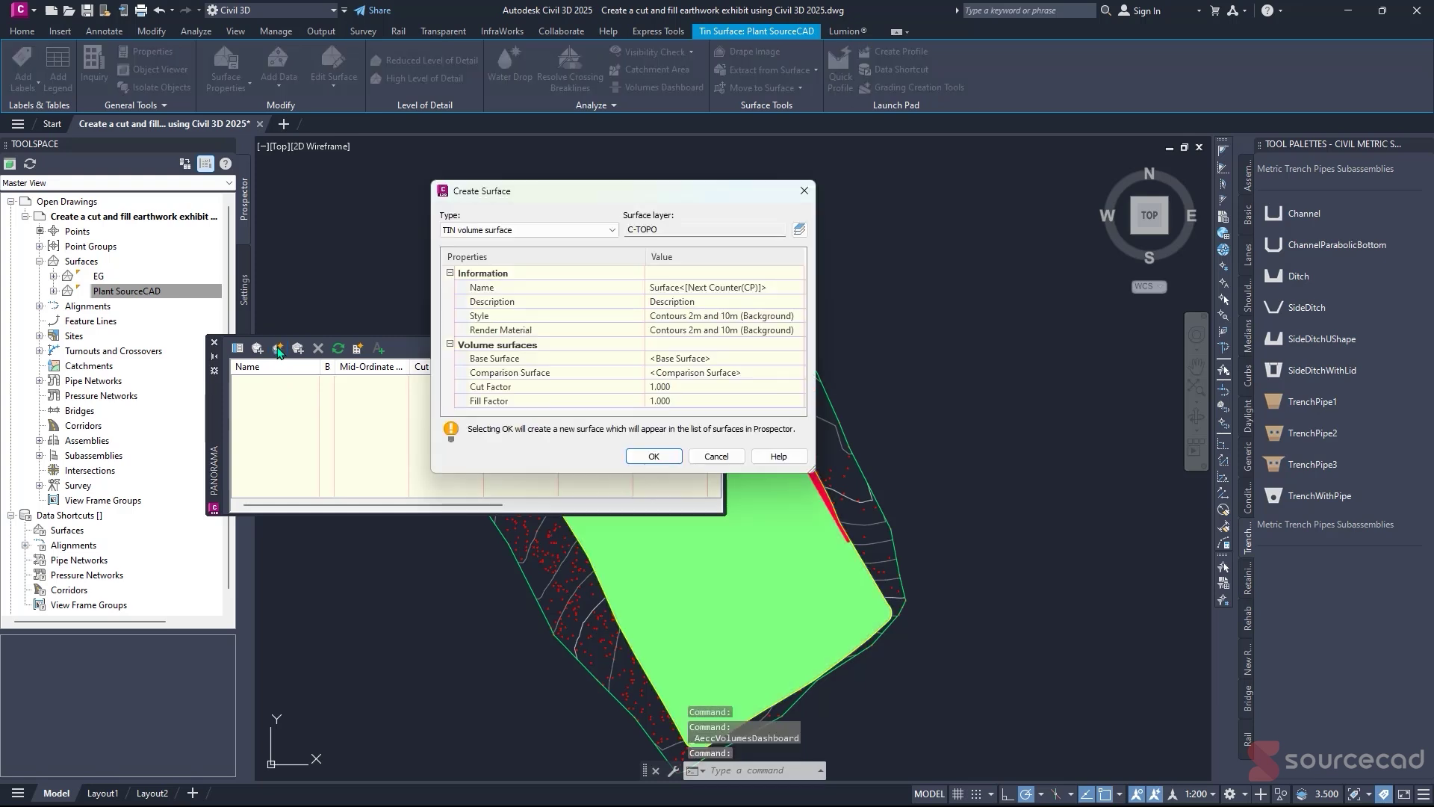
{"action": "left_click", "coordinate": [549, 230]}
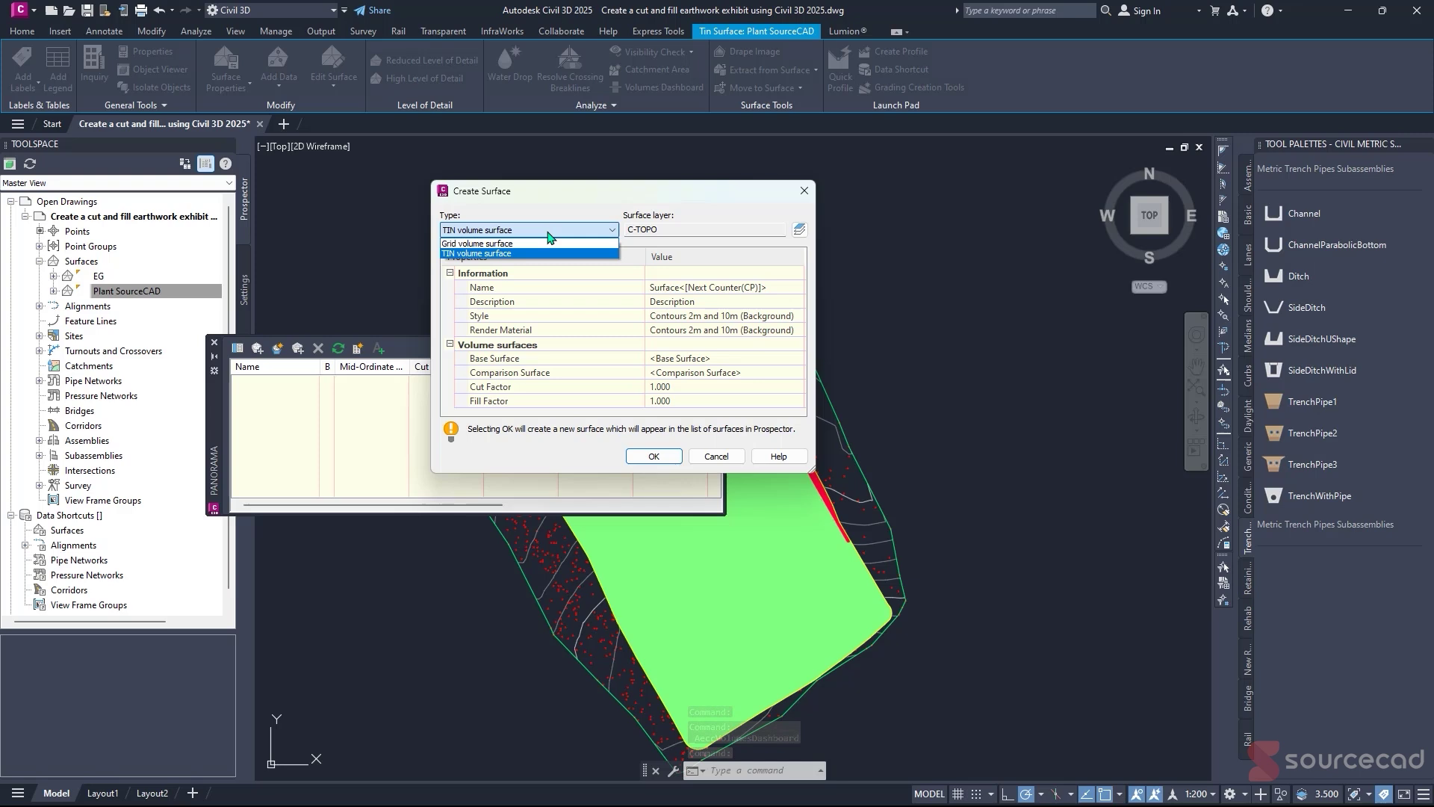
{"action": "left_click", "coordinate": [549, 233]}
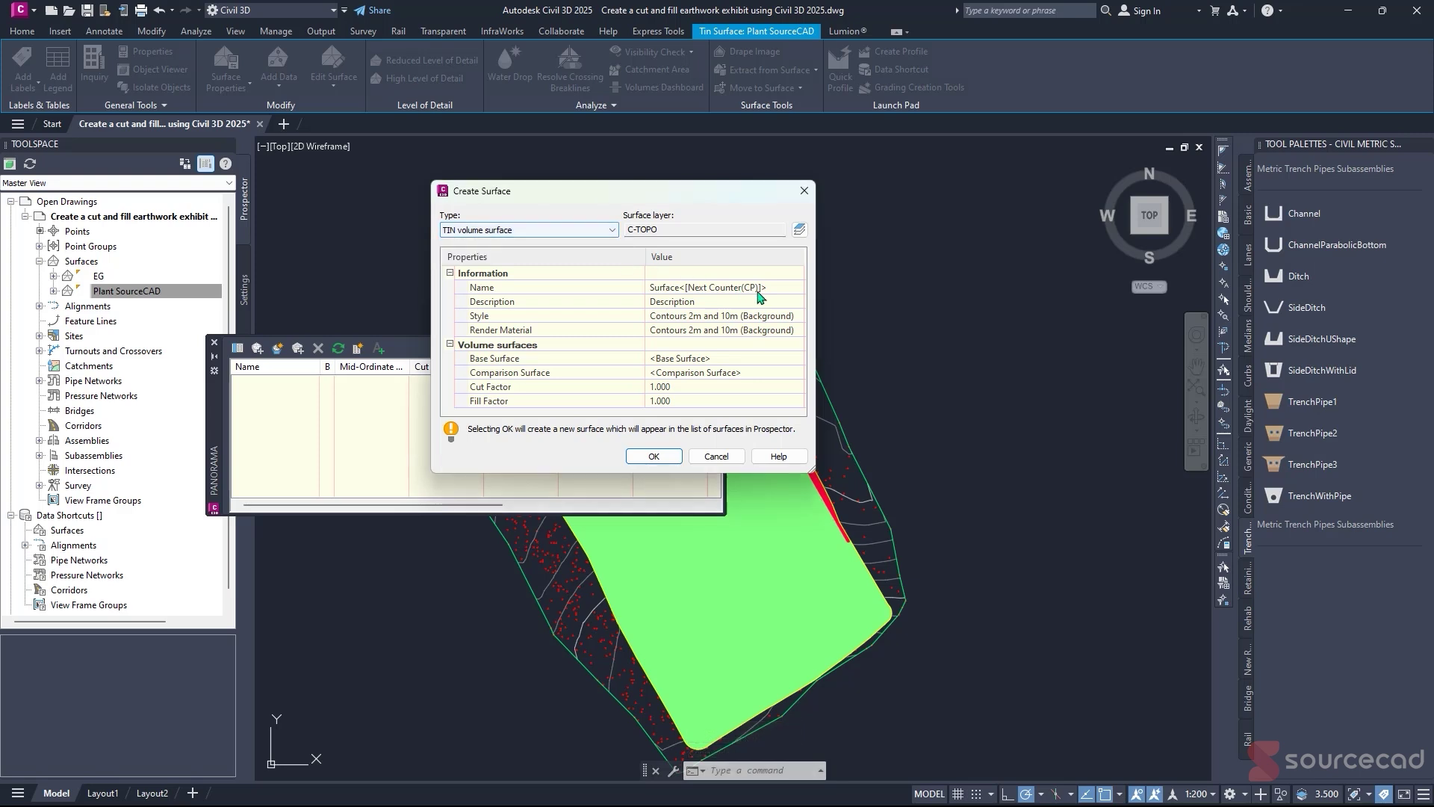
{"action": "left_click", "coordinate": [779, 286]}
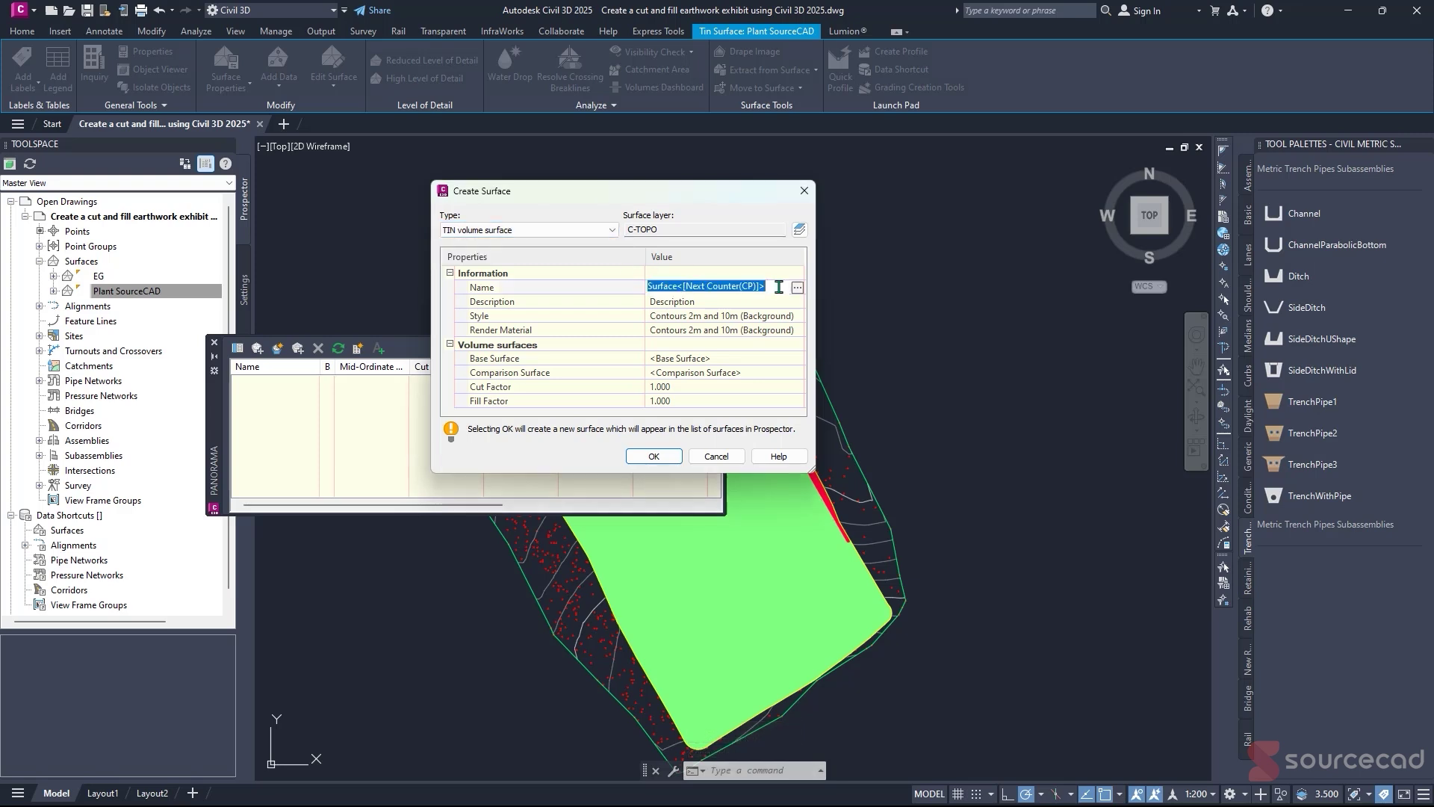
{"action": "type", "text": "SourceCAD V"}
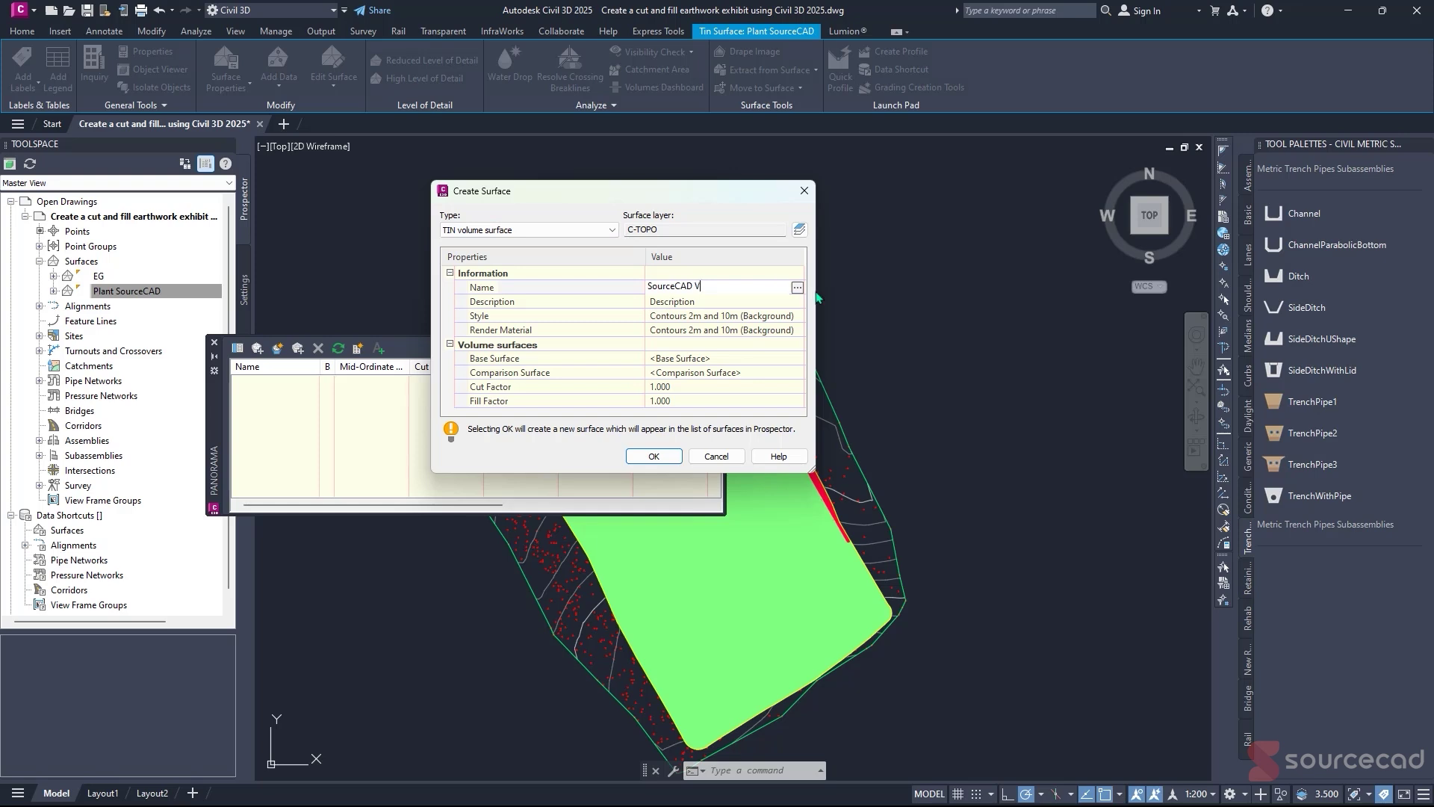
{"action": "key", "text": "Return"}
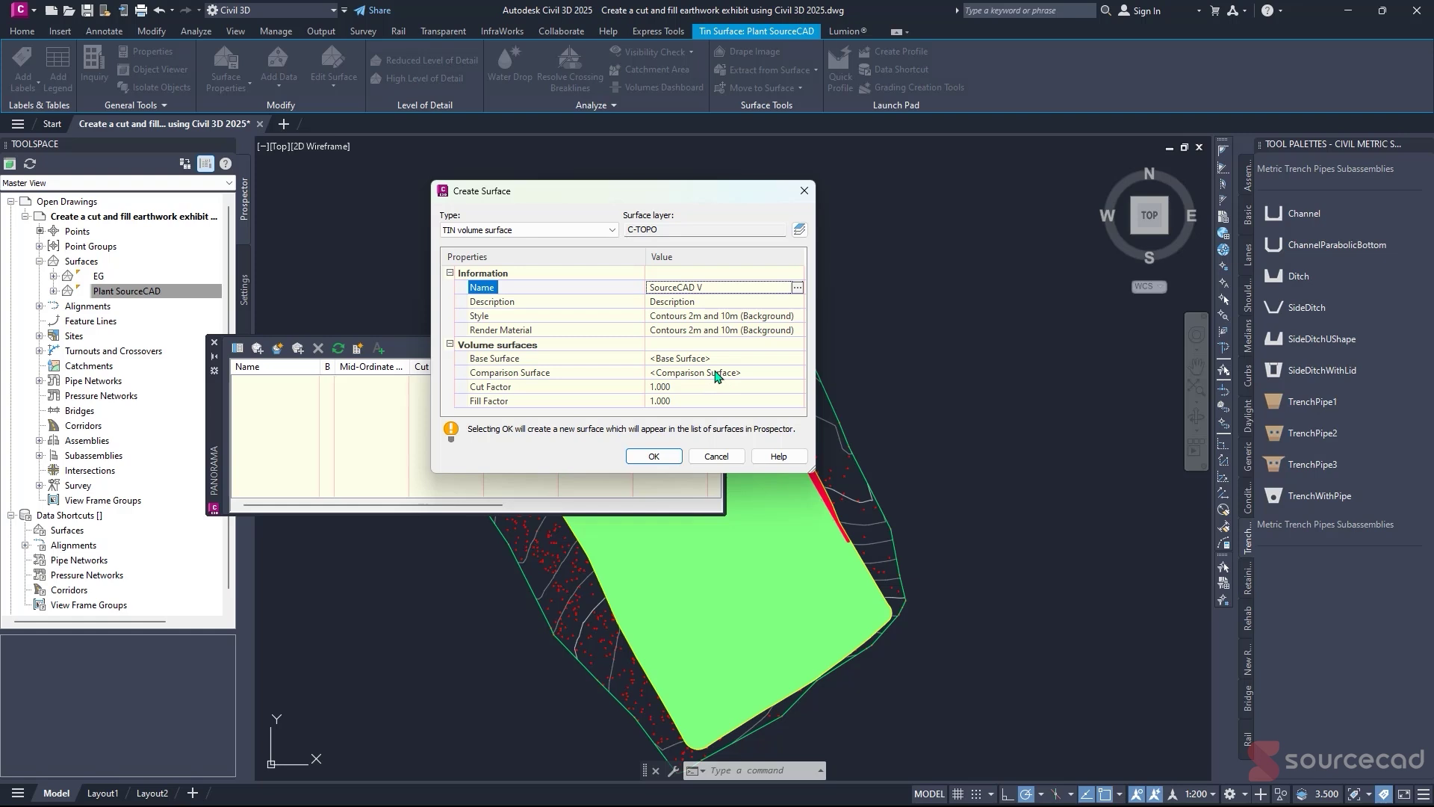
- Set EG as base and Plant SourceCAD as comparison surface, and create the volume surface
{"action": "left_click", "coordinate": [743, 360]}
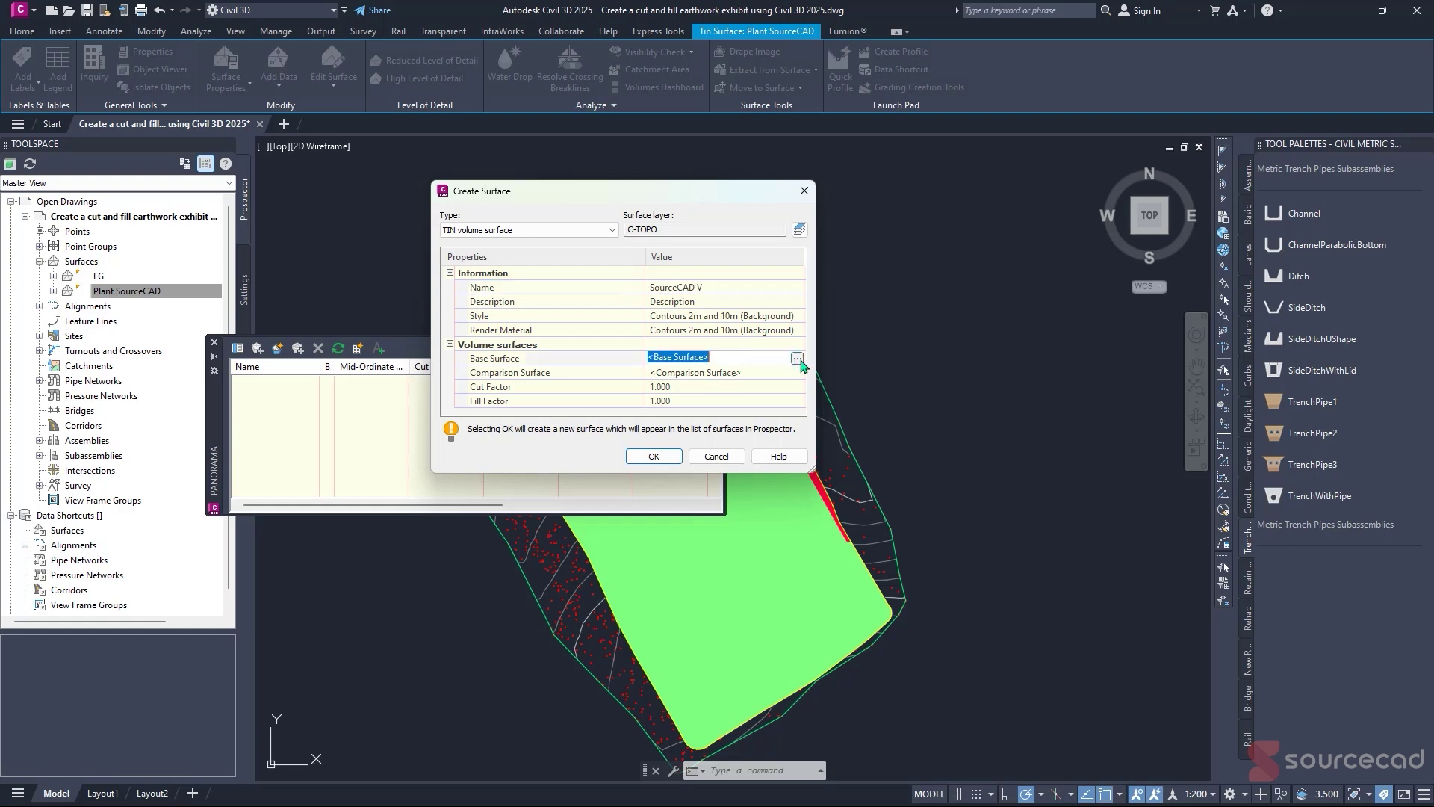
{"action": "left_click", "coordinate": [798, 359]}
{"action": "left_click", "coordinate": [723, 497]}
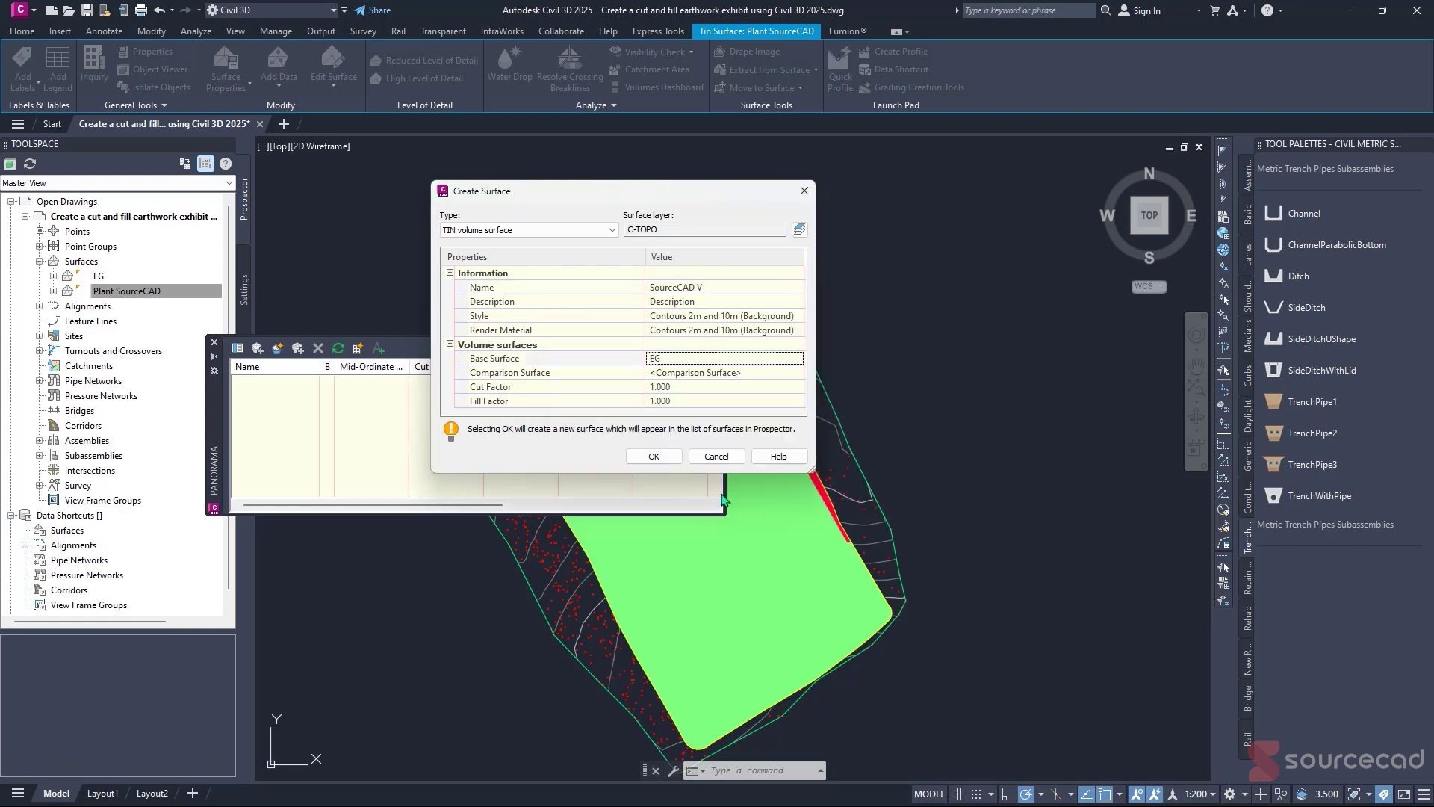
{"action": "left_click", "coordinate": [747, 373]}
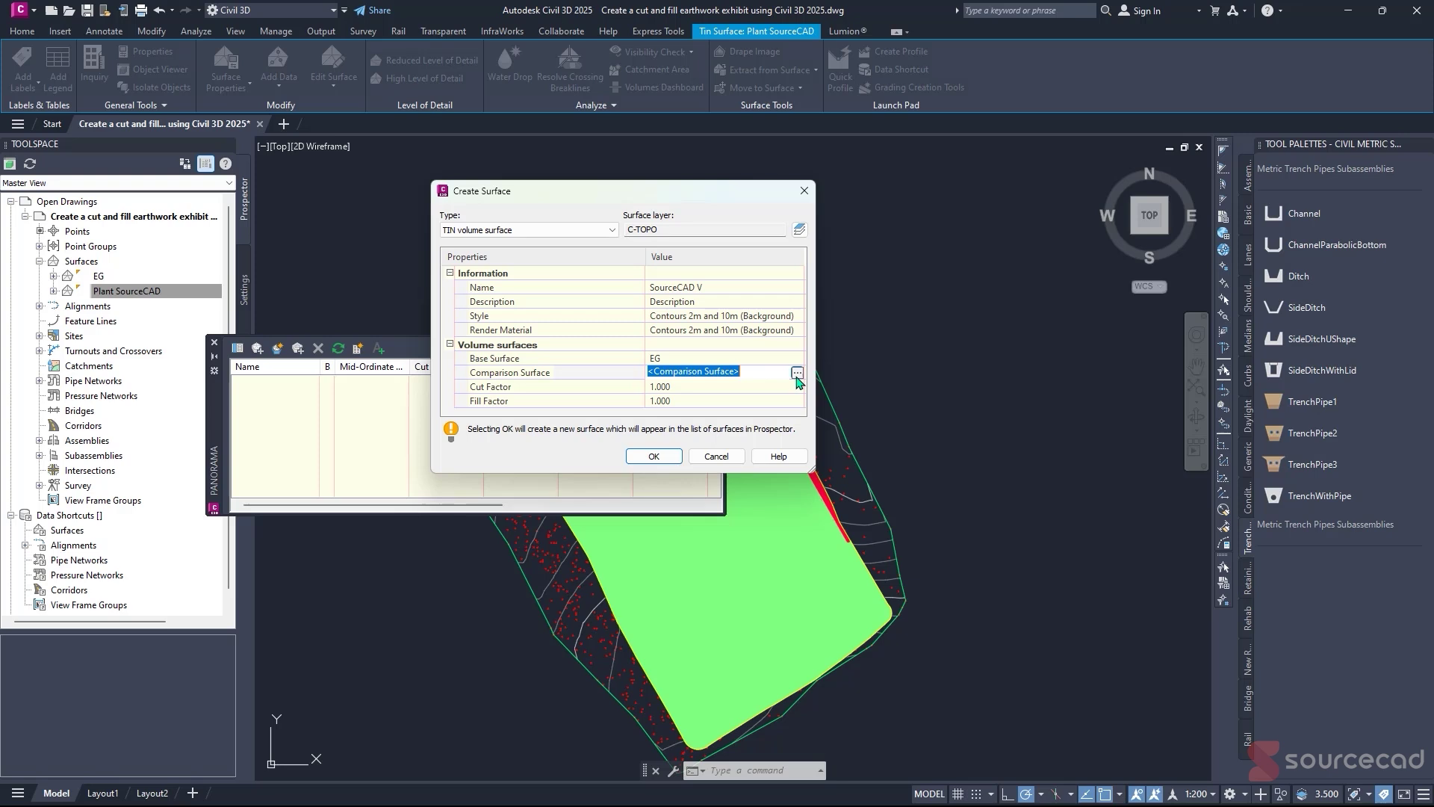
{"action": "left_click", "coordinate": [797, 373]}
{"action": "left_click", "coordinate": [598, 365]}
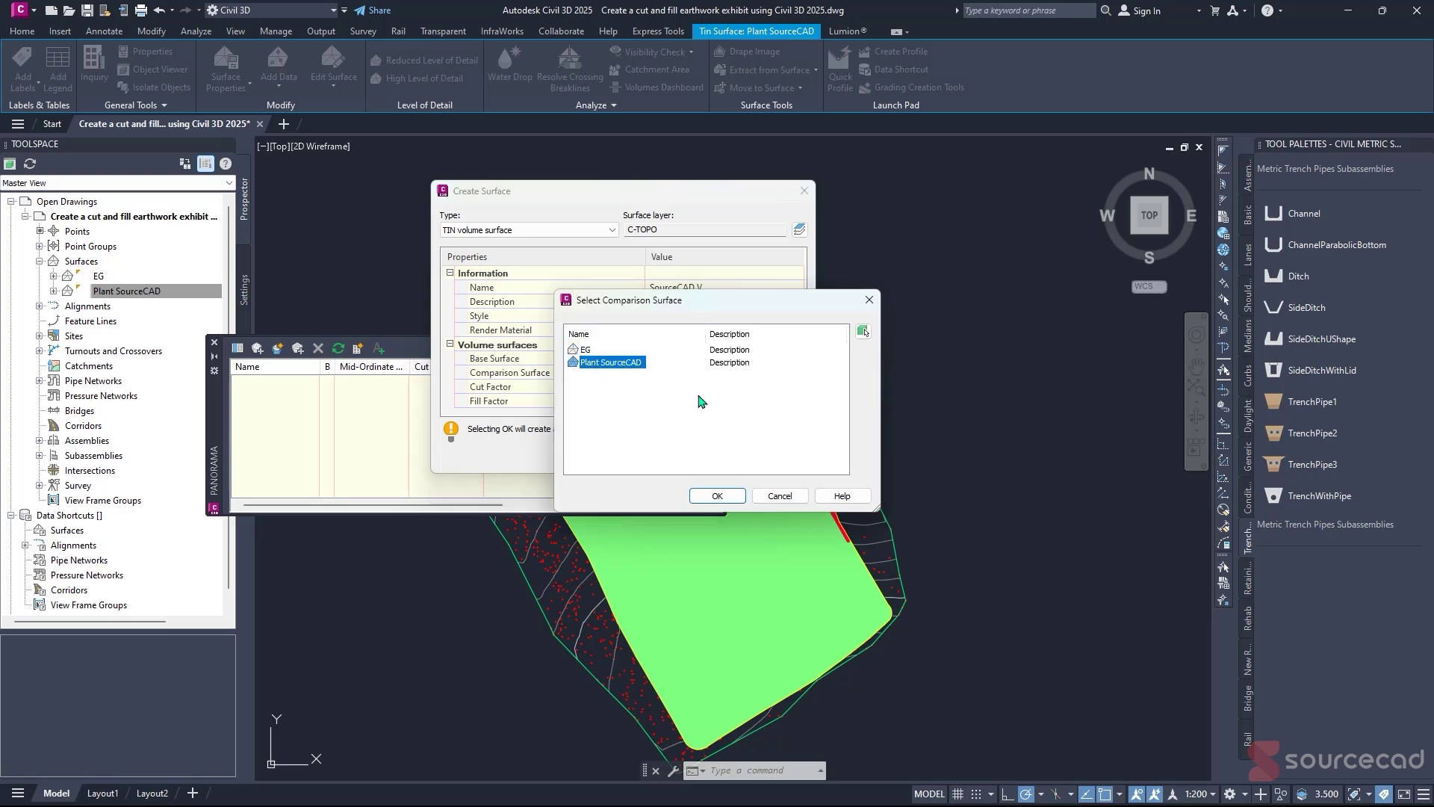
{"action": "left_click", "coordinate": [715, 496]}
{"action": "left_click", "coordinate": [653, 456]}
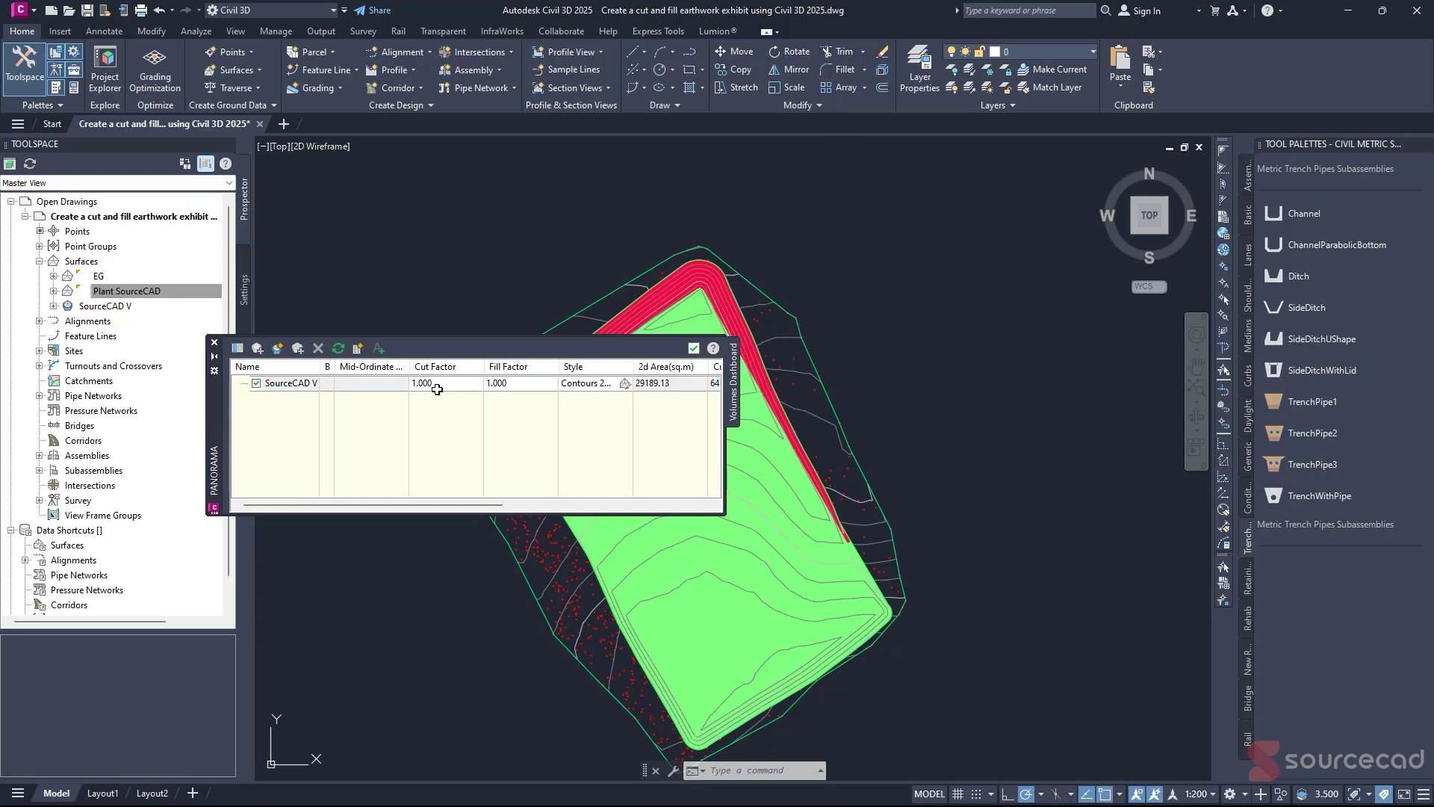
- Scroll the dashboard to show cut 64713.77, fill 86461.80 and net 21748.04 m³ fill
{"action": "left_click_drag", "start_coordinate": [408, 505], "coordinate": [614, 504]}
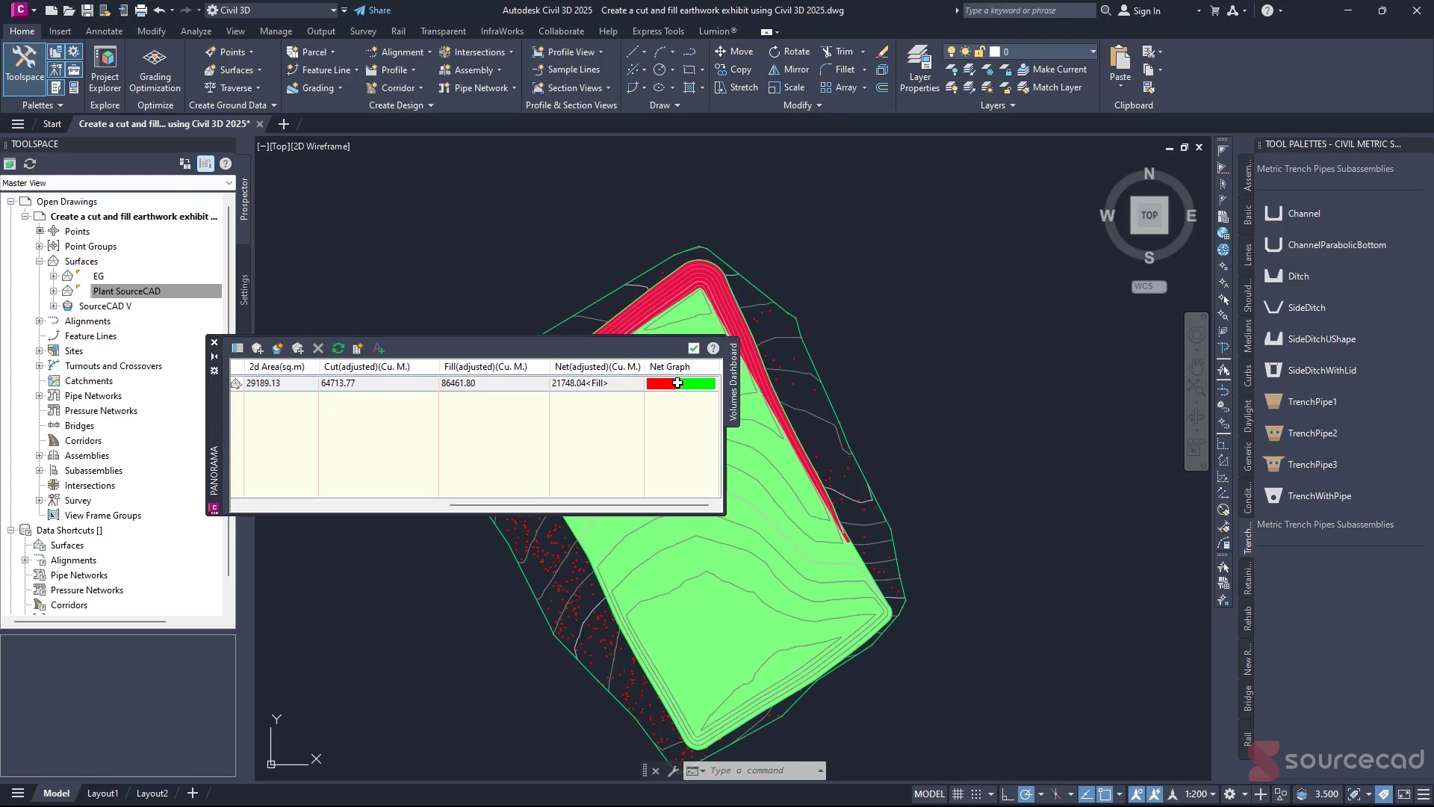
- Lower the Plant SourceCAD surface by 0.5 m with a Raise/Lower Surface edit
{"action": "left_click", "coordinate": [85, 288]}
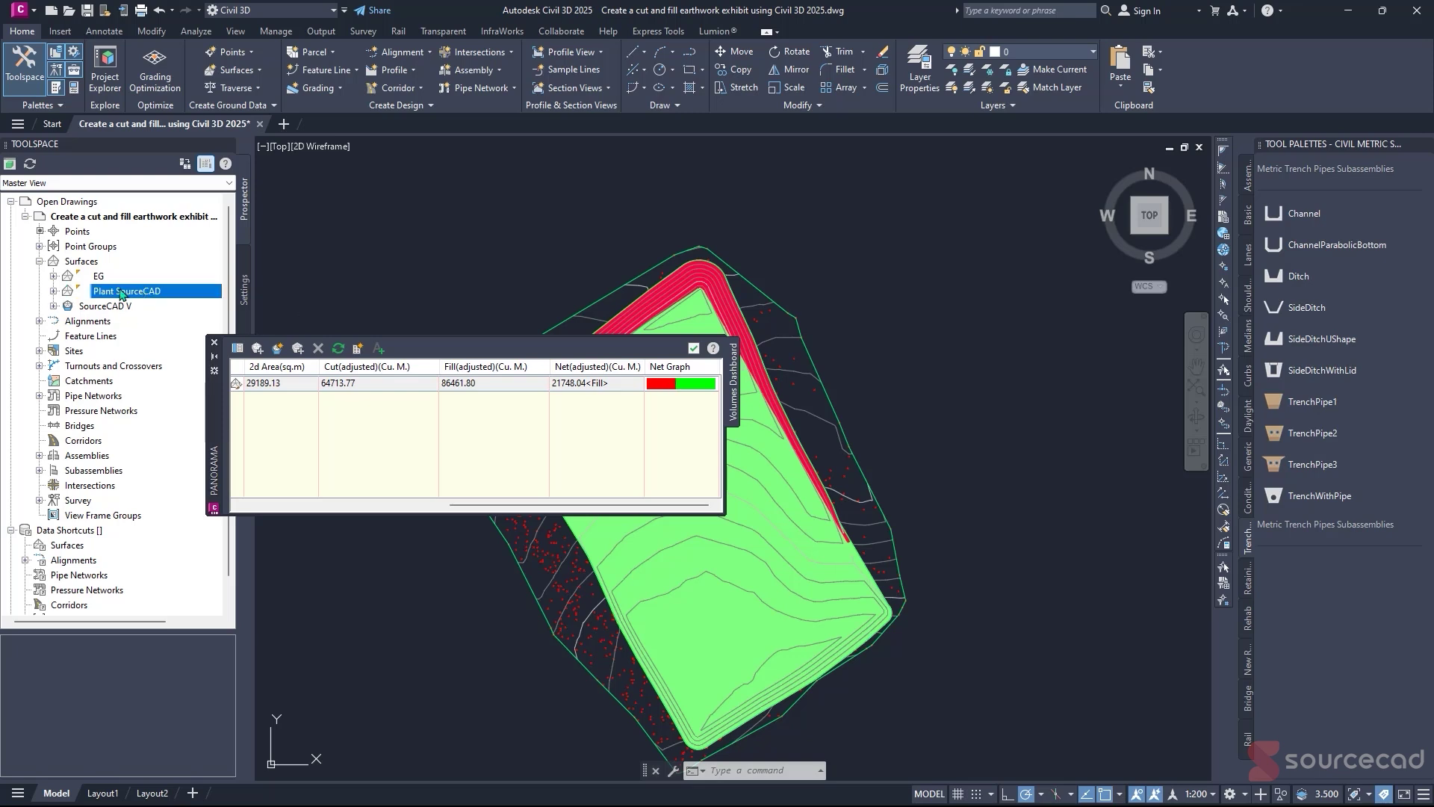
{"action": "left_click", "coordinate": [54, 290]}
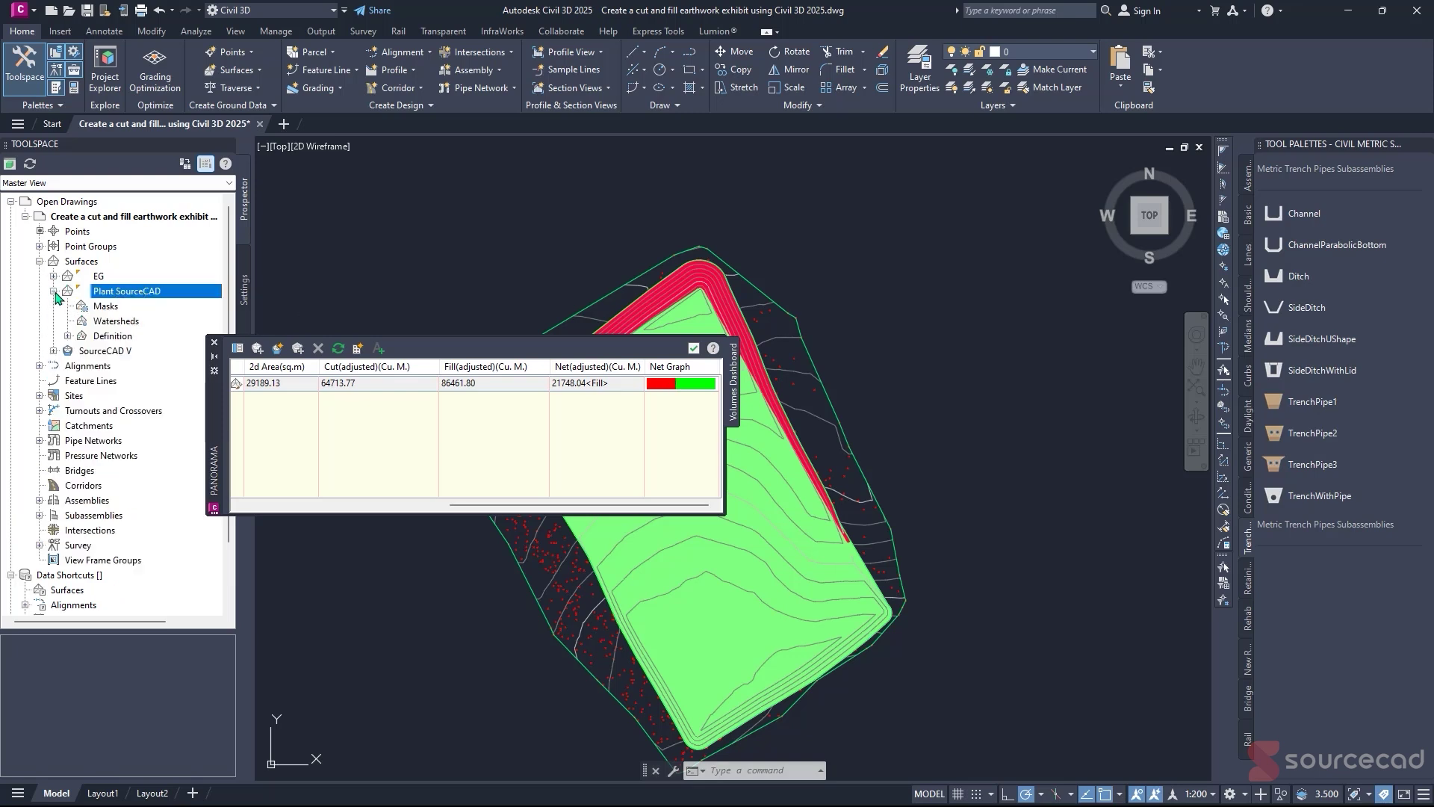
{"action": "left_click", "coordinate": [68, 336]}
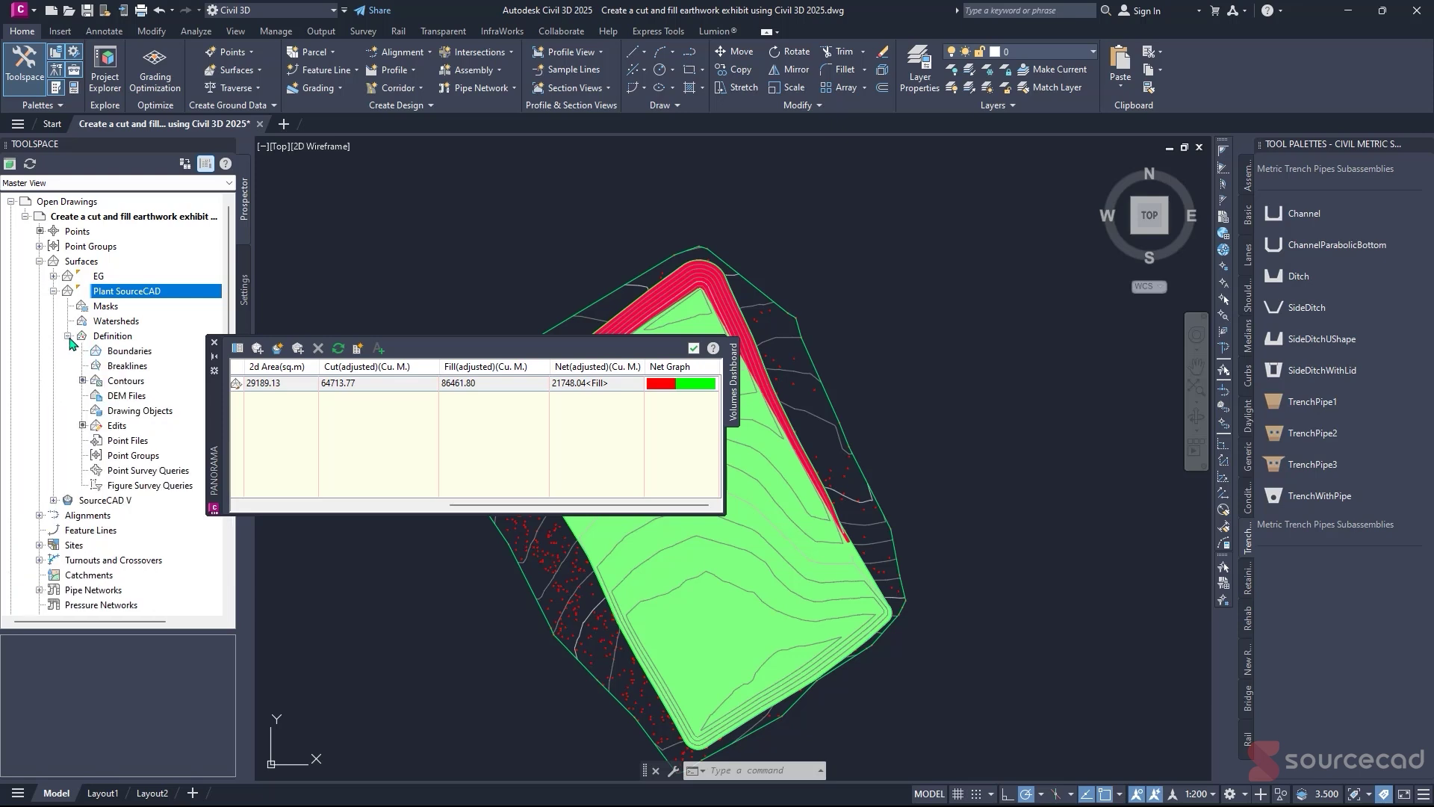
{"action": "left_click", "coordinate": [116, 426]}
{"action": "right_click", "coordinate": [118, 429]}
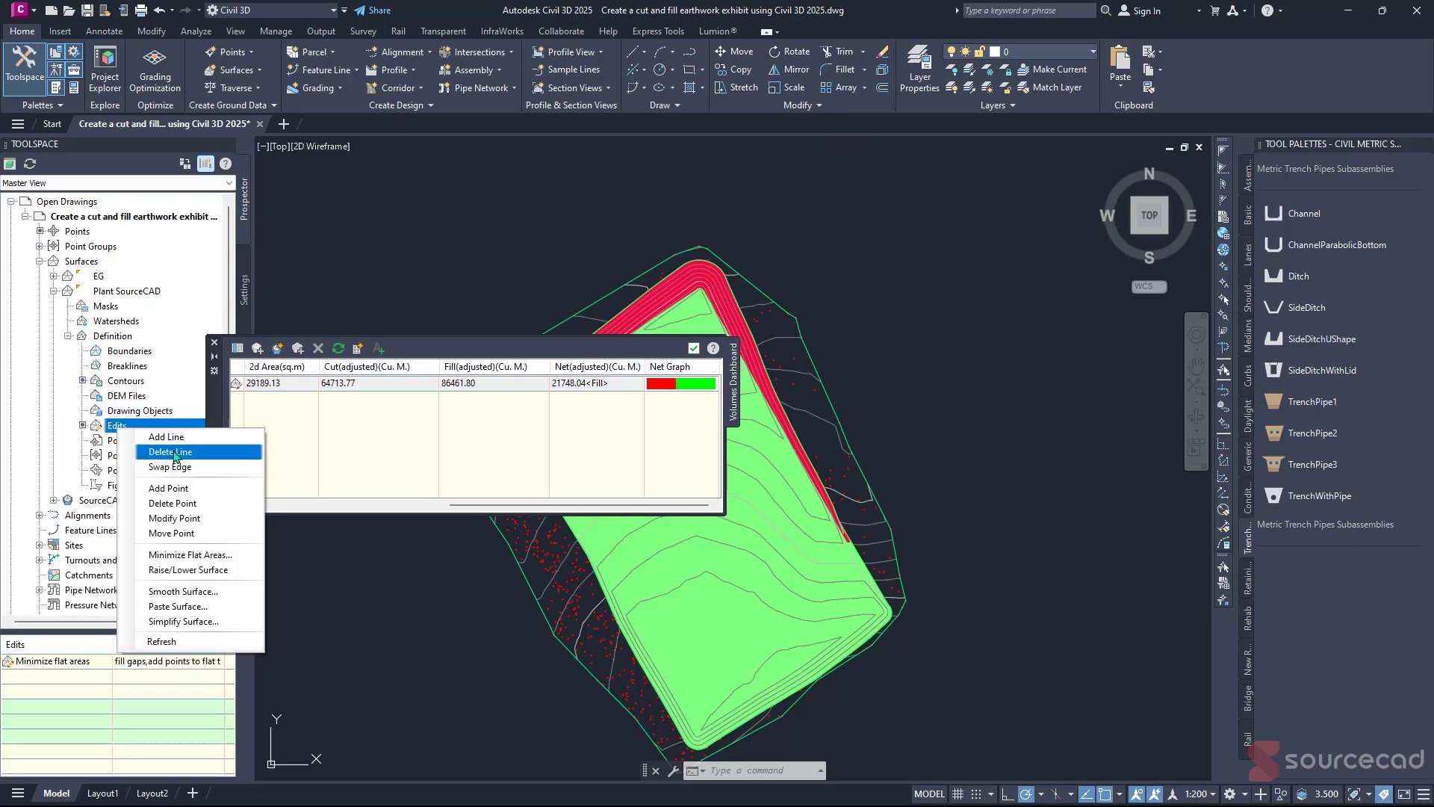
{"action": "left_click", "coordinate": [230, 576]}
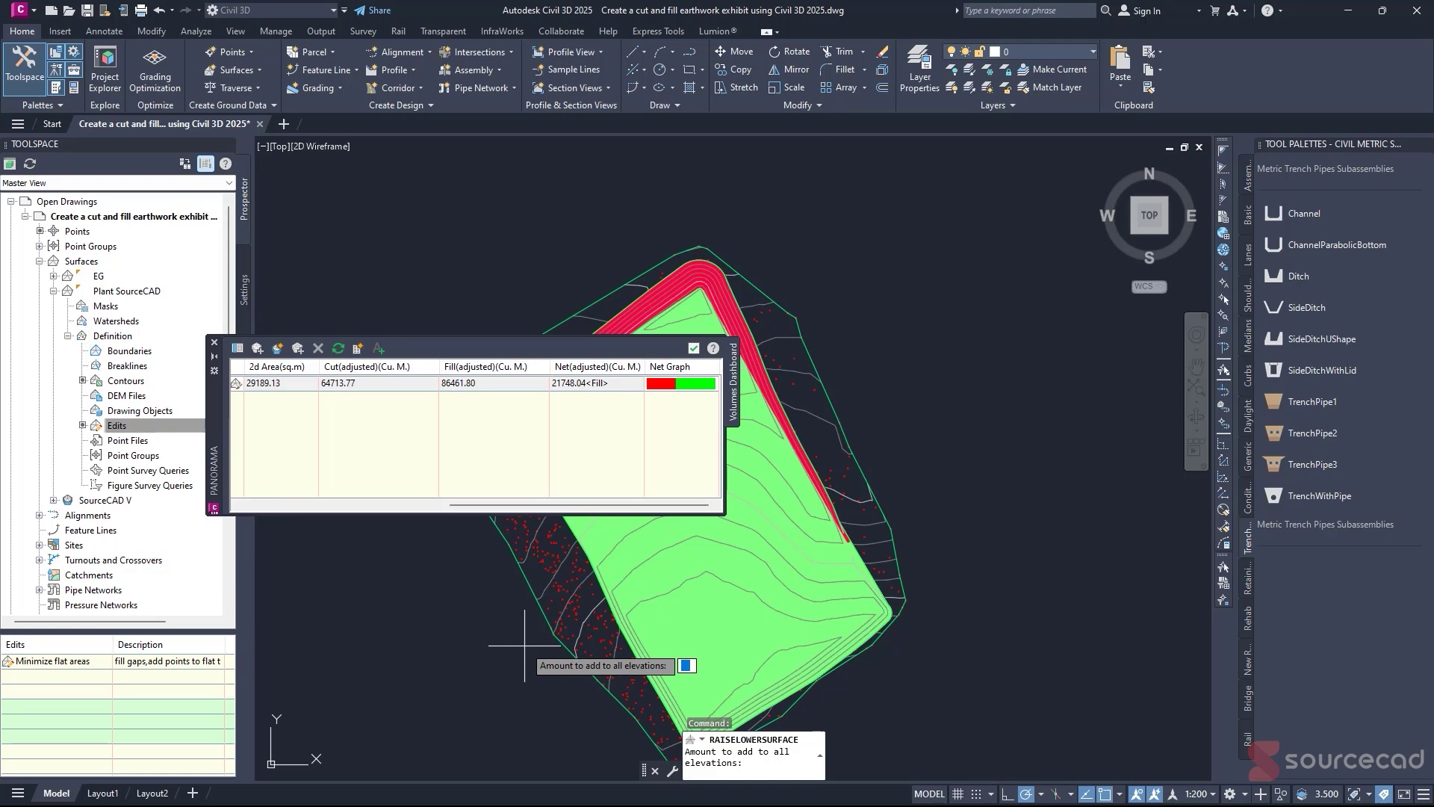
{"action": "type", "text": "-0.5"}
{"action": "key", "text": "Return"}
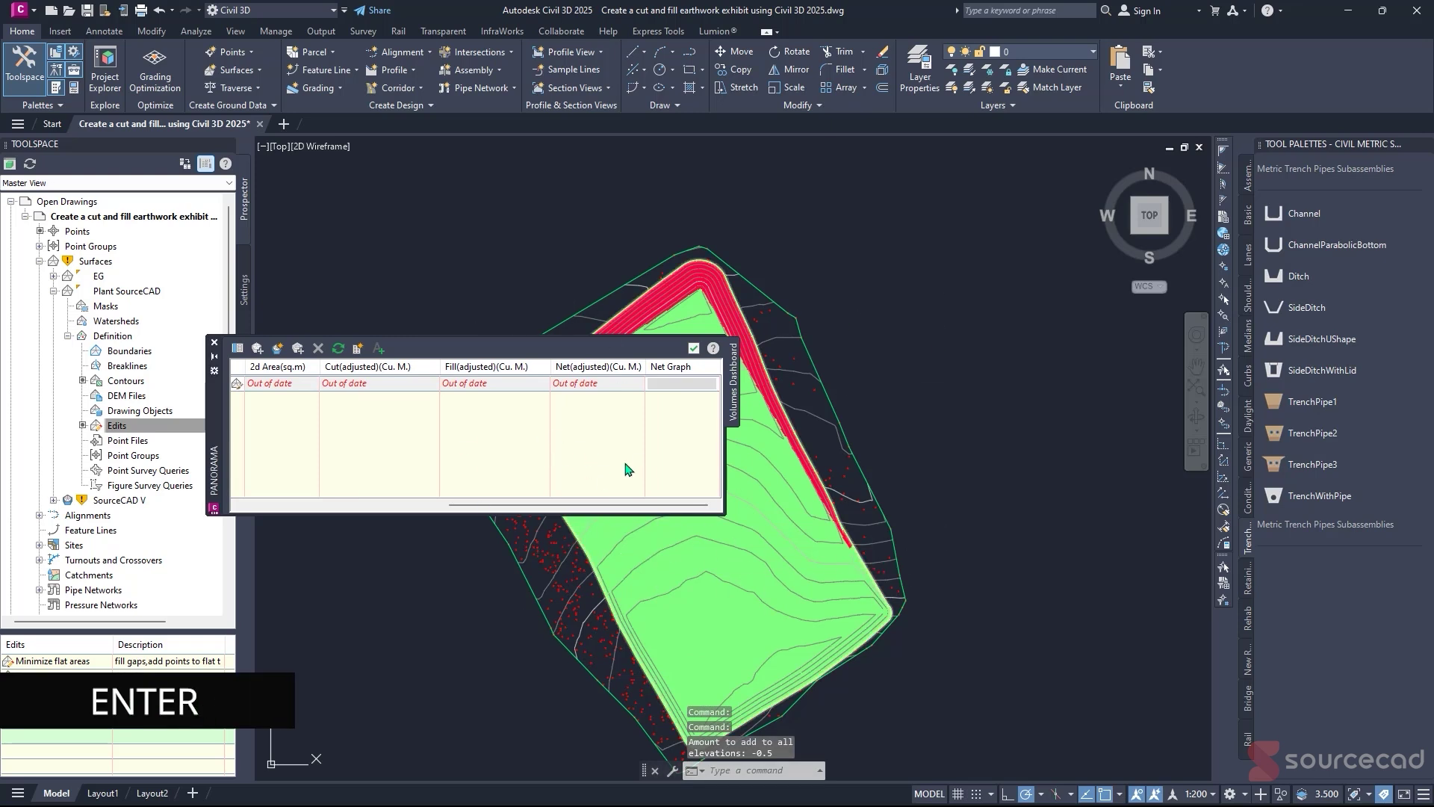
- Rebuild out-of-date surfaces so the volumes net 7153.47 m³ fill
{"action": "left_click", "coordinate": [93, 263]}
{"action": "right_click", "coordinate": [94, 265]}
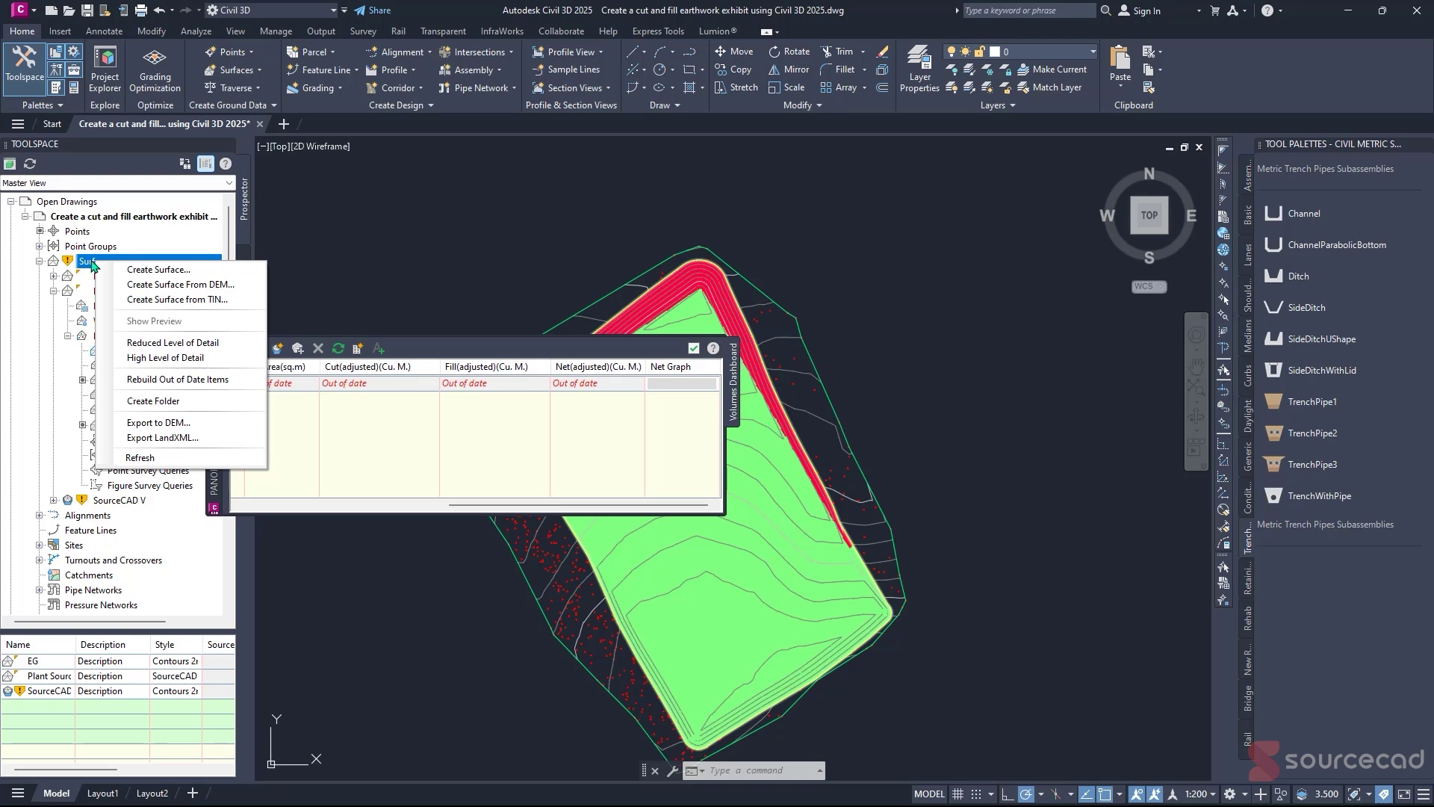
{"action": "left_click", "coordinate": [216, 379]}
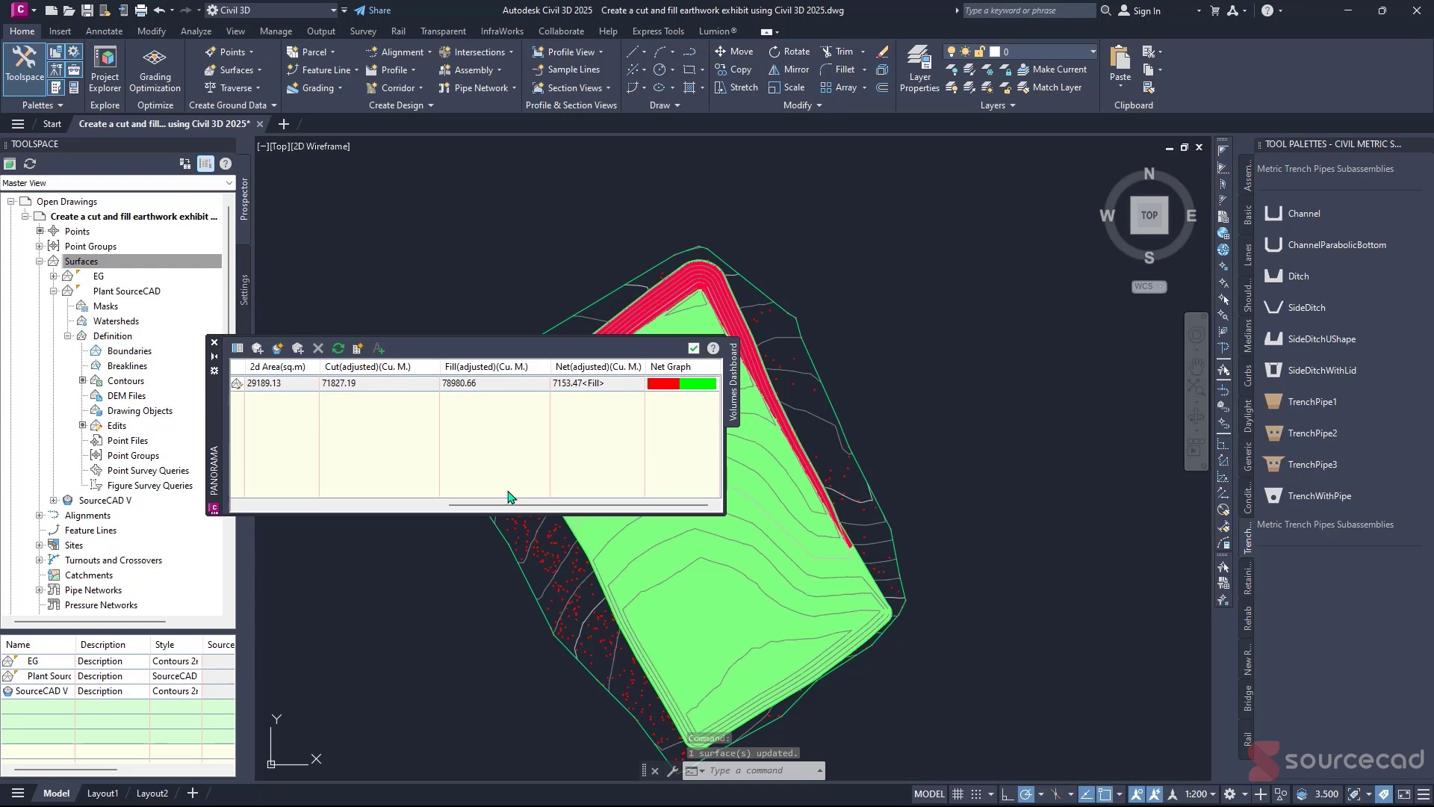
{"action": "left_click_drag", "start_coordinate": [515, 505], "coordinate": [309, 505]}
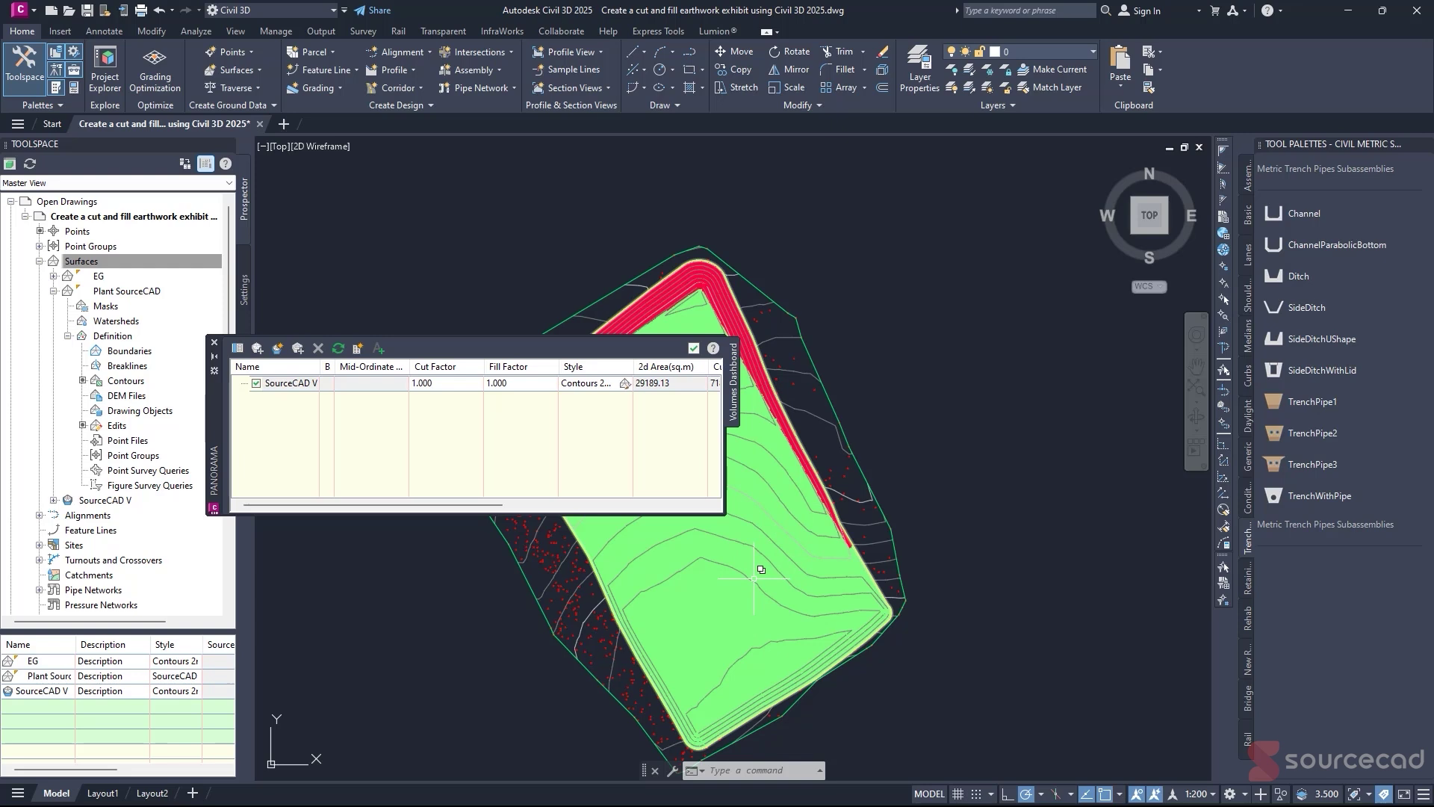
- Close the Volumes Dashboard and start a new Spot Elevation surface label style
{"action": "left_click", "coordinate": [694, 350]}
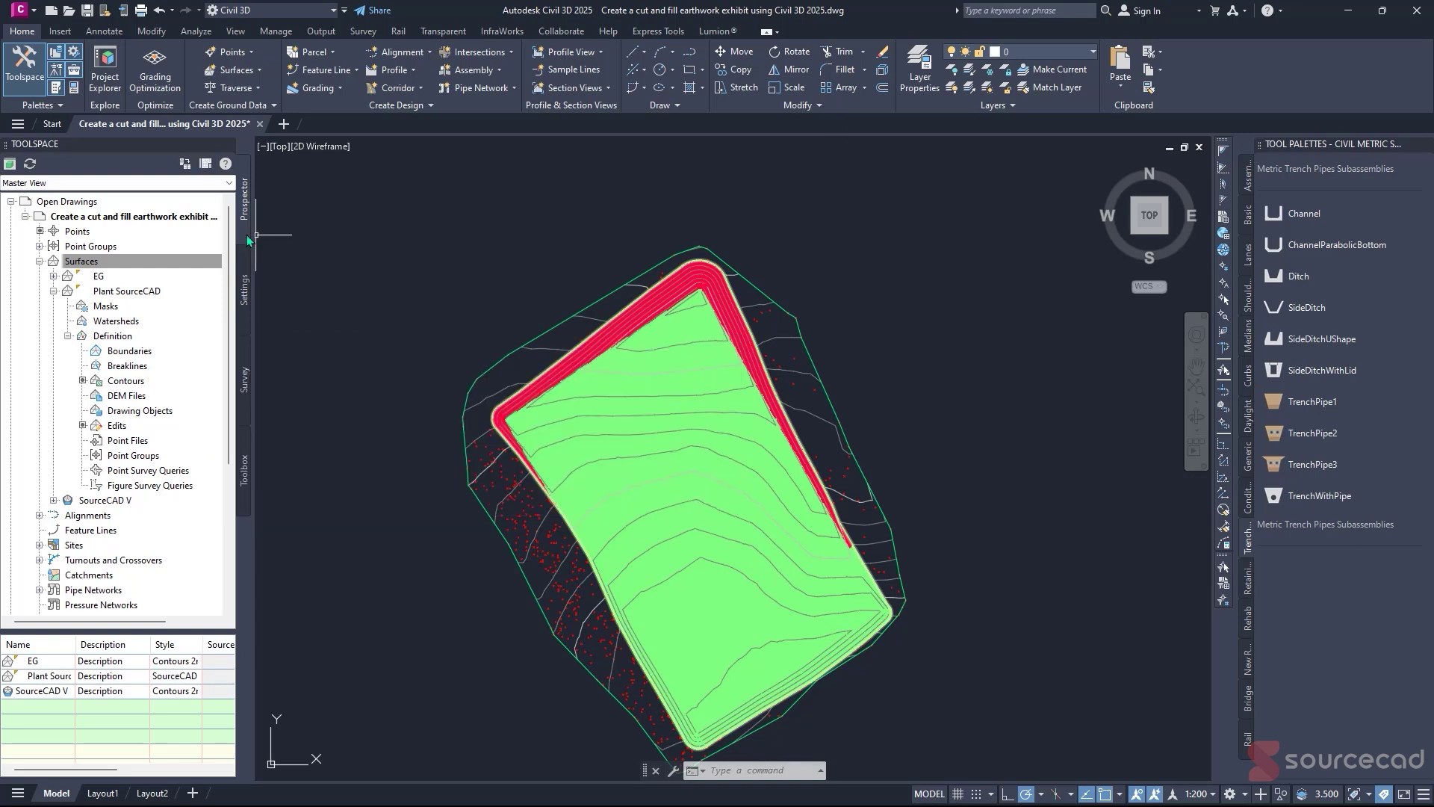
{"action": "left_click", "coordinate": [243, 292]}
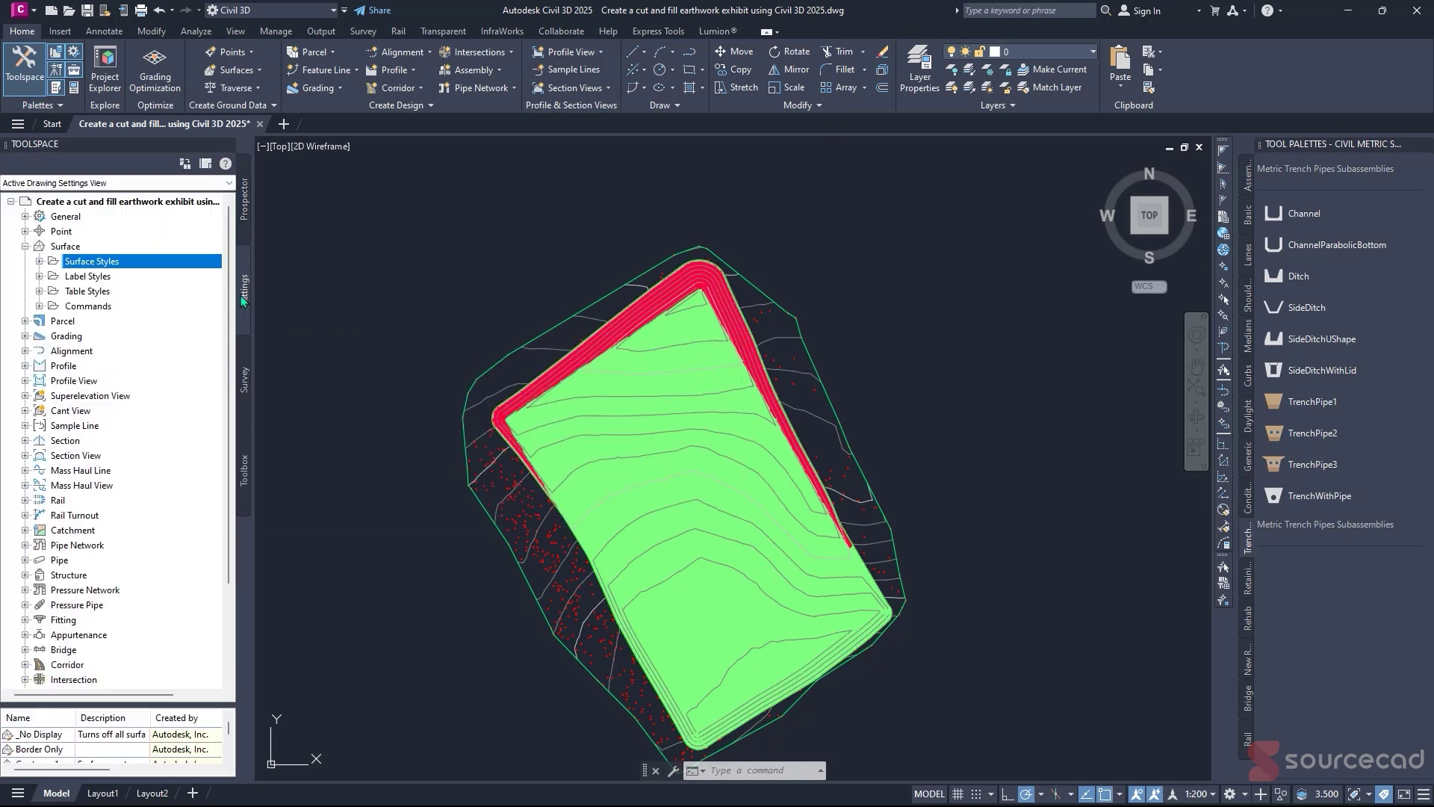
{"action": "left_click", "coordinate": [40, 276]}
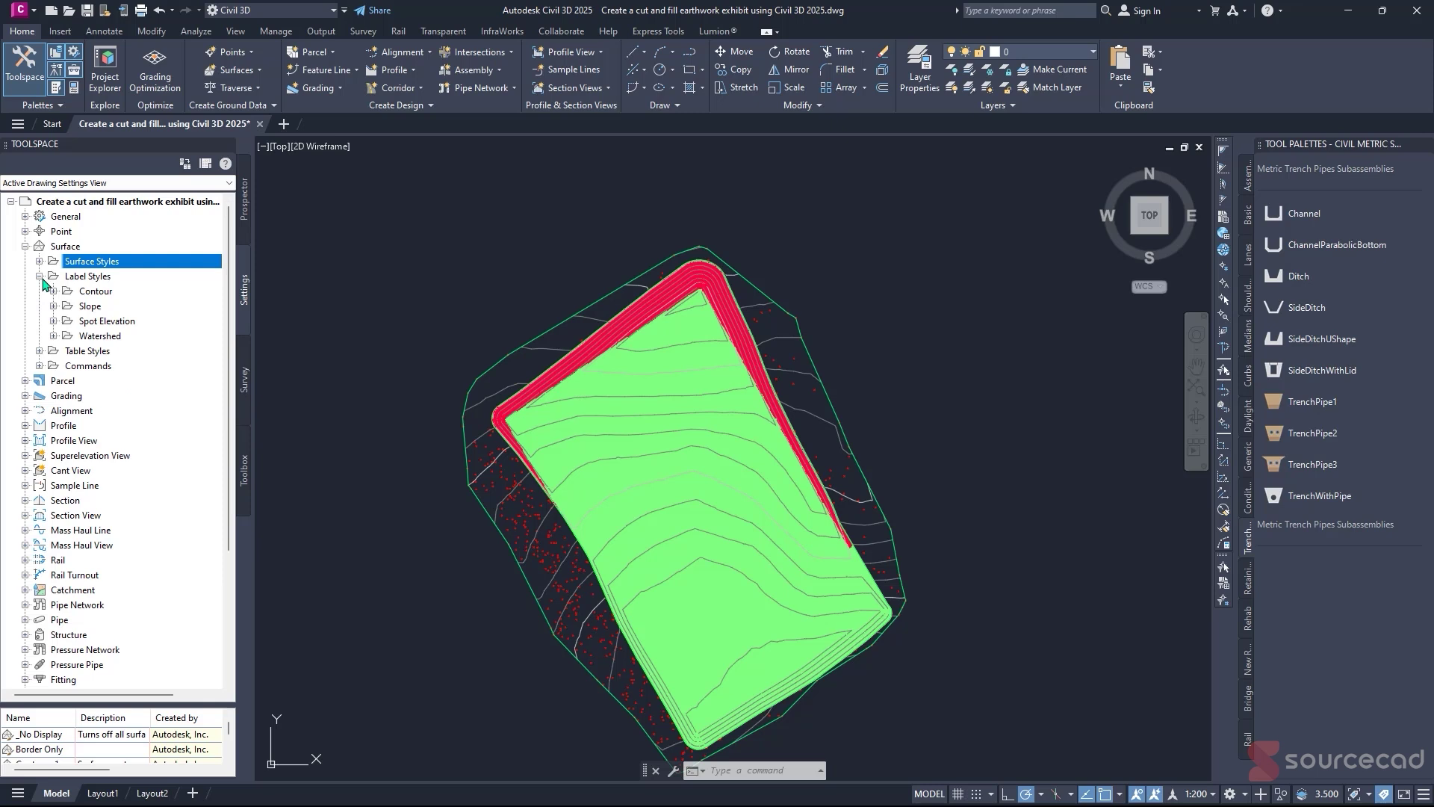
{"action": "left_click", "coordinate": [93, 322]}
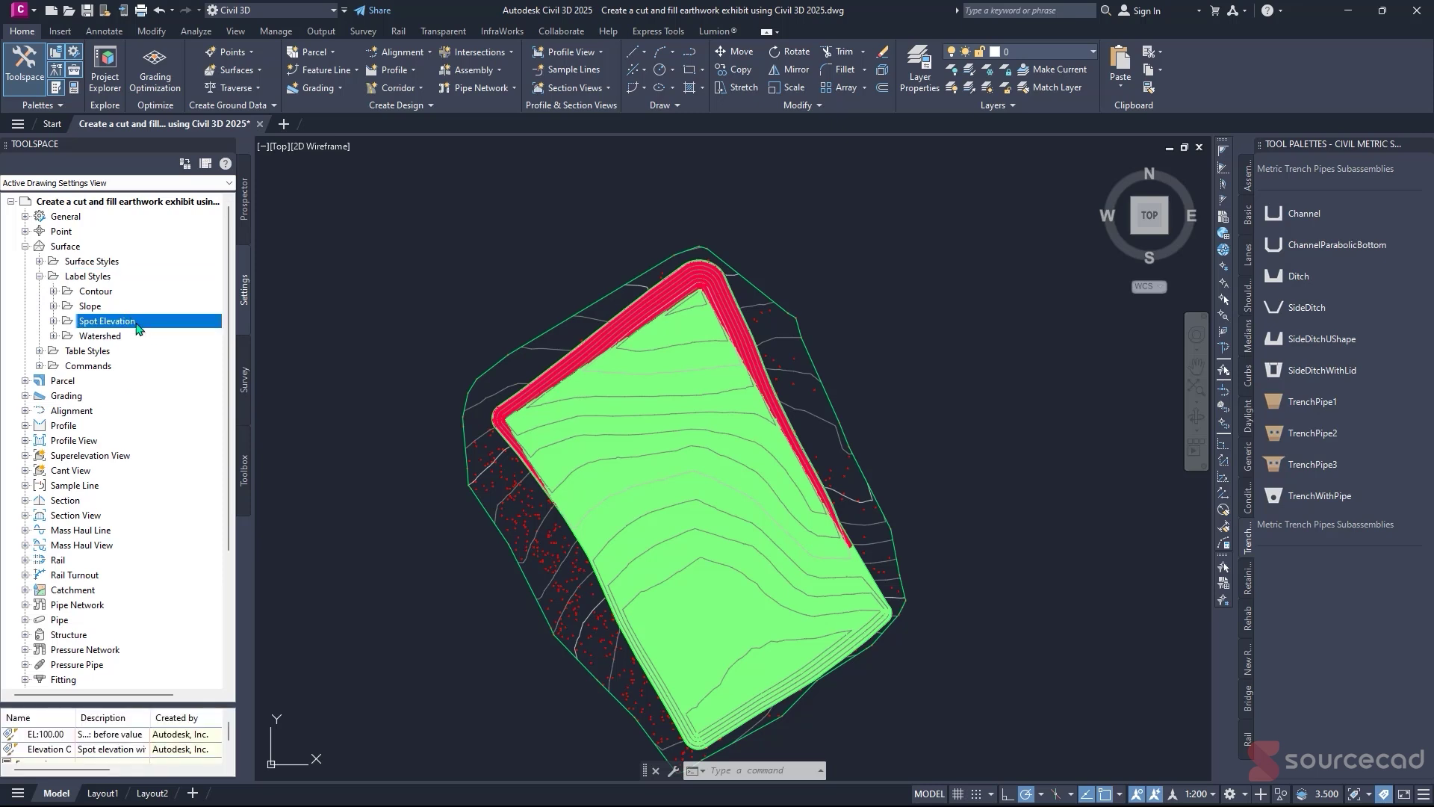
{"action": "right_click", "coordinate": [138, 328]}
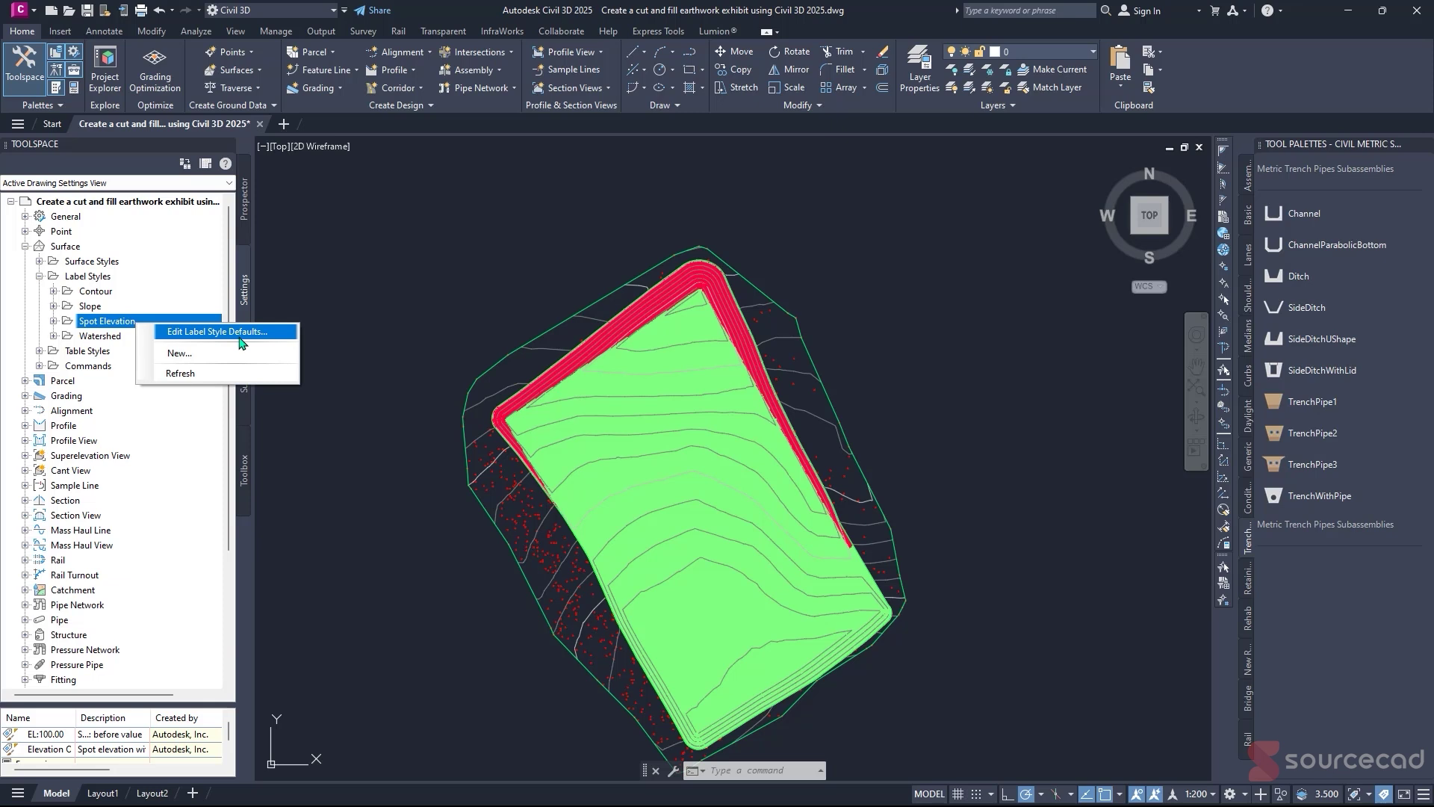
{"action": "left_click", "coordinate": [213, 353]}
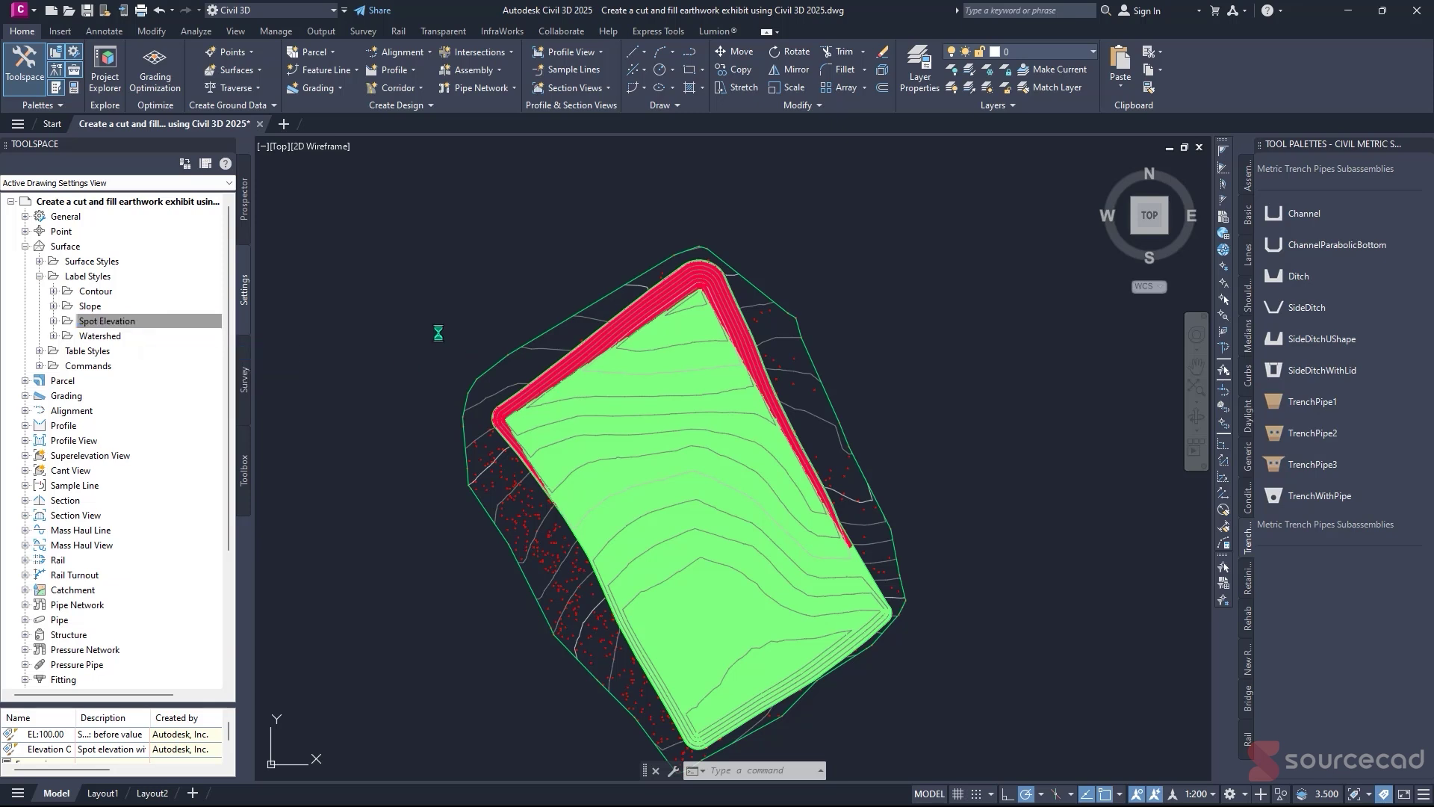
- Name the new spot elevation label style 'SourceCAD SE'
{"action": "double_click", "coordinate": [593, 213]}
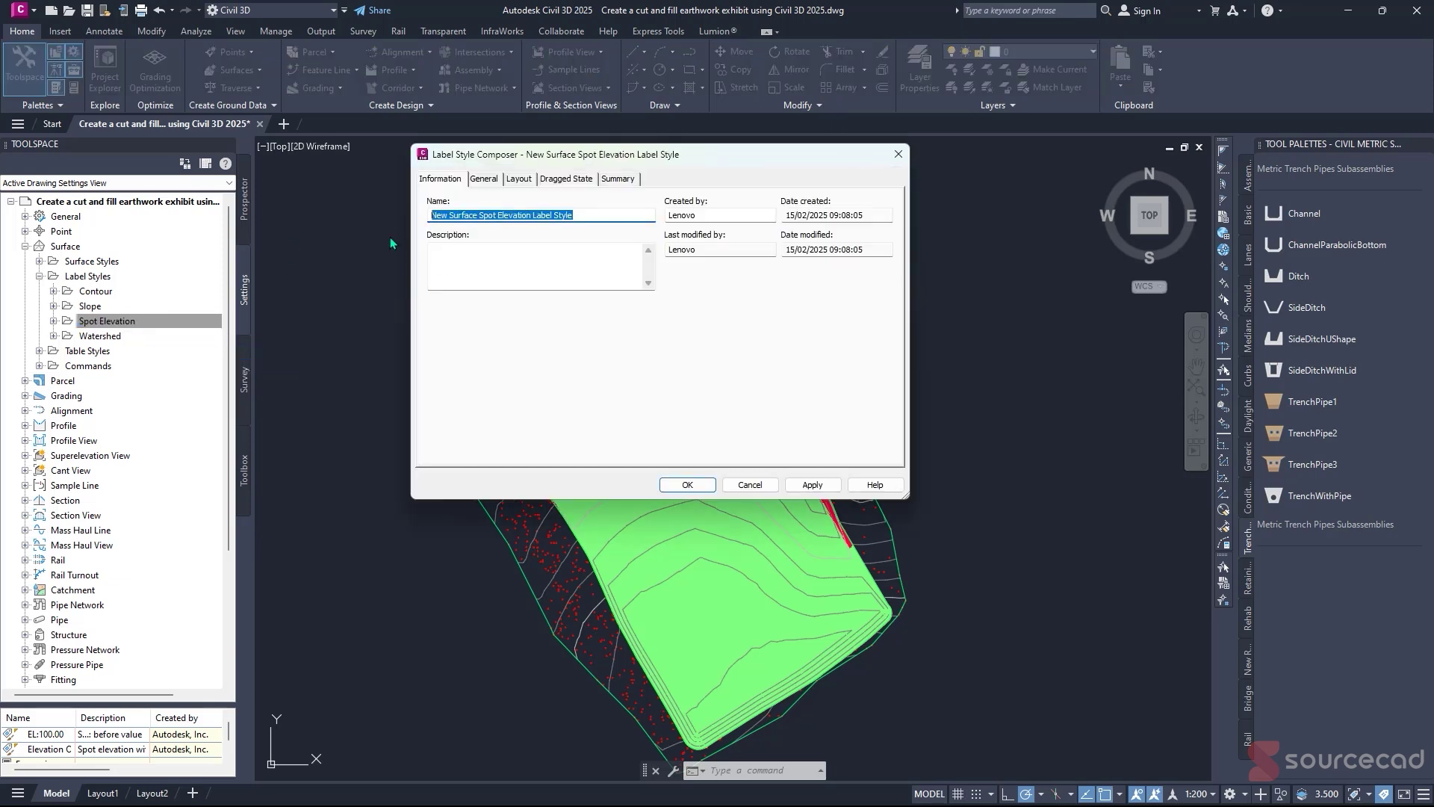
{"action": "type", "text": "SourceCAD "}
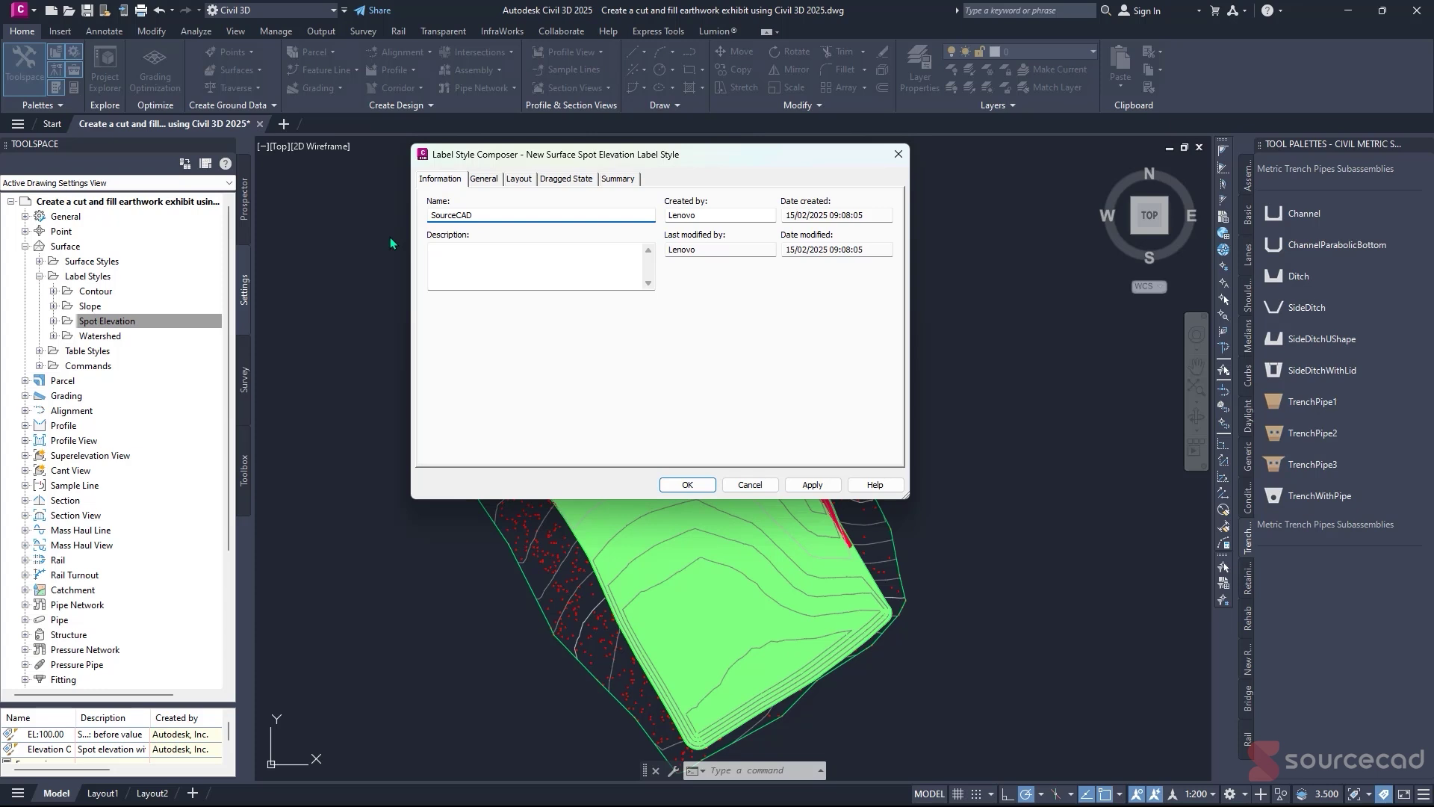
{"action": "type", "text": "SE"}
{"action": "left_click", "coordinate": [519, 180]}
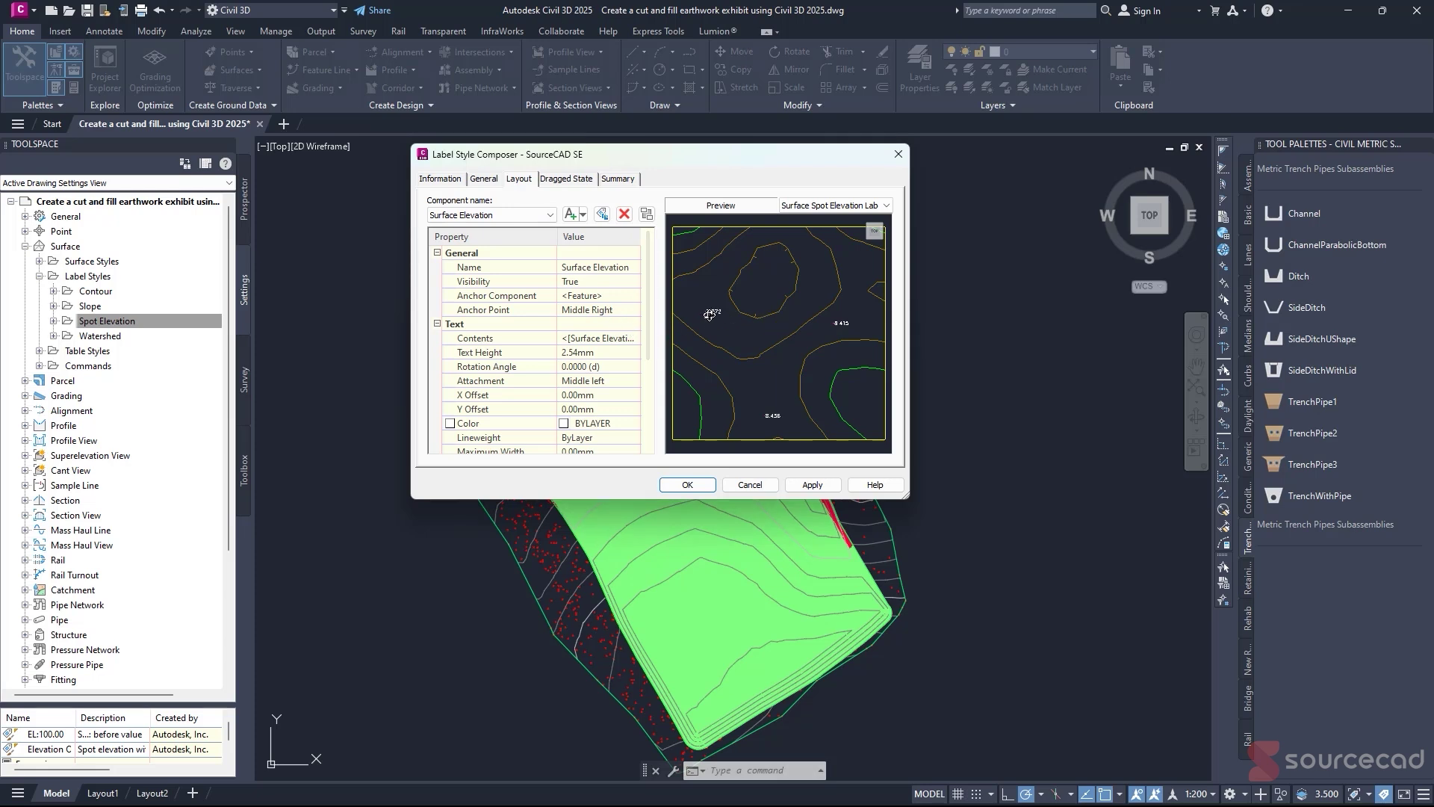
{"action": "scroll", "coordinate": [709, 314], "scroll_direction": "up", "scroll_amount": 5}
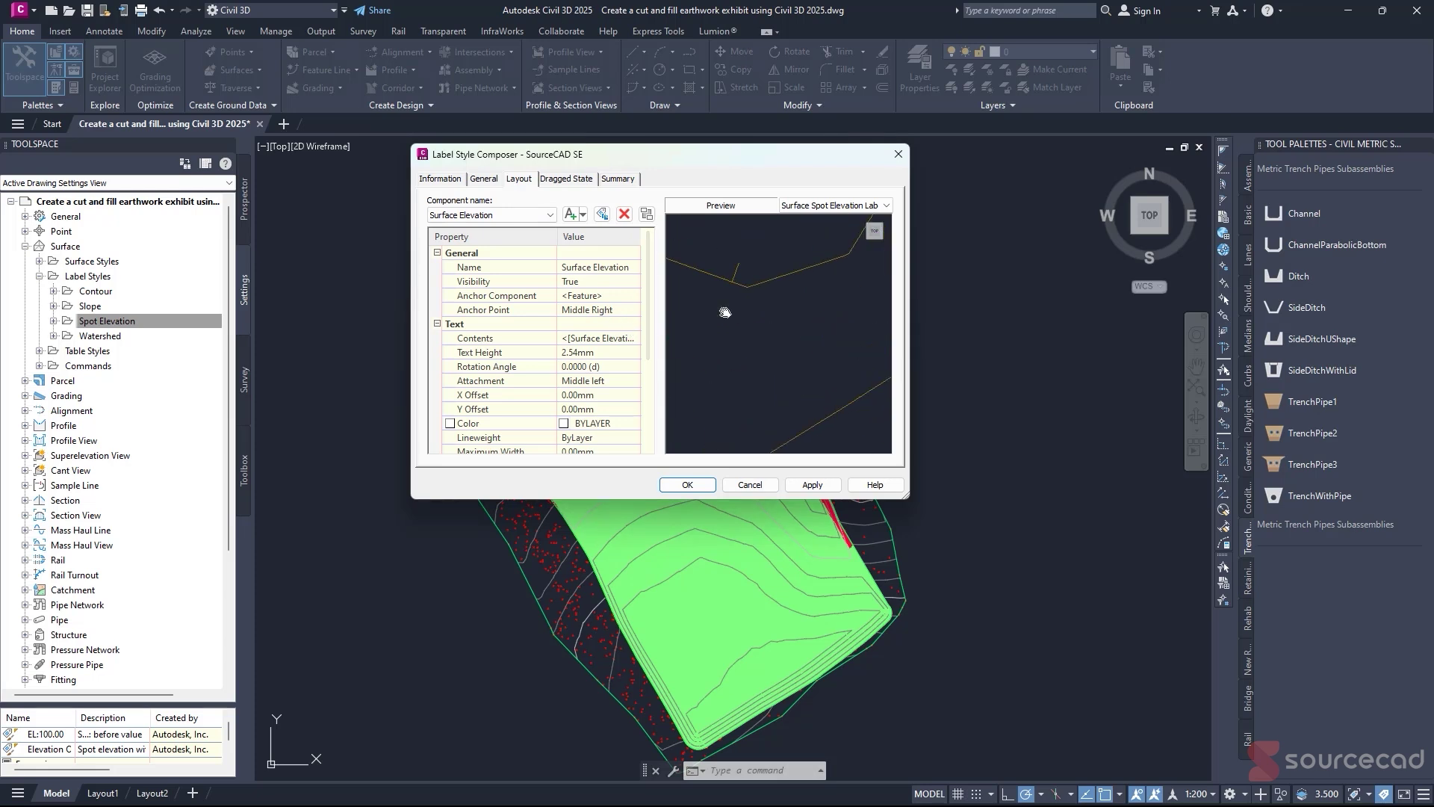
{"action": "left_click_drag", "start_coordinate": [725, 312], "coordinate": [866, 344]}
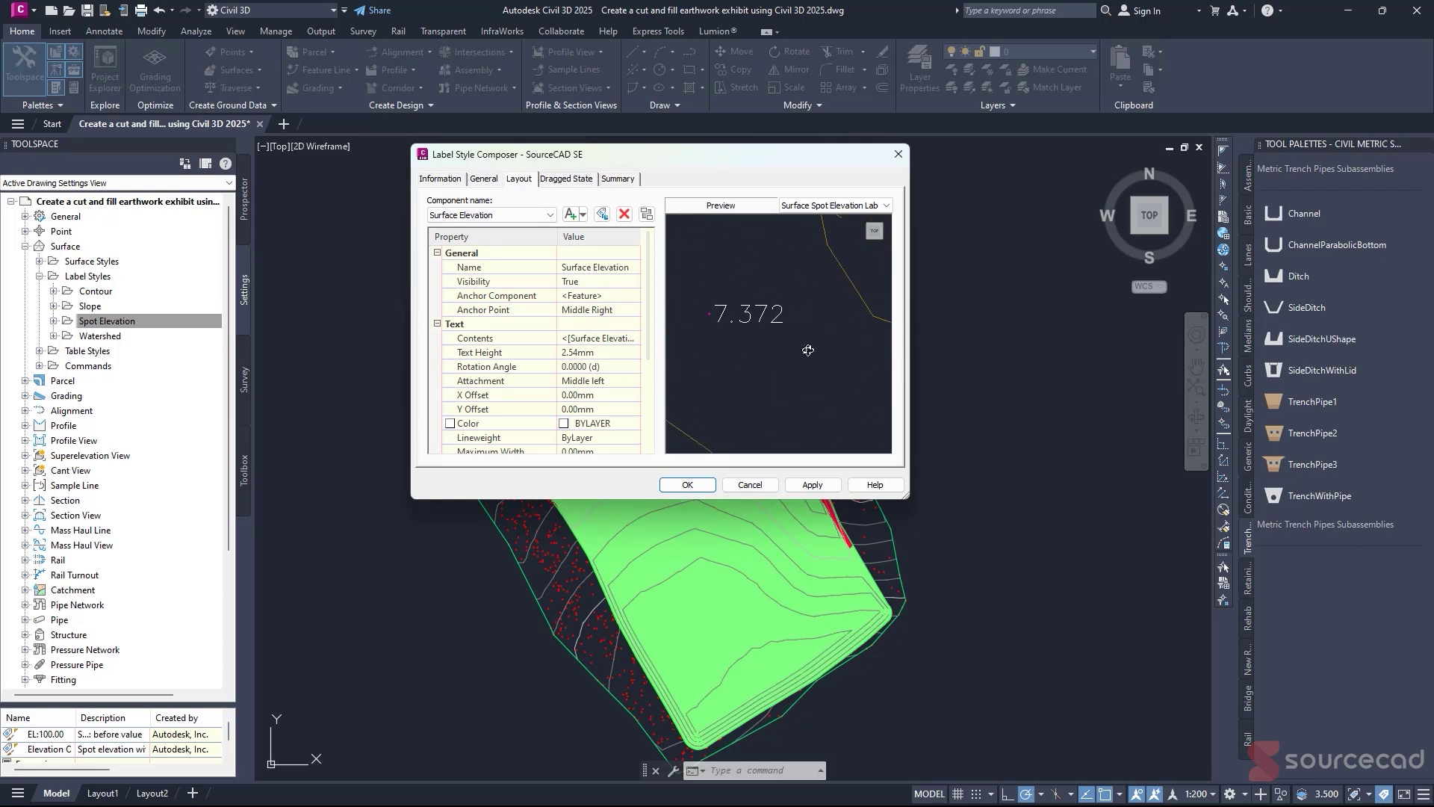
- Set the label text Anchor Point and Attachment to Middle Center, then edit its contents
{"action": "left_click", "coordinate": [609, 317]}
{"action": "left_click", "coordinate": [609, 316]}
{"action": "left_click", "coordinate": [600, 371]}
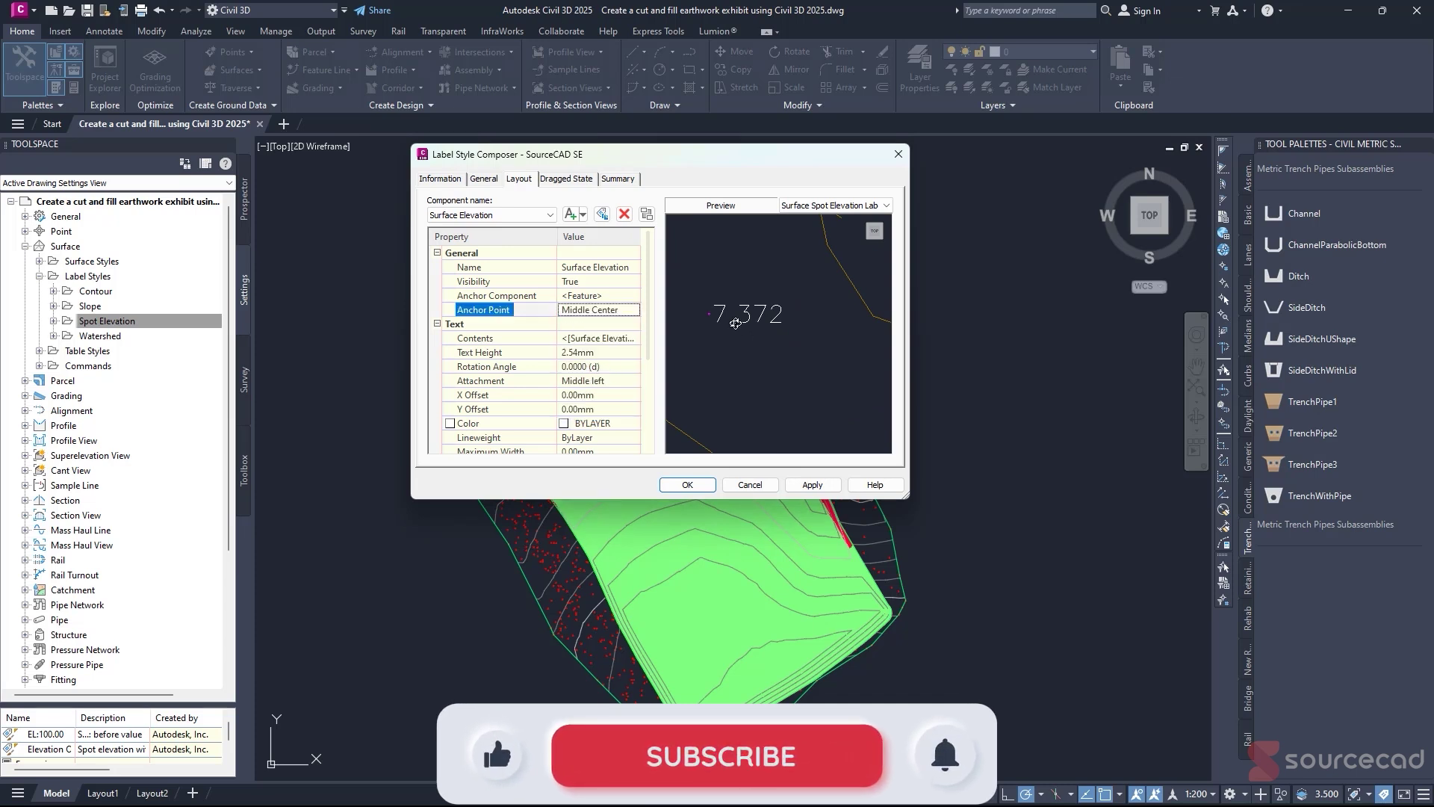
{"action": "left_click", "coordinate": [598, 380]}
{"action": "left_click", "coordinate": [635, 380]}
{"action": "left_click", "coordinate": [612, 446]}
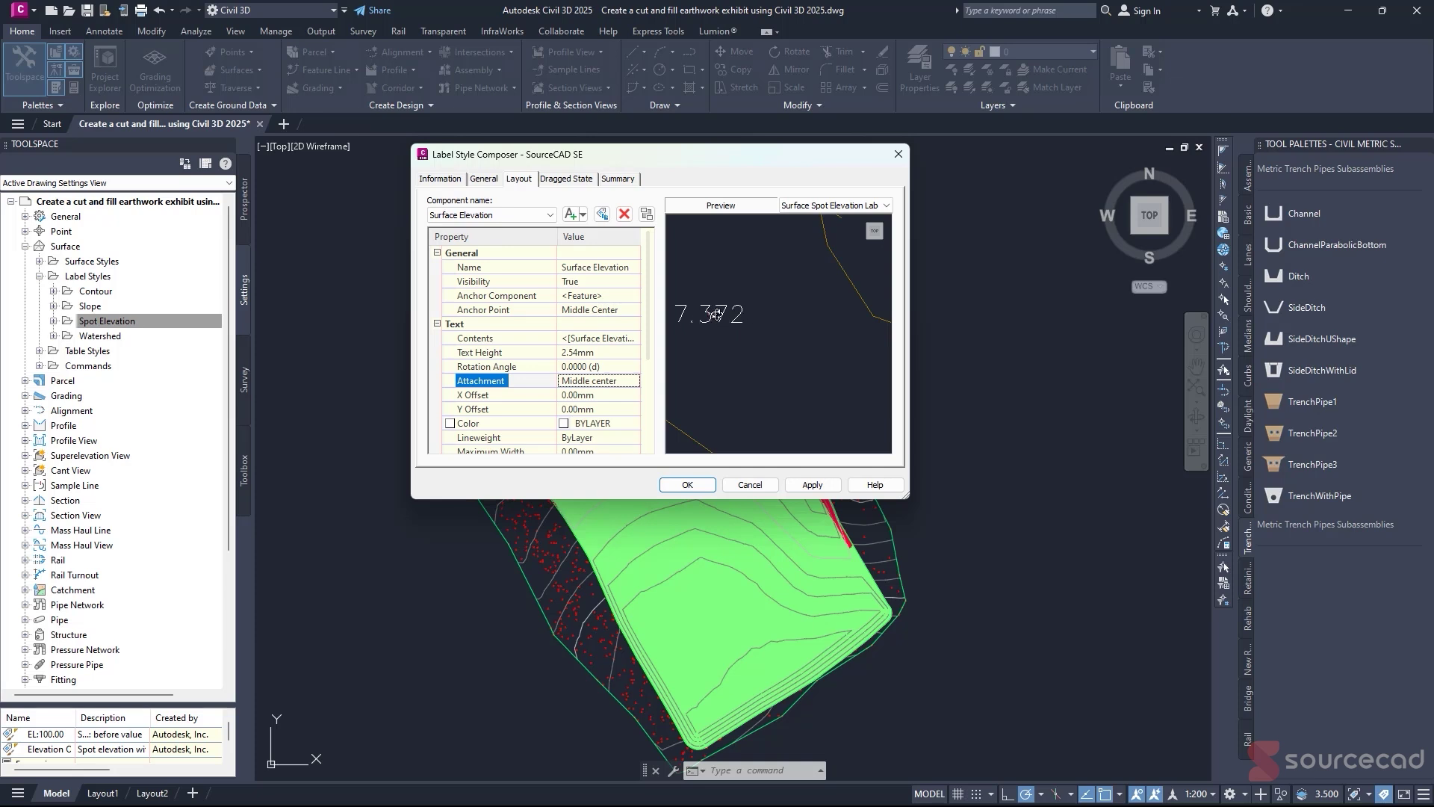
{"action": "left_click", "coordinate": [611, 339]}
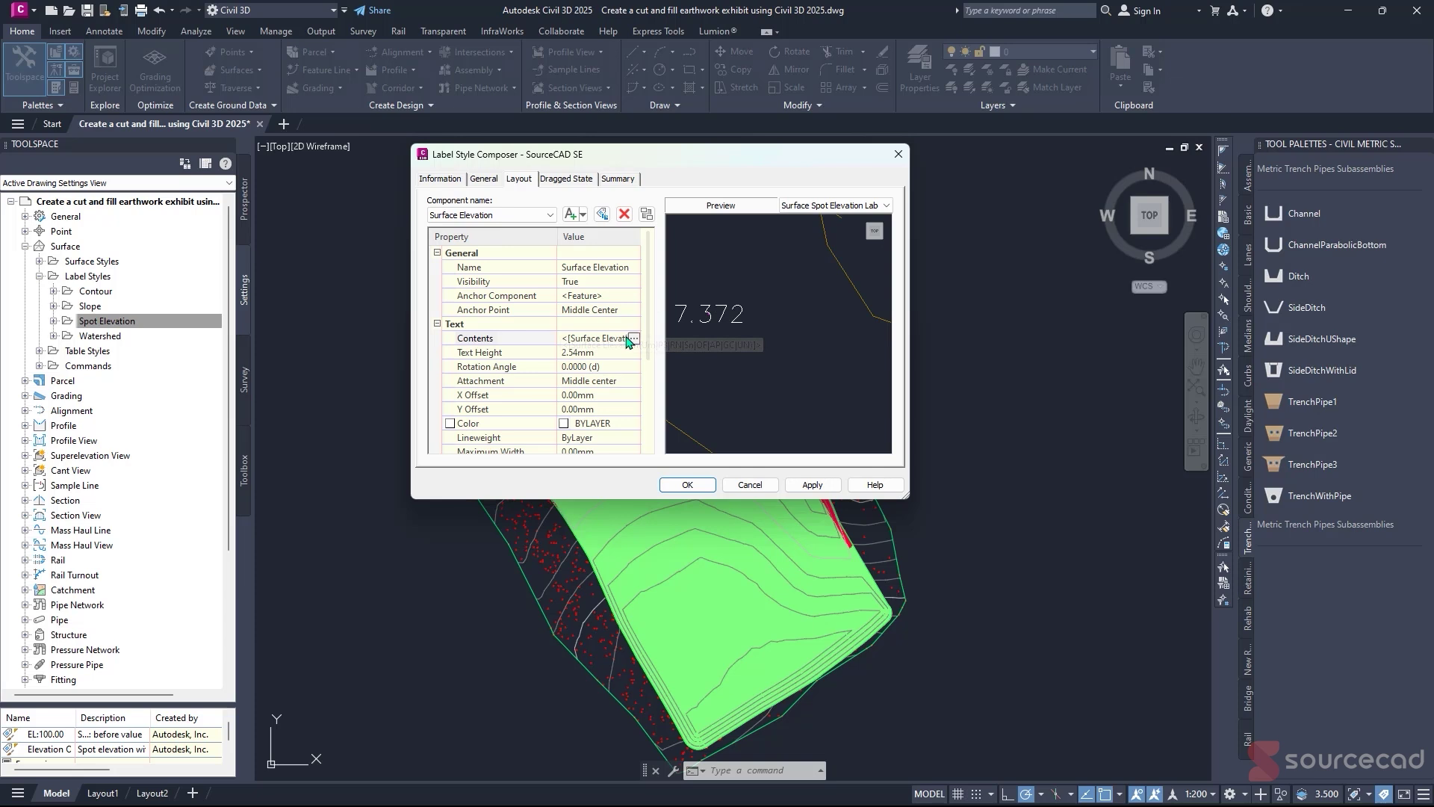
{"action": "left_click", "coordinate": [633, 339]}
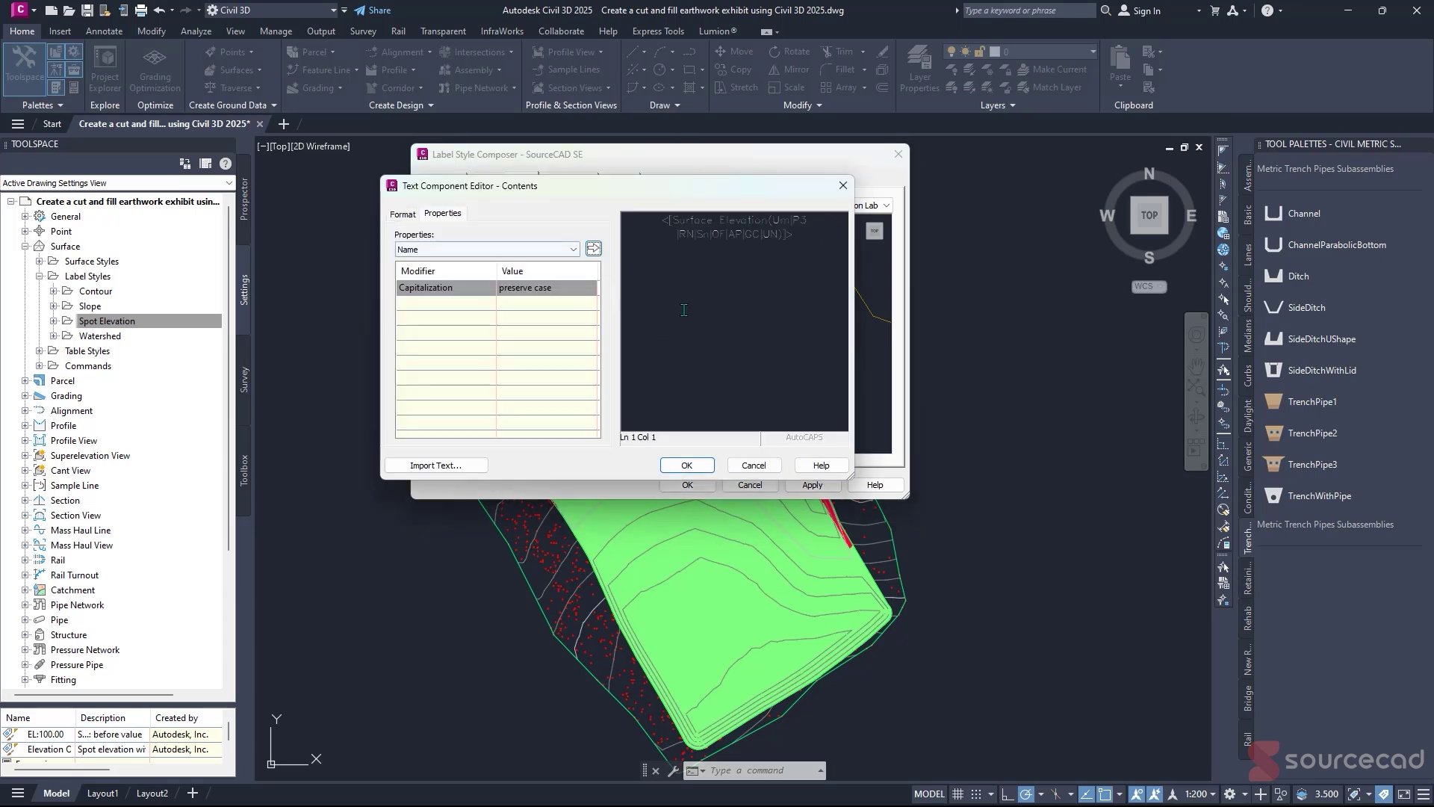
- Select the Surface Elevation field, keeping it as the property with meters units
{"action": "left_click_drag", "start_coordinate": [796, 236], "coordinate": [688, 237]}
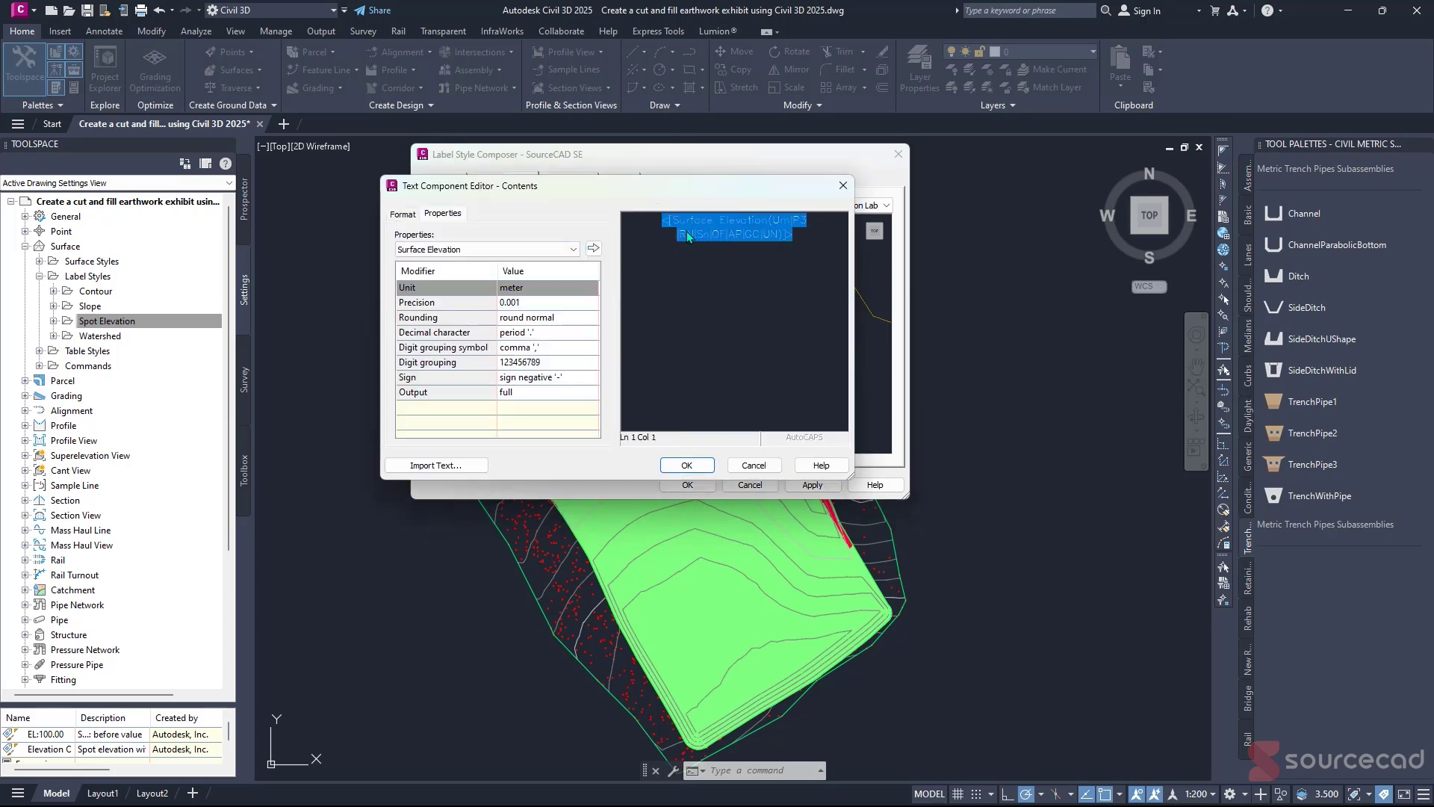
{"action": "left_click", "coordinate": [420, 248]}
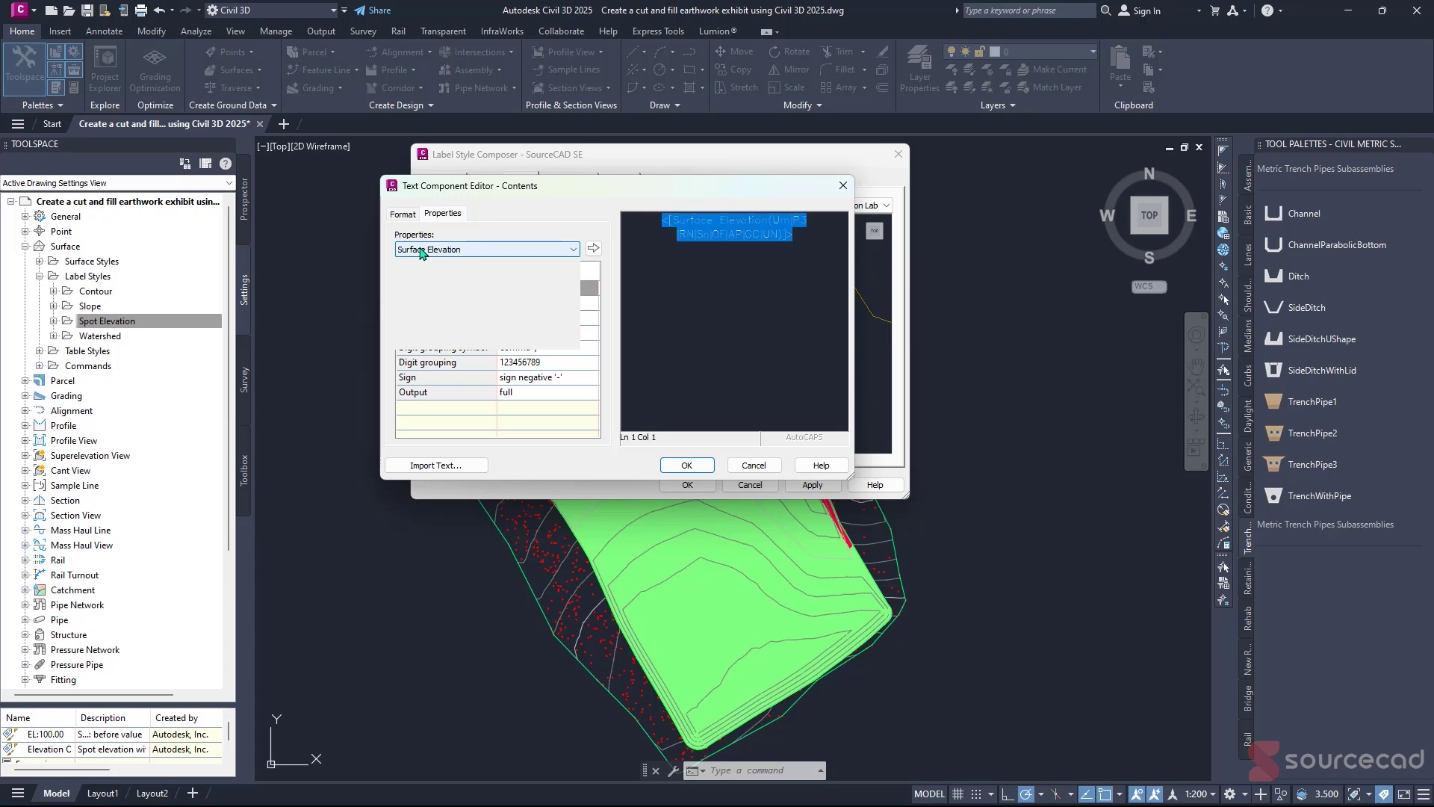
{"action": "left_click", "coordinate": [458, 290]}
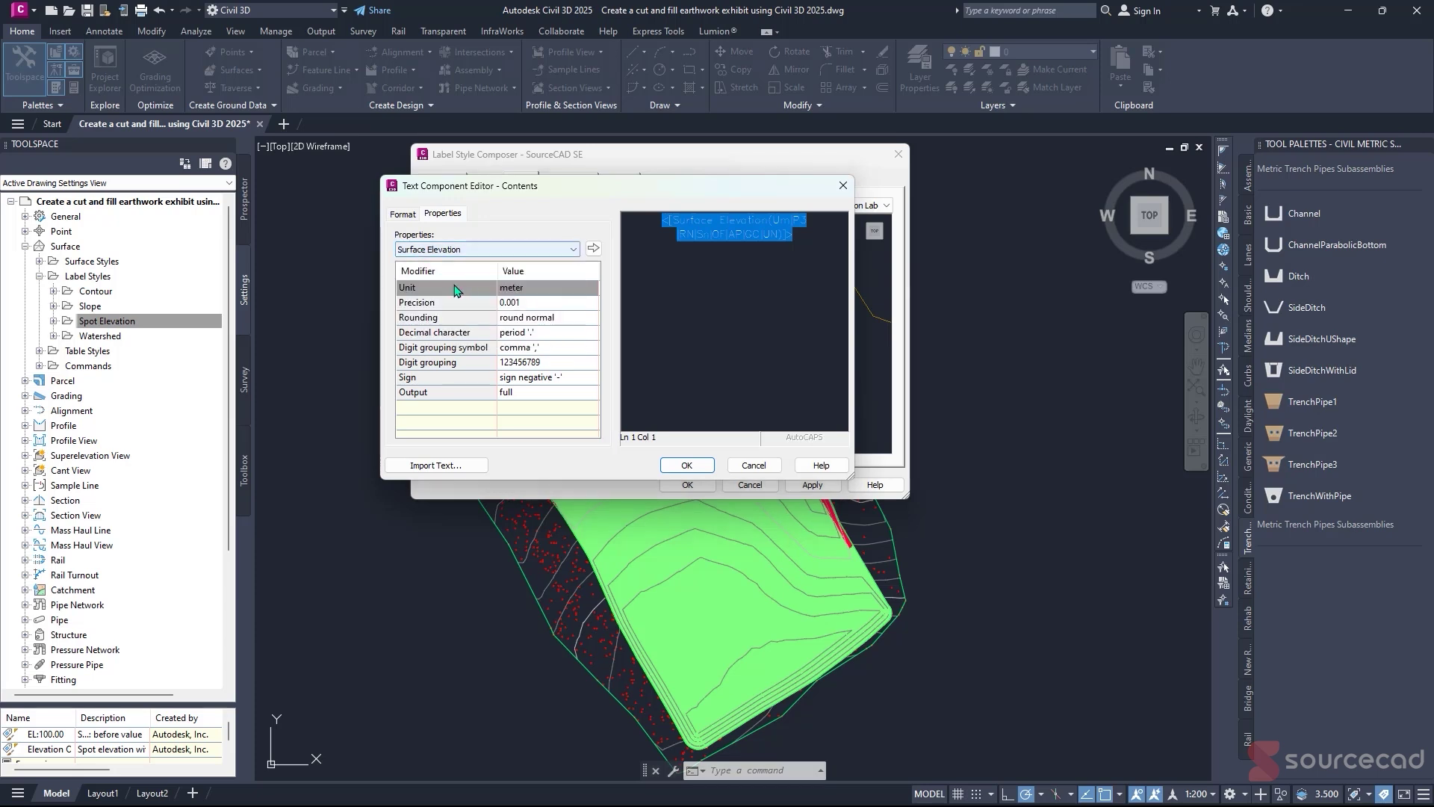
{"action": "left_click", "coordinate": [552, 286]}
{"action": "left_click", "coordinate": [557, 287]}
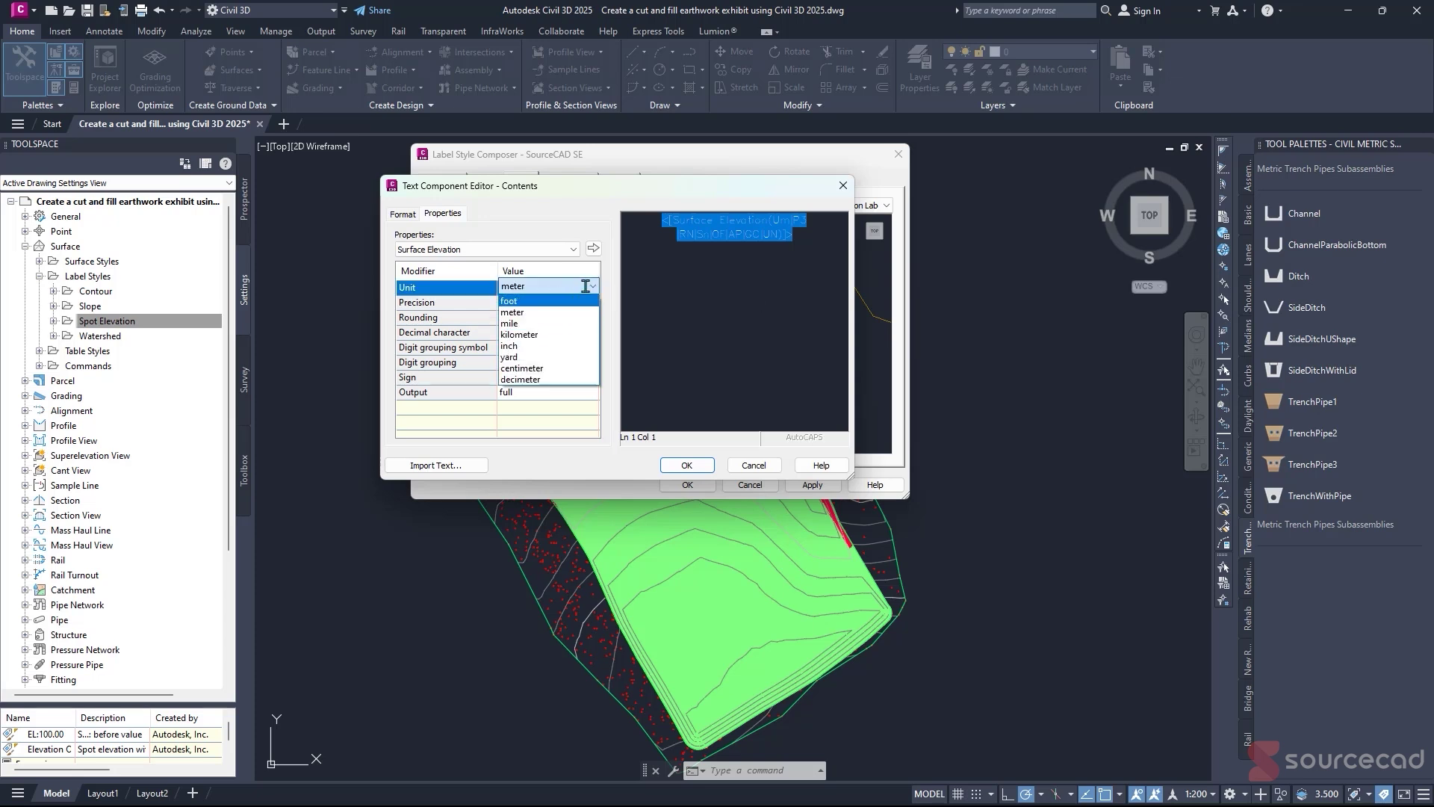
{"action": "left_click", "coordinate": [581, 286]}
- Set elevation precision to 0.01 with the sign always displayed, and confirm
{"action": "left_click", "coordinate": [545, 303]}
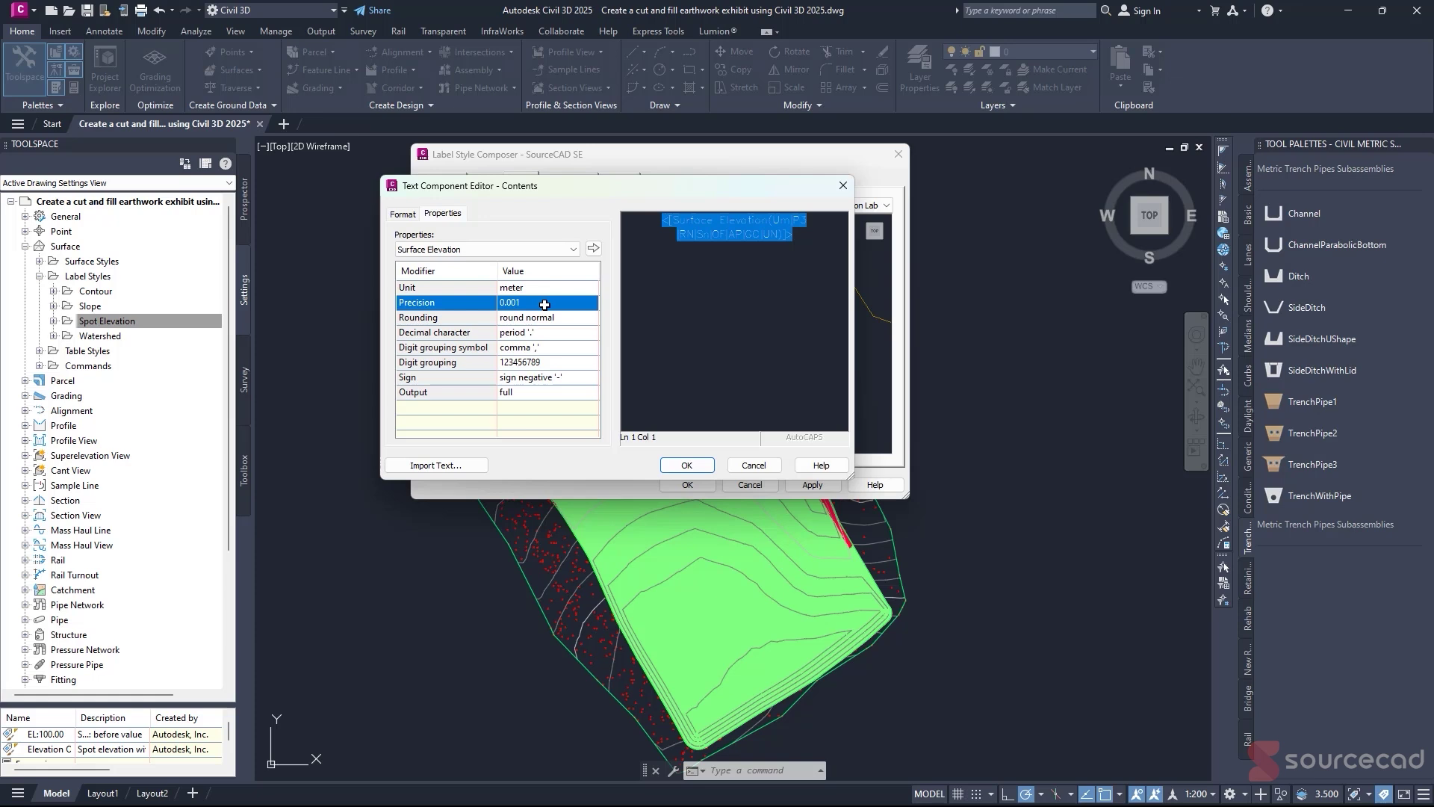
{"action": "left_click", "coordinate": [536, 303]}
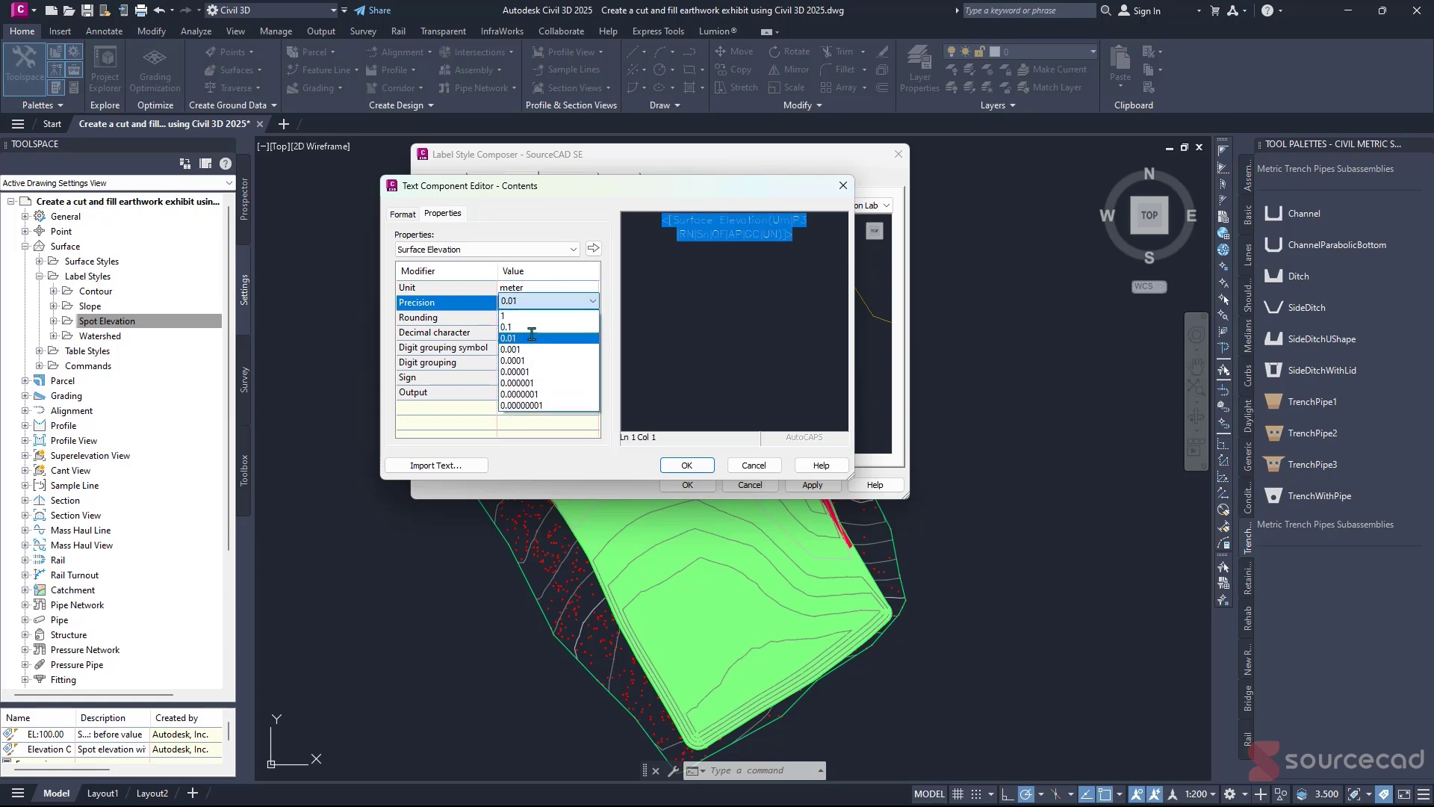
{"action": "left_click", "coordinate": [531, 337]}
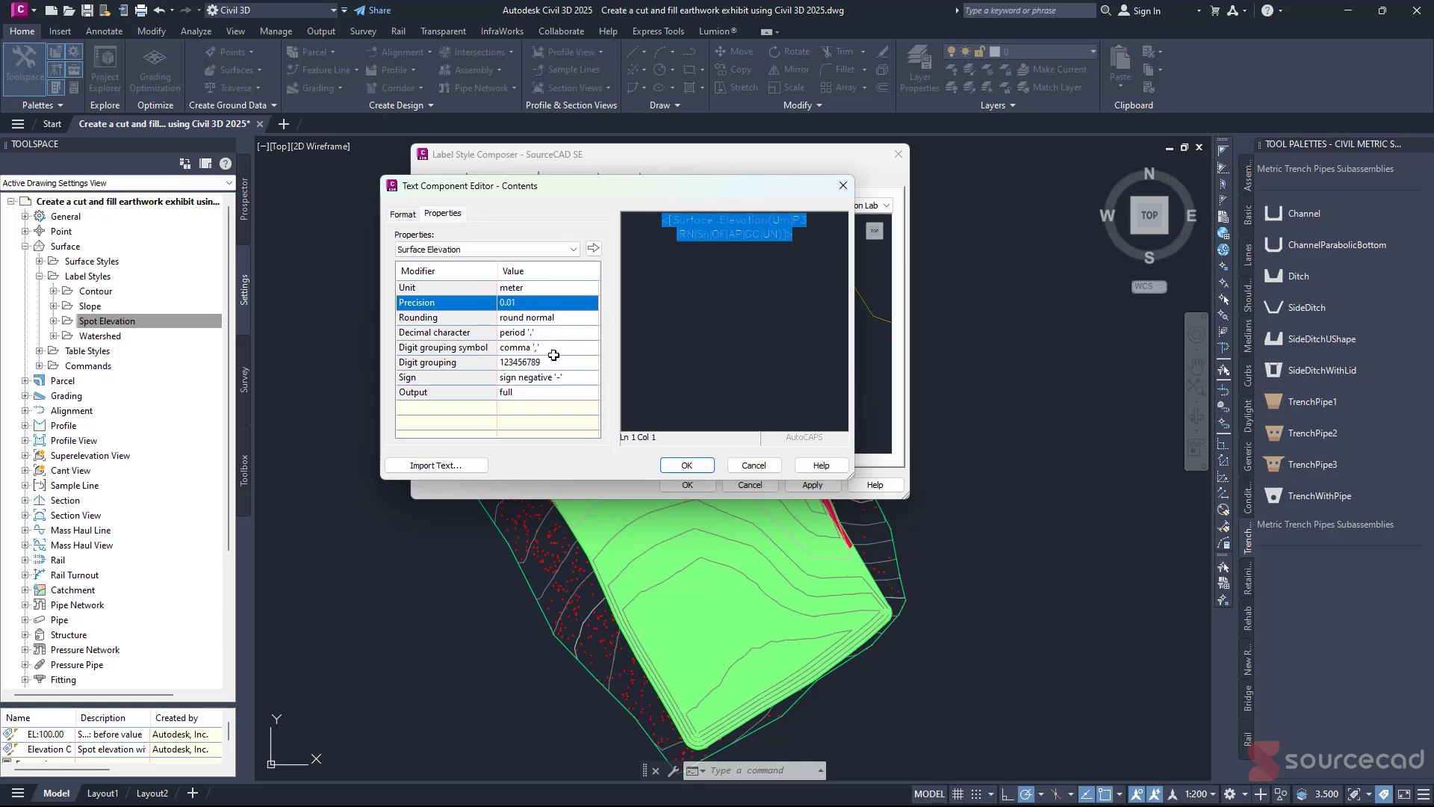
{"action": "left_click", "coordinate": [570, 377]}
{"action": "left_click", "coordinate": [570, 376]}
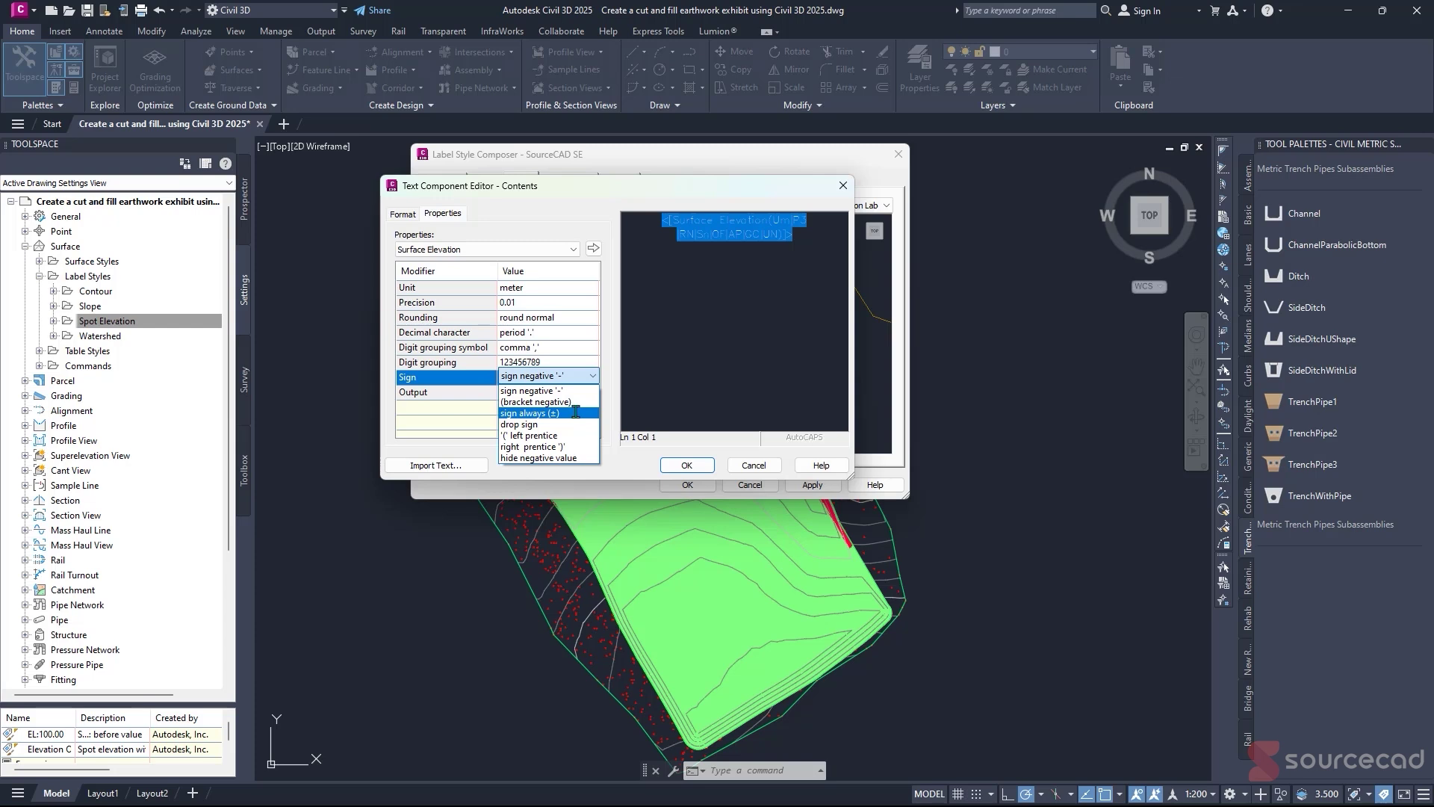
{"action": "left_click", "coordinate": [576, 412]}
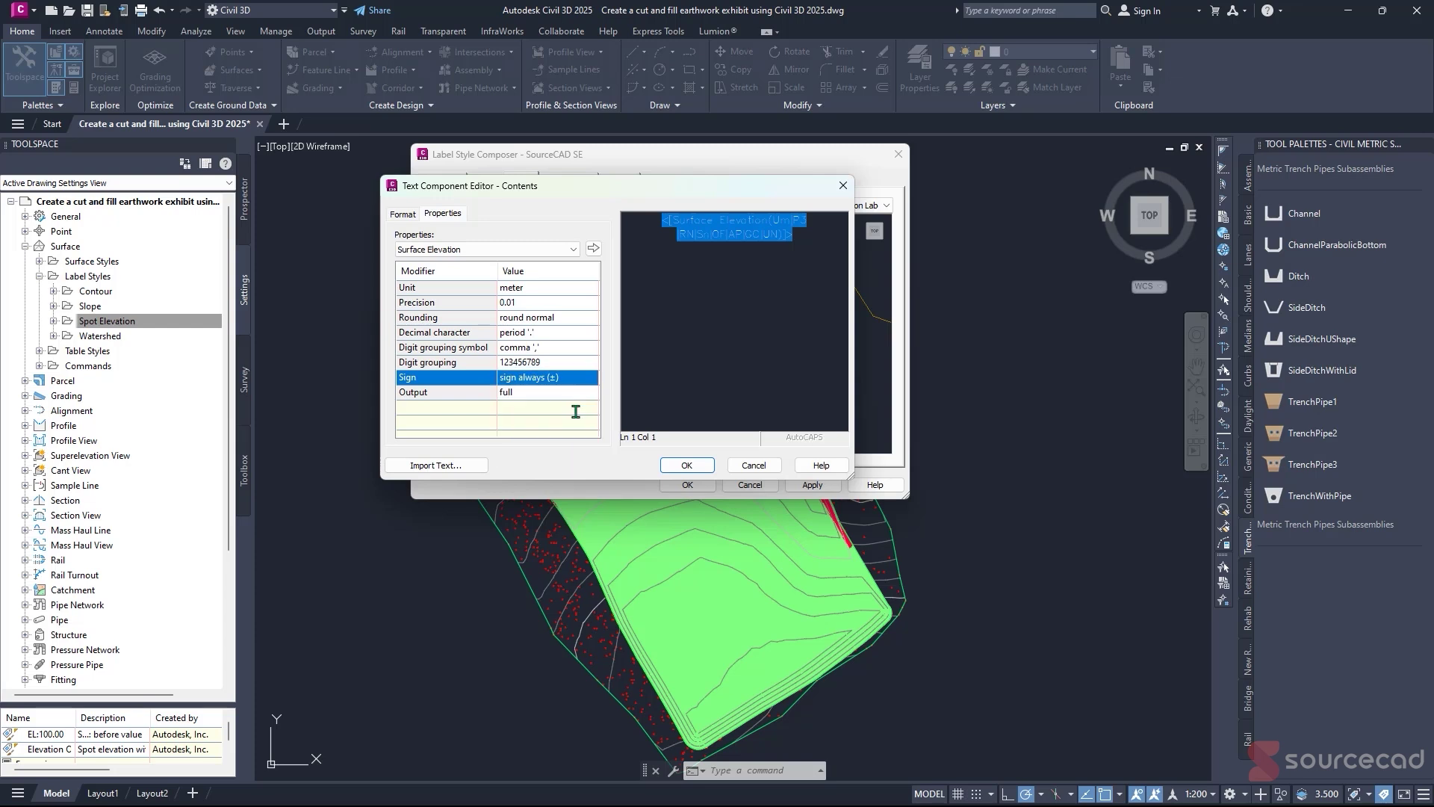
{"action": "left_click", "coordinate": [663, 465]}
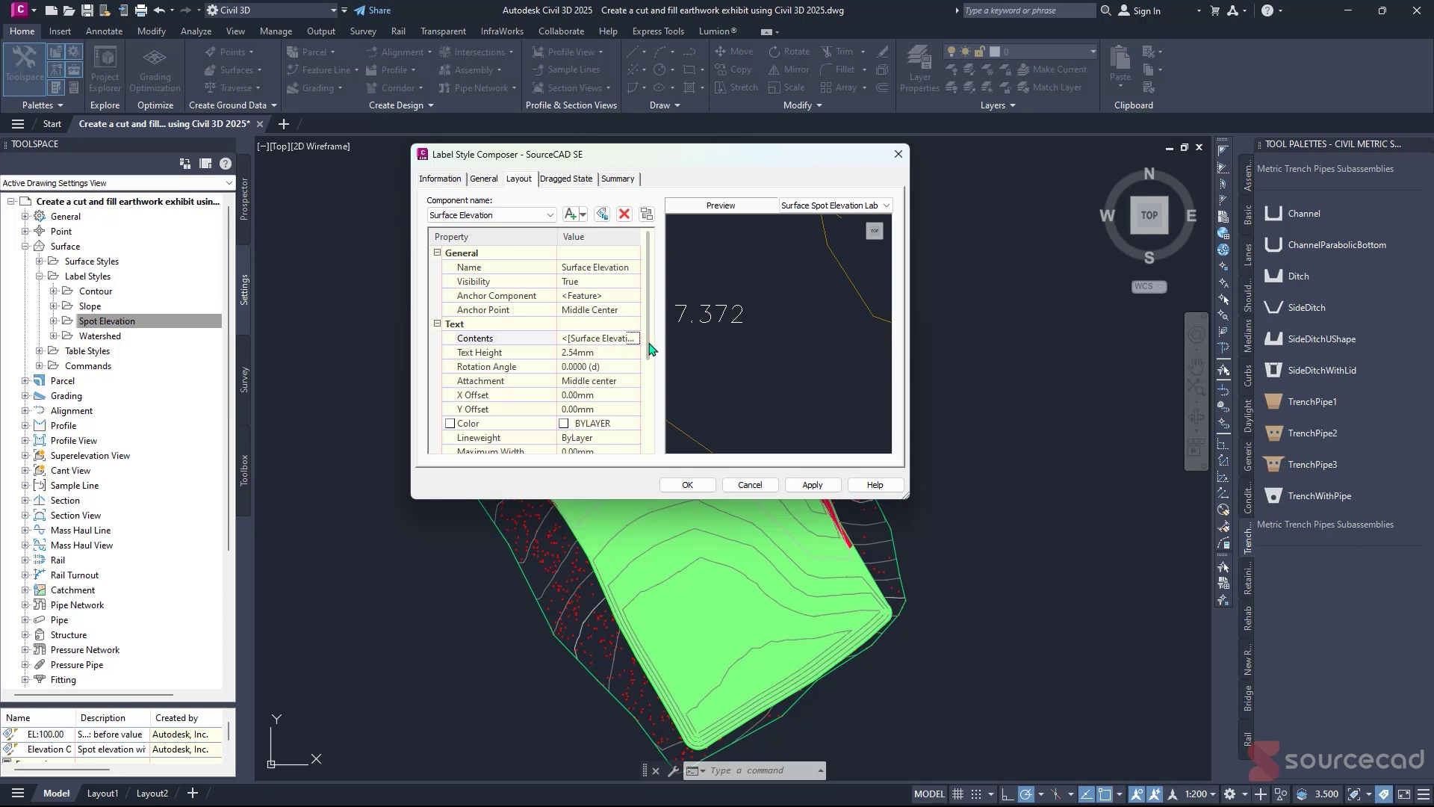
- Apply and save the SourceCAD SE label style
{"action": "scroll", "coordinate": [651, 351], "scroll_direction": "down", "scroll_amount": 3}
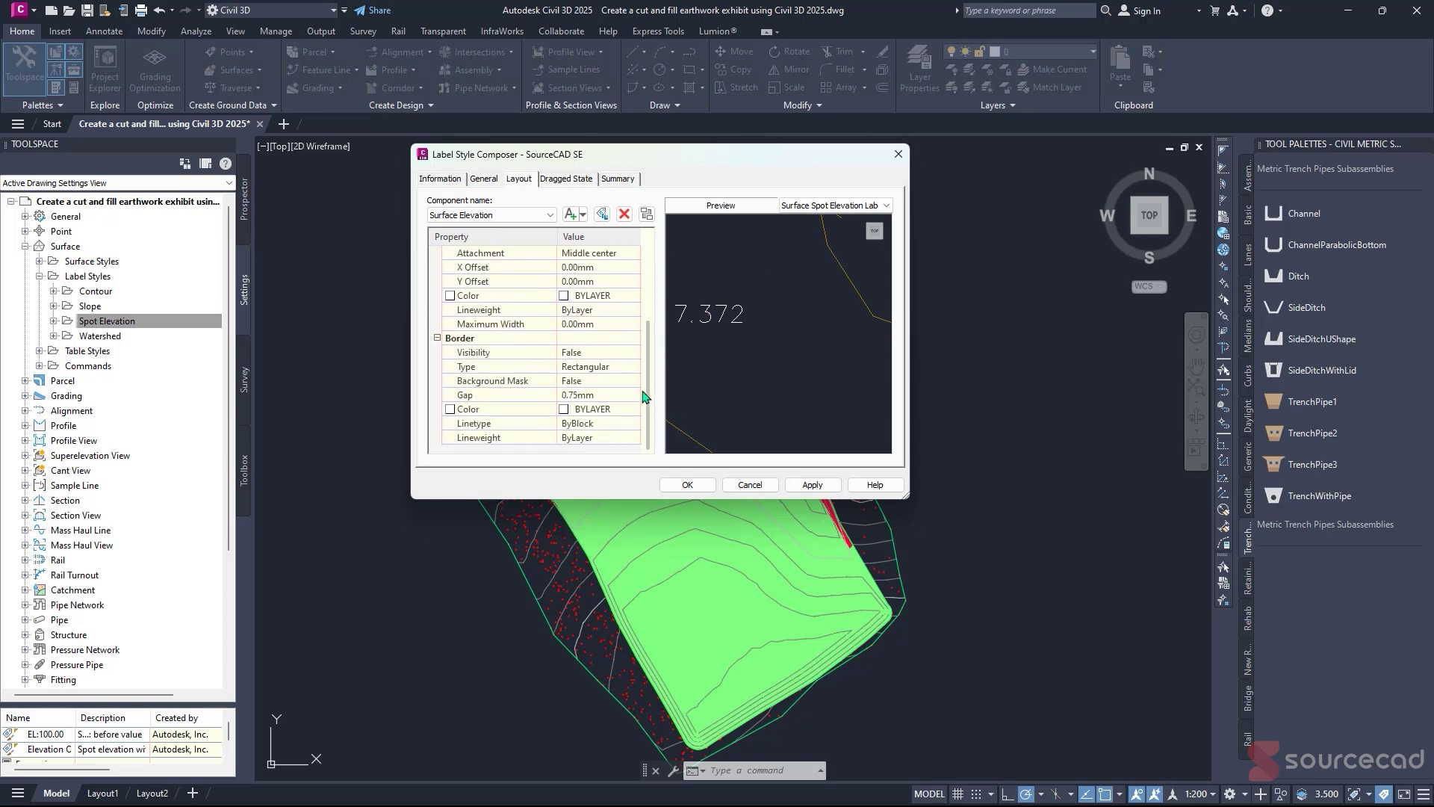
{"action": "scroll", "coordinate": [635, 343], "scroll_direction": "up", "scroll_amount": 3}
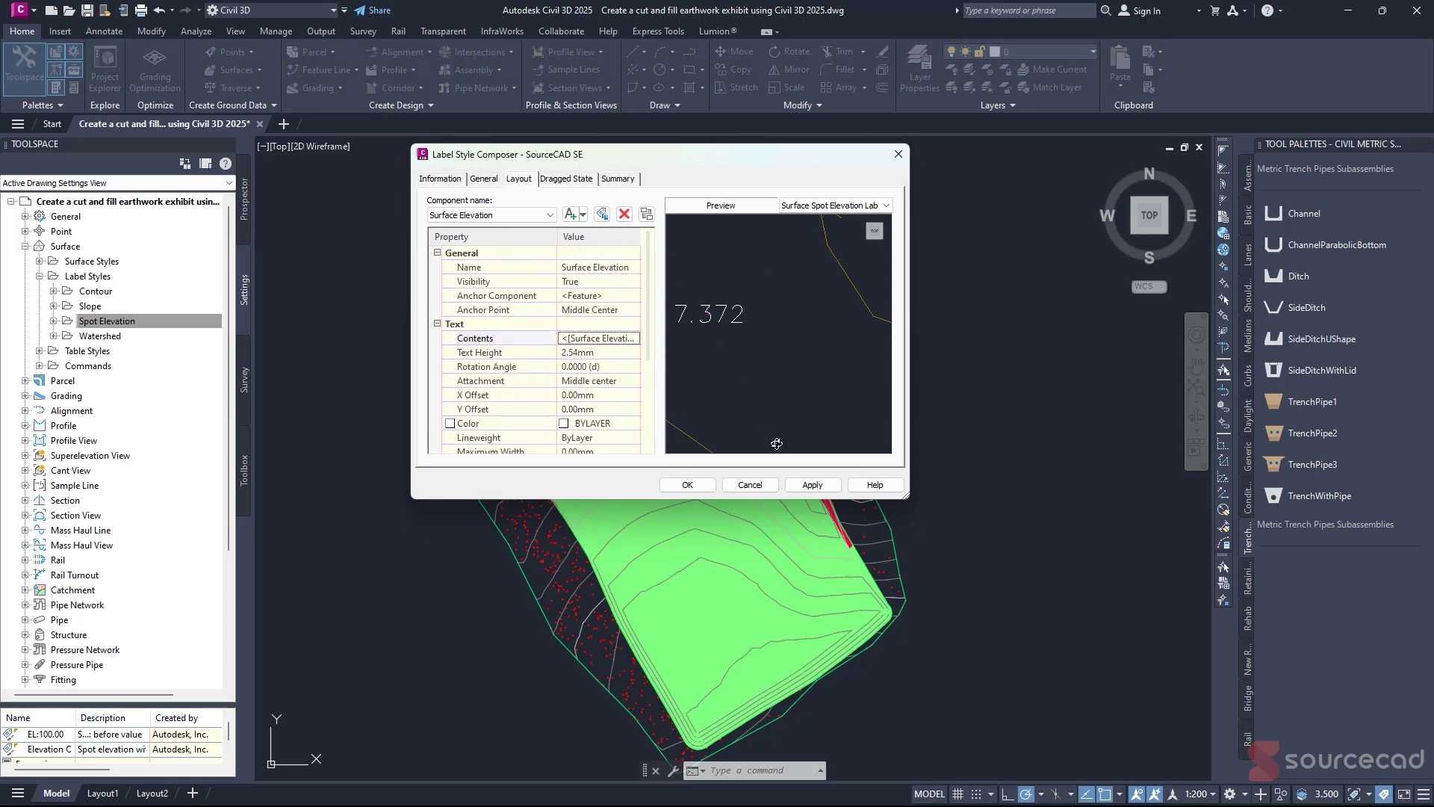
{"action": "left_click", "coordinate": [813, 485]}
{"action": "left_click", "coordinate": [687, 485]}
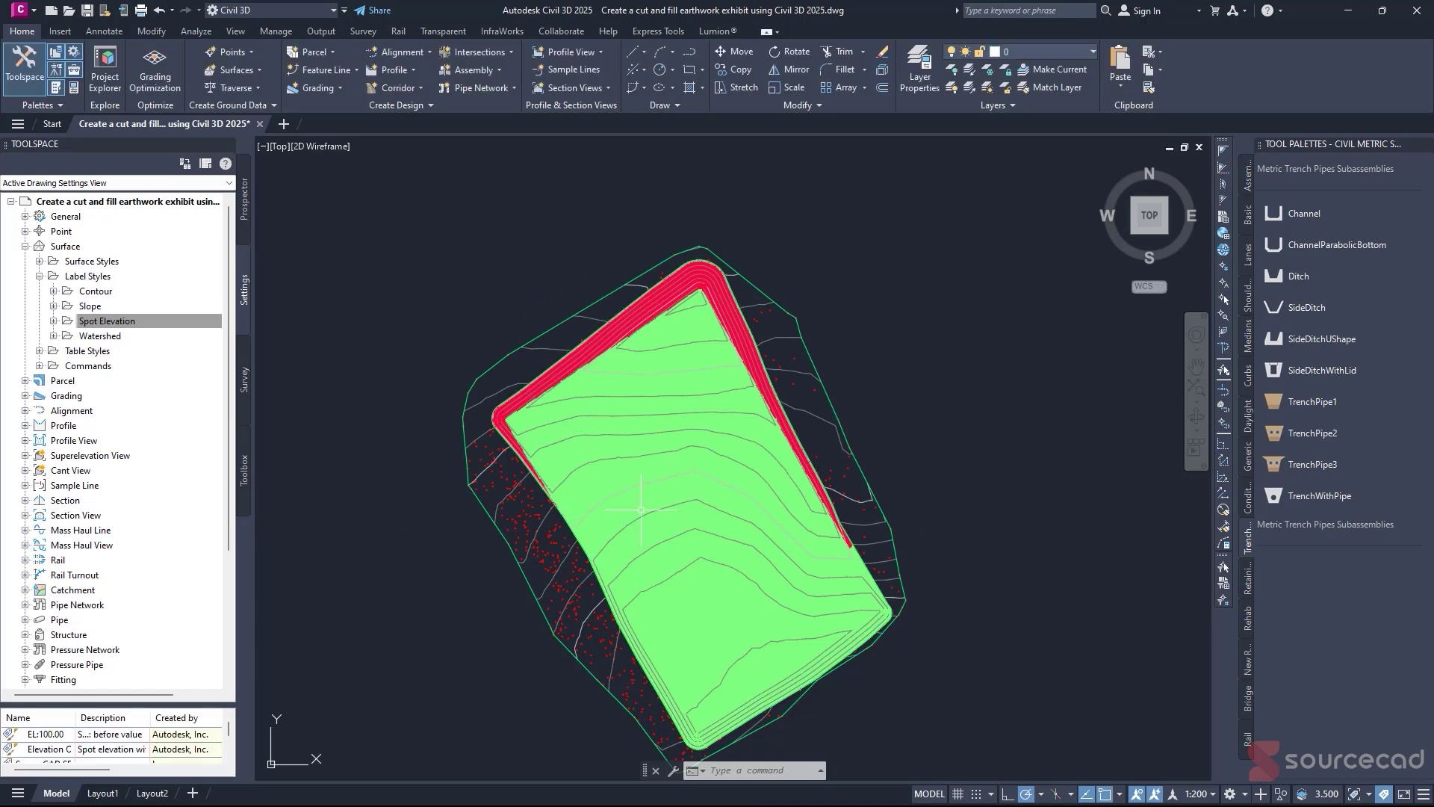
- Start Spot Elevations on Grid labelling on the SourceCAD V volume surface
{"action": "left_click", "coordinate": [106, 33]}
{"action": "left_click", "coordinate": [25, 87]}
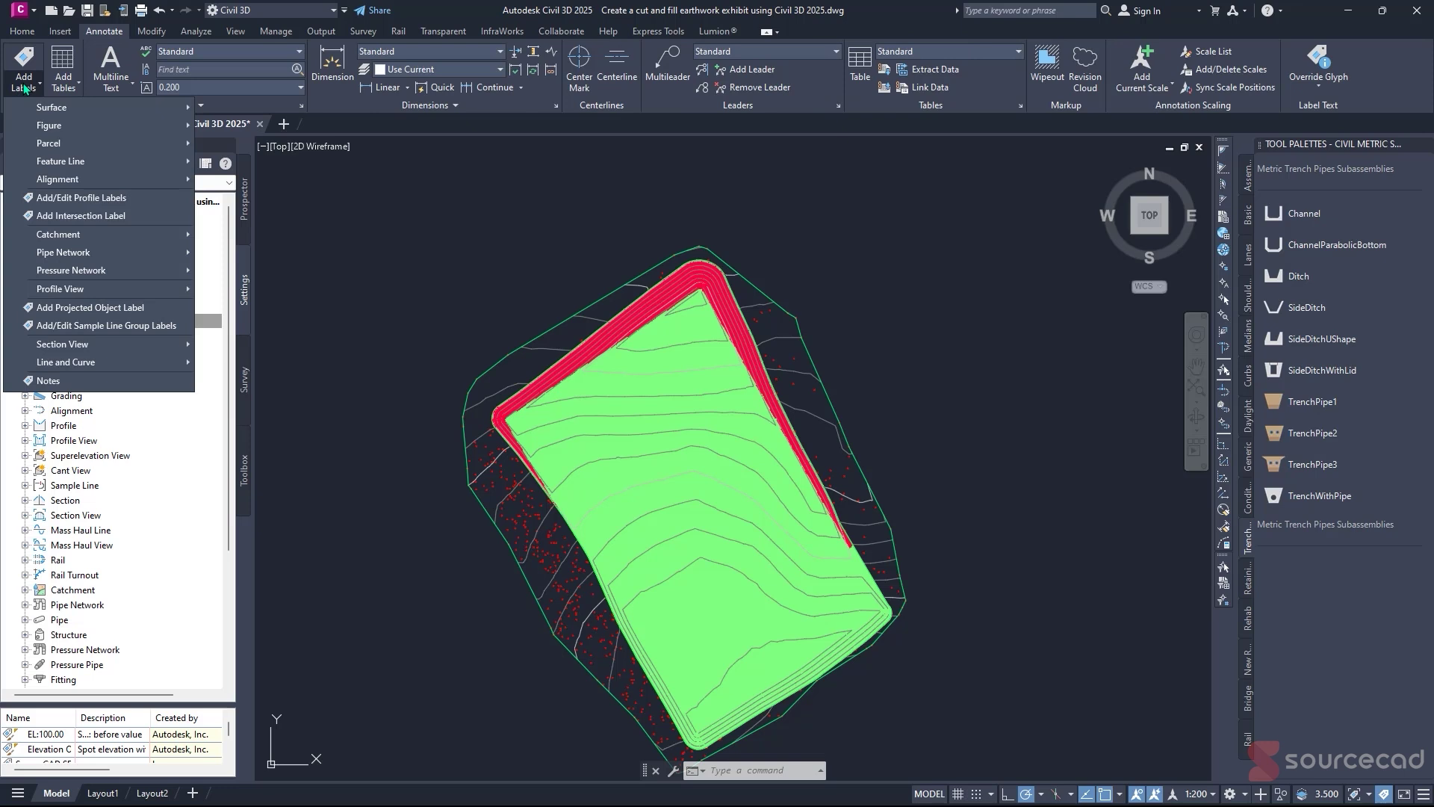
{"action": "mouse_move", "coordinate": [59, 108]}
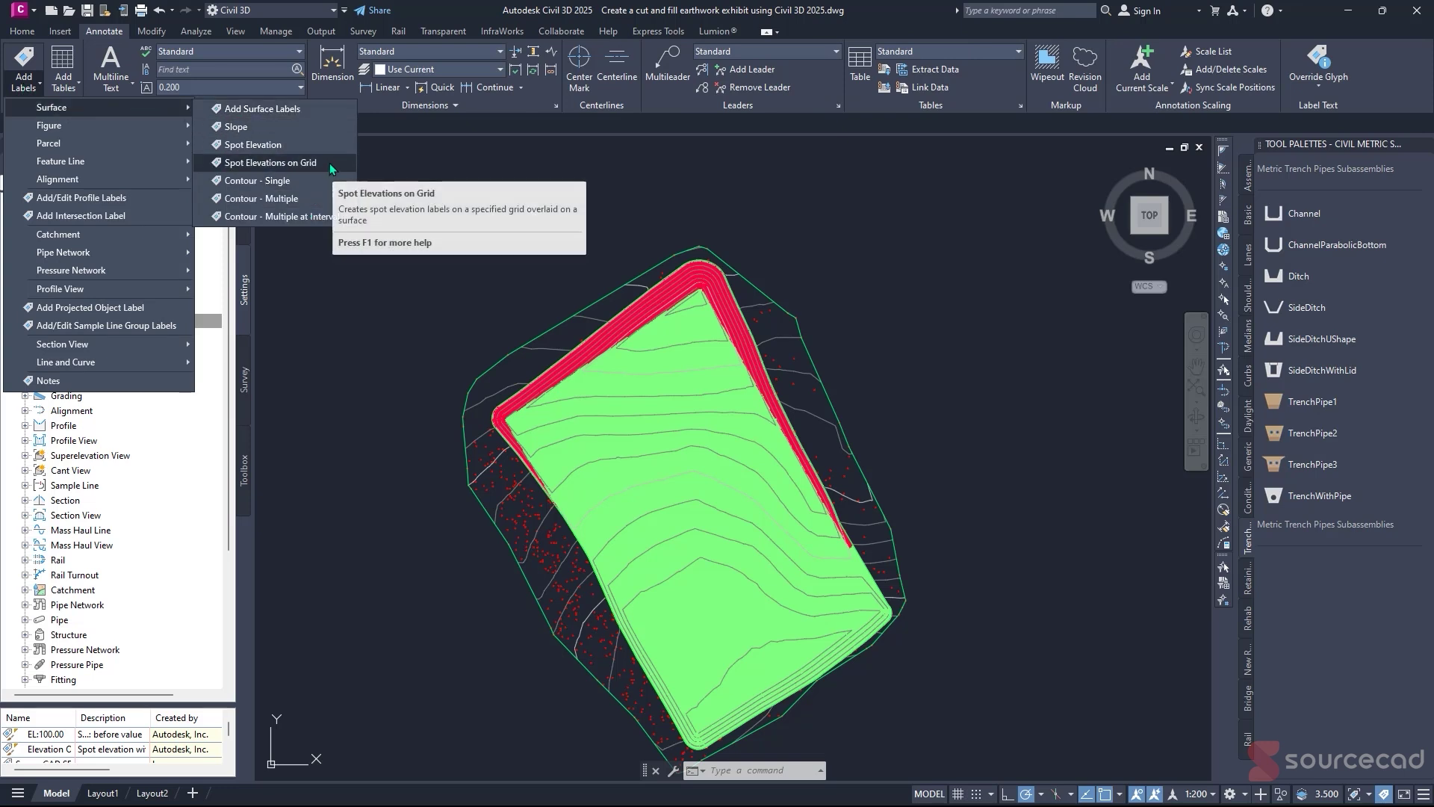
{"action": "left_click", "coordinate": [271, 162]}
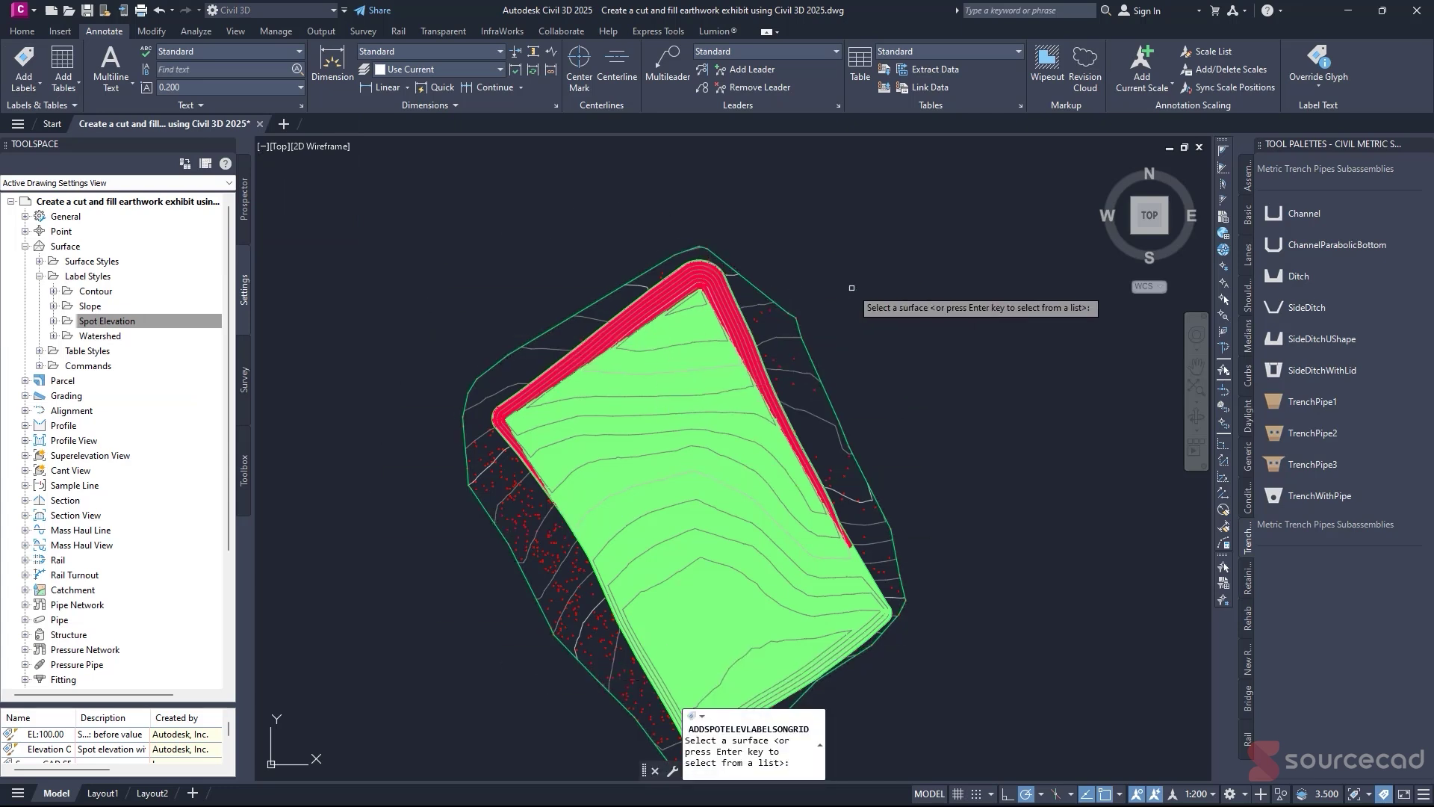
{"action": "key", "text": "Return"}
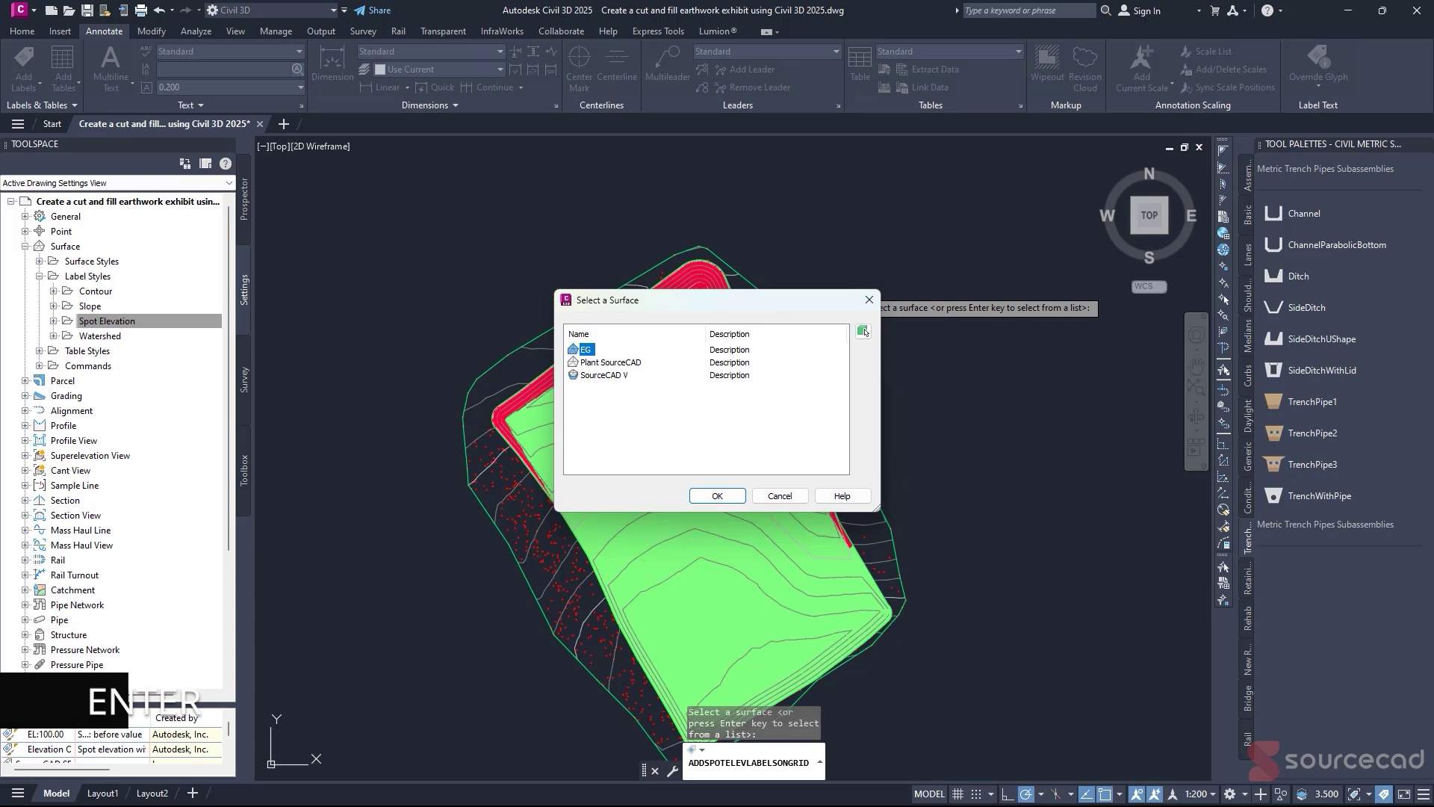
{"action": "left_click", "coordinate": [602, 376]}
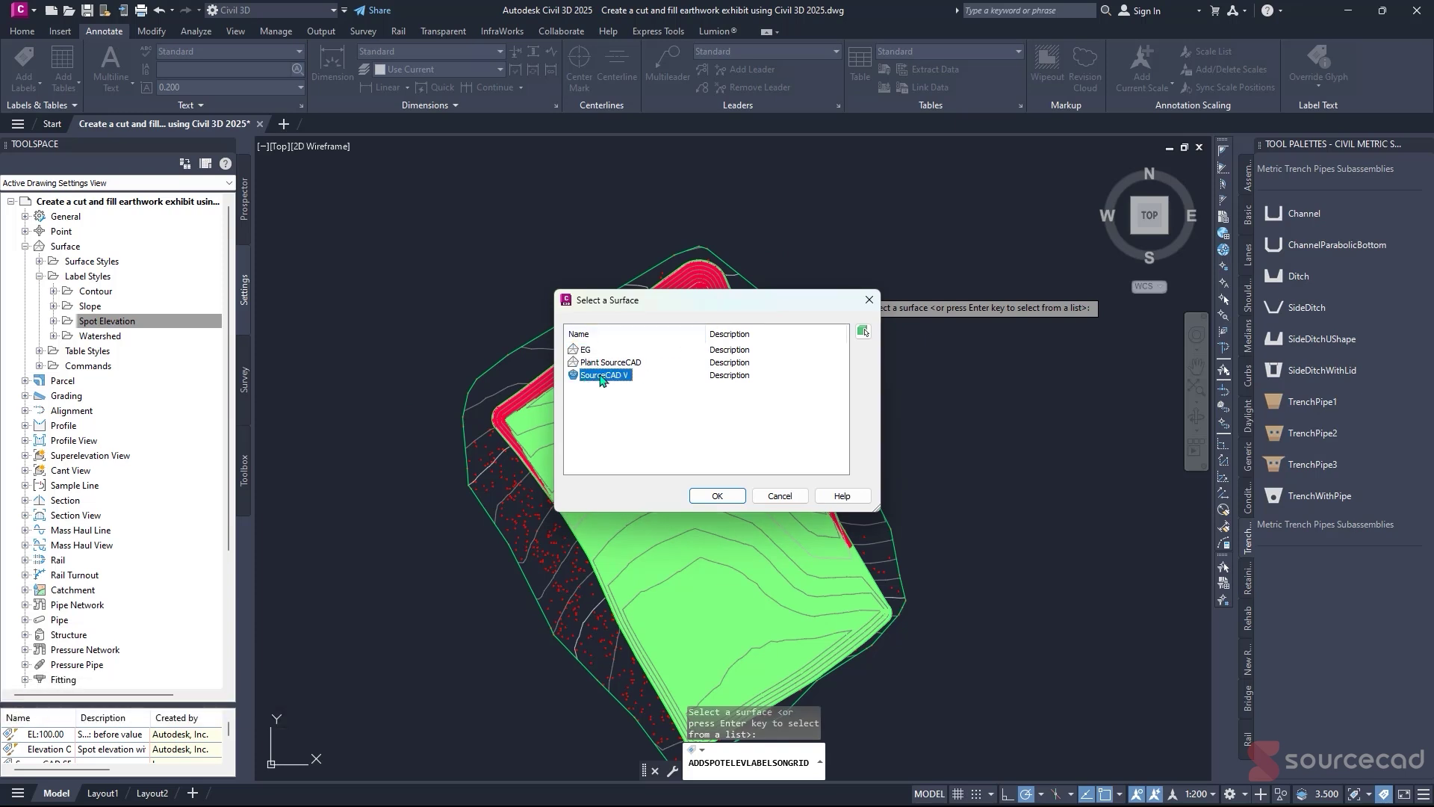
{"action": "left_click", "coordinate": [718, 496]}
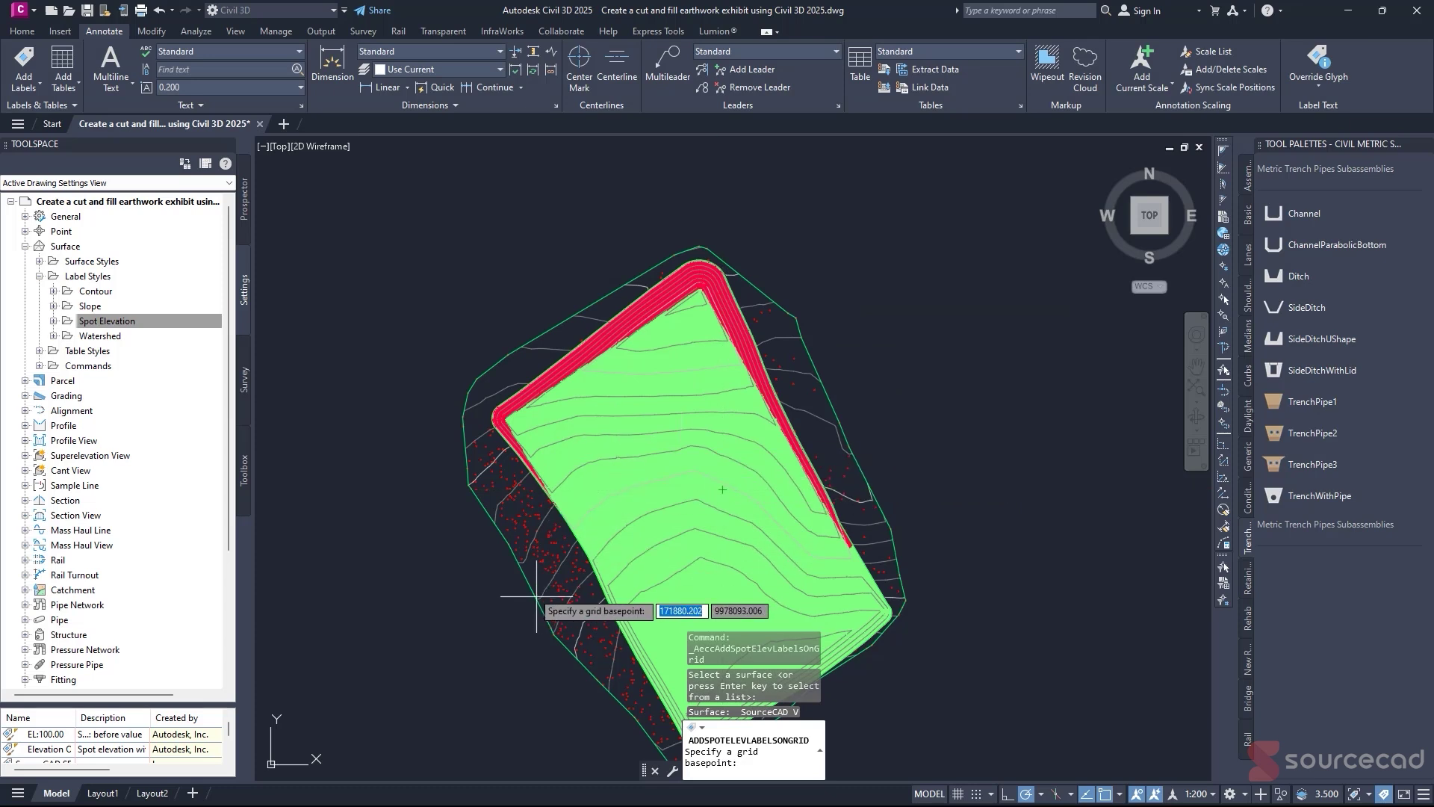
- Lay out a 5 m by 5 m label grid at 0 rotation spanning the surface
{"action": "scroll", "coordinate": [564, 578], "scroll_direction": "down", "scroll_amount": 2}
{"action": "middle_click_drag", "start_coordinate": [565, 571], "coordinate": [608, 482]}
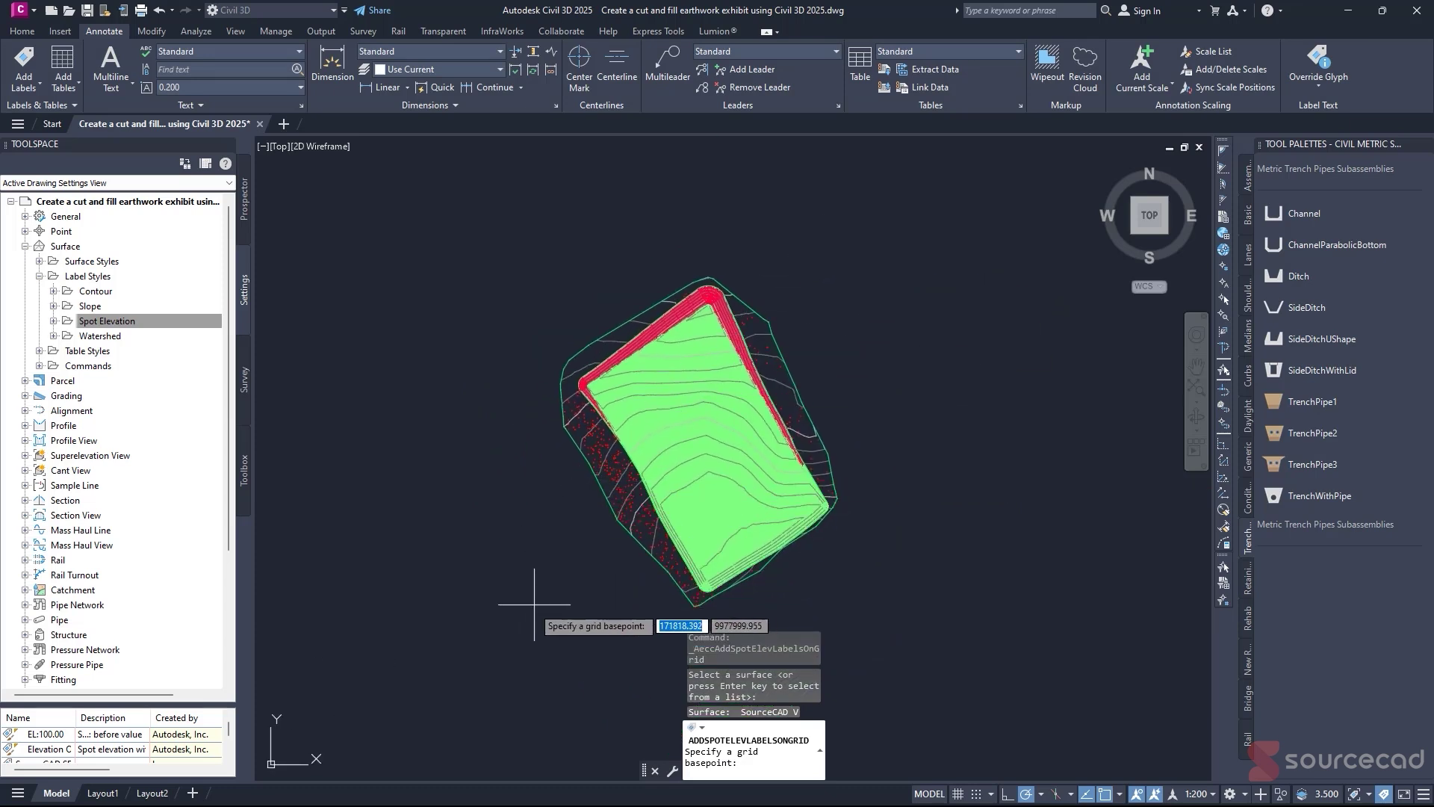
{"action": "left_click", "coordinate": [511, 615]}
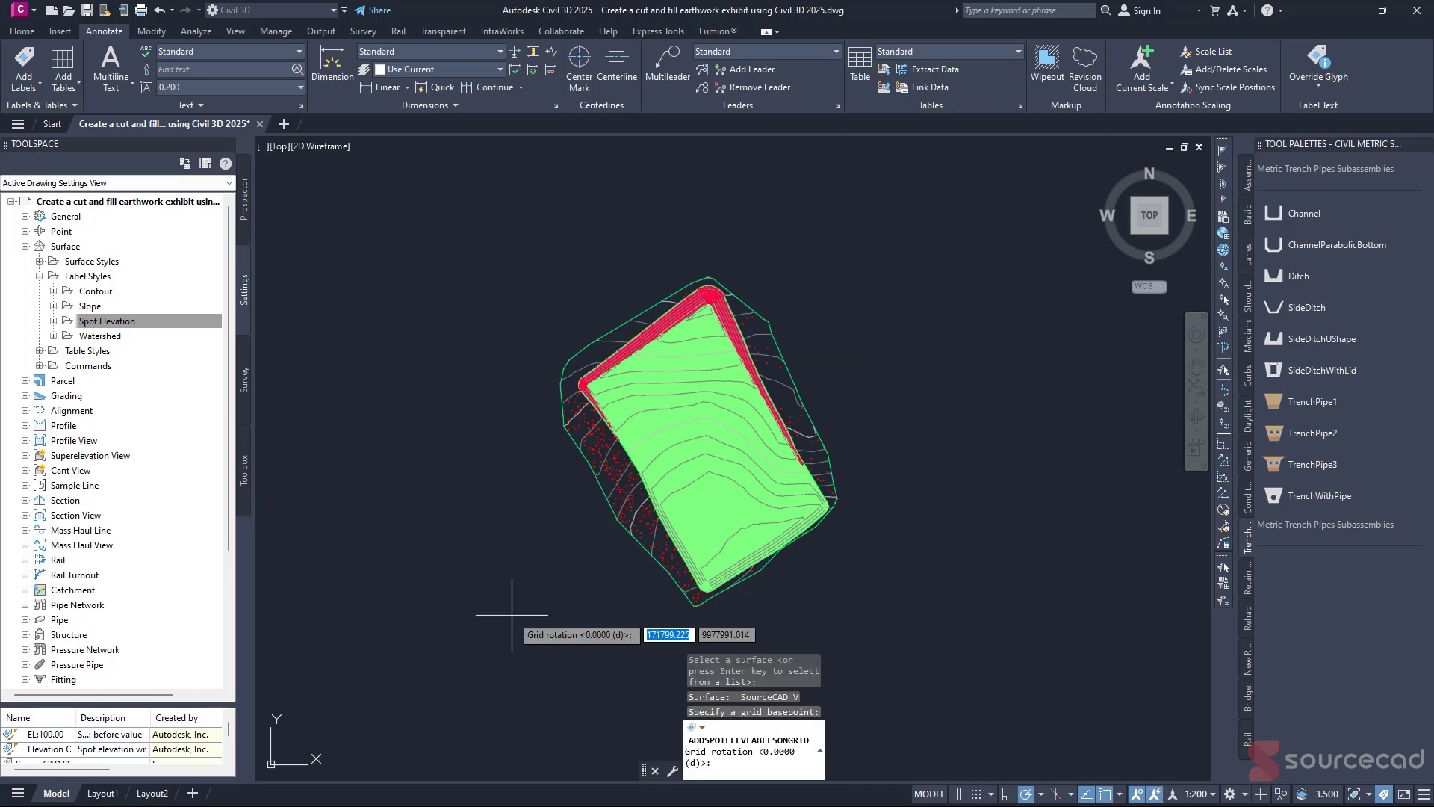
{"action": "key", "text": "Return"}
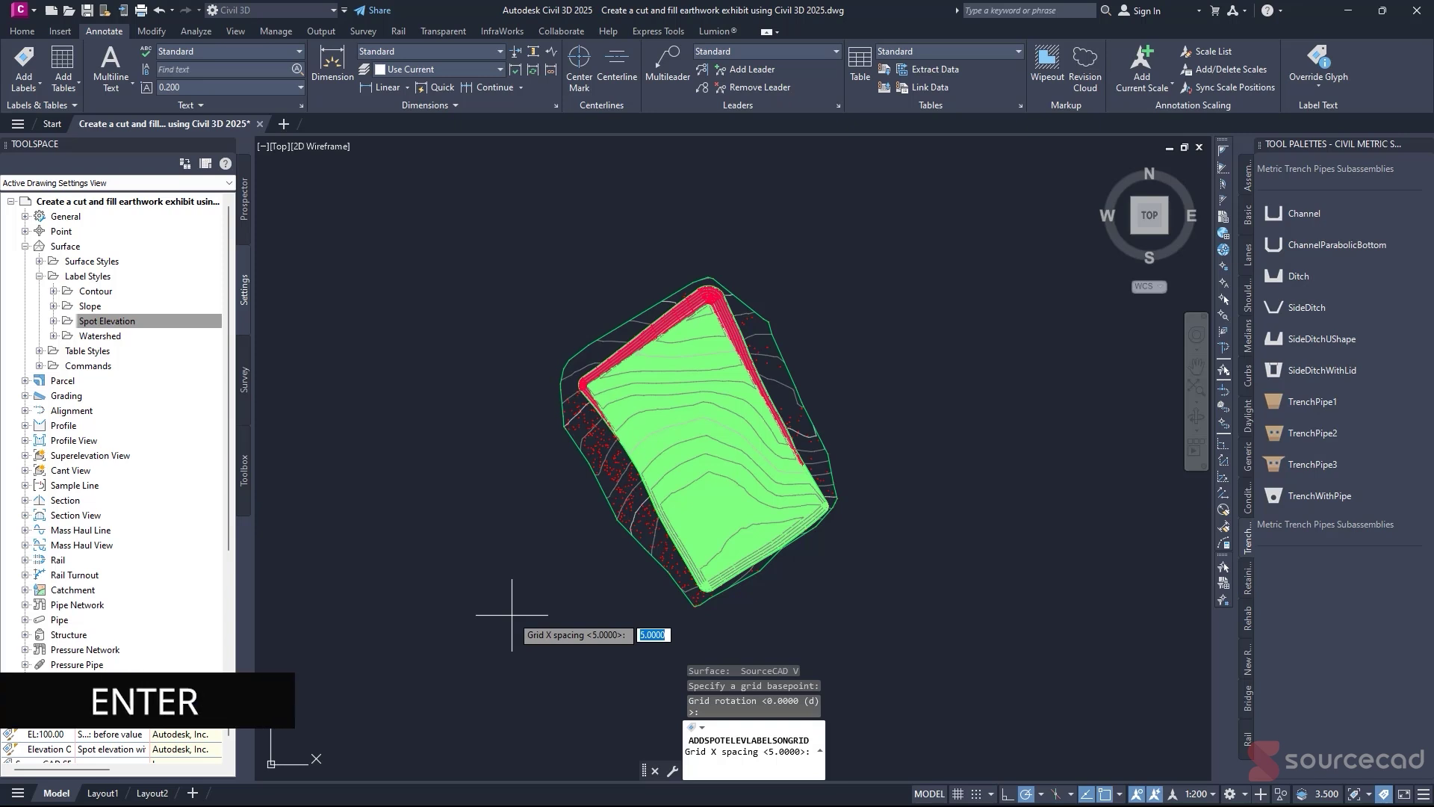
{"action": "type", "text": "5m"}
{"action": "key", "text": "Return"}
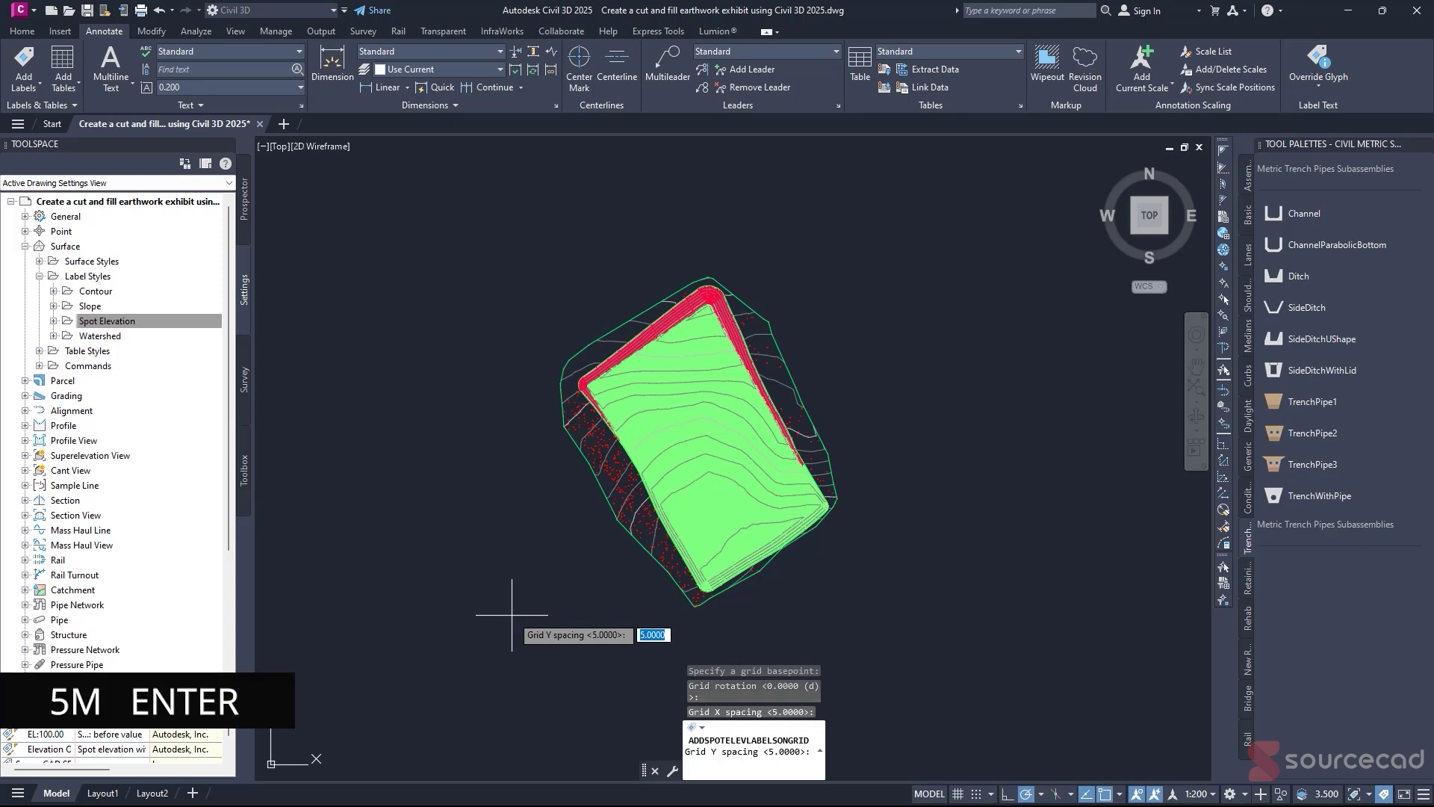
{"action": "key", "text": "Return"}
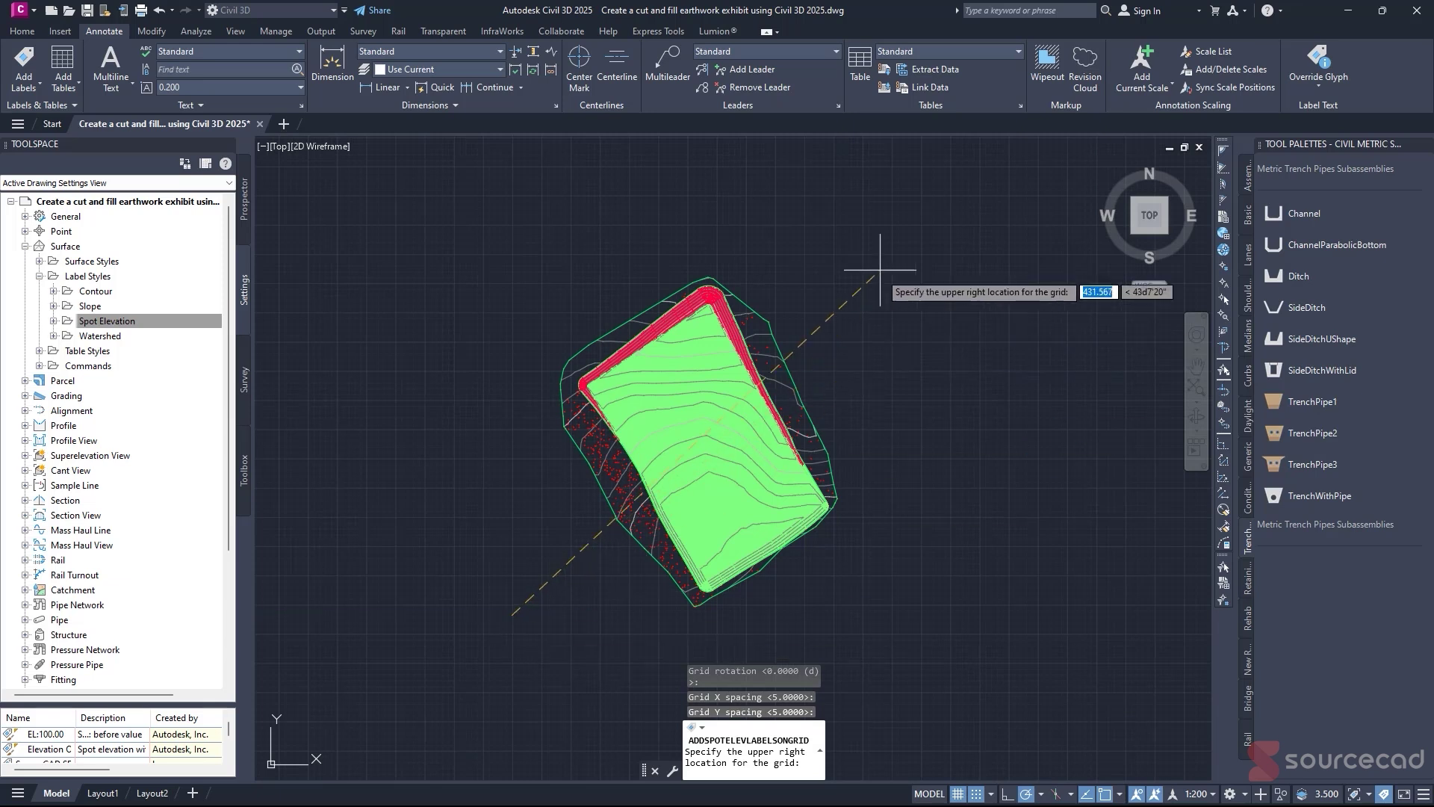
{"action": "left_click", "coordinate": [868, 235]}
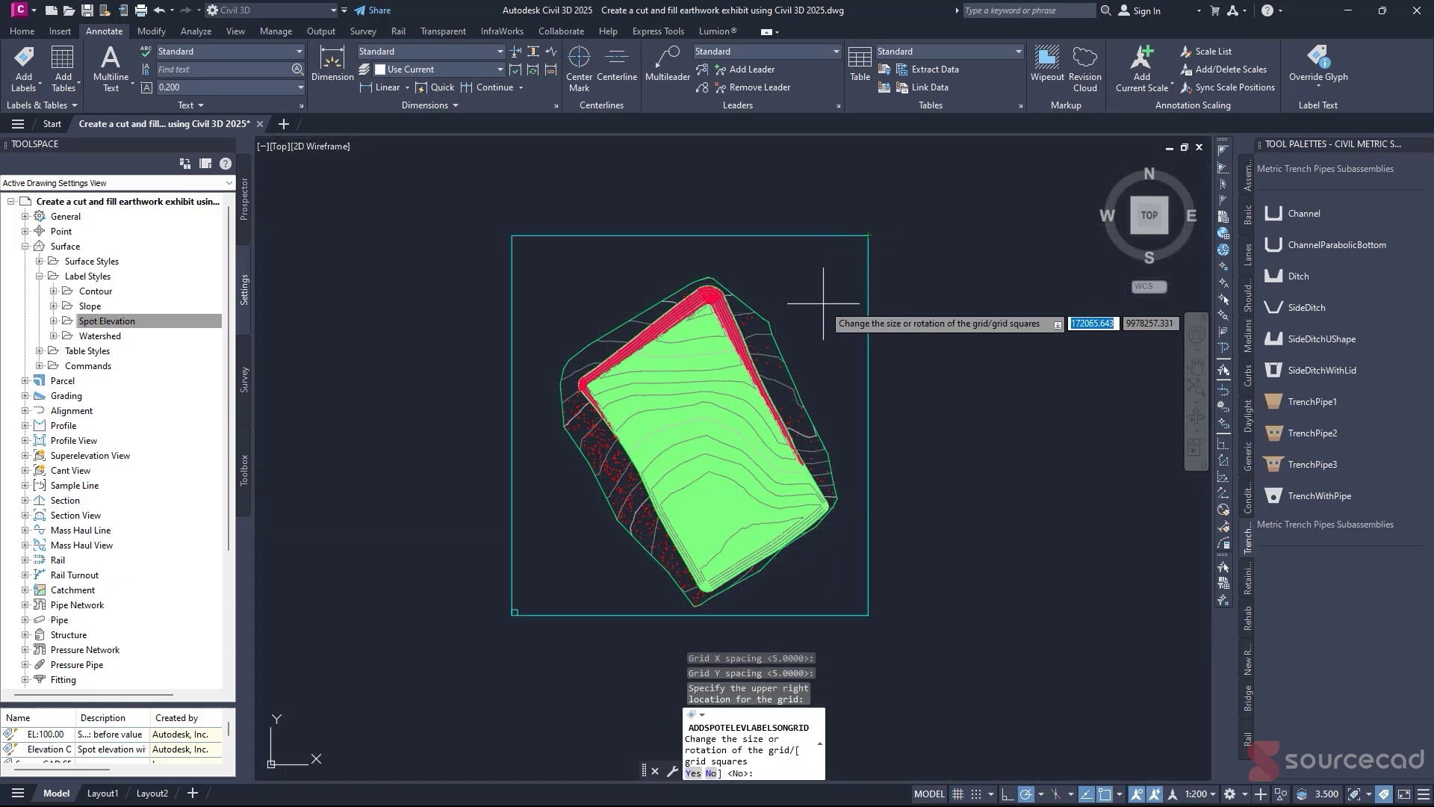
{"action": "key", "text": "Return"}
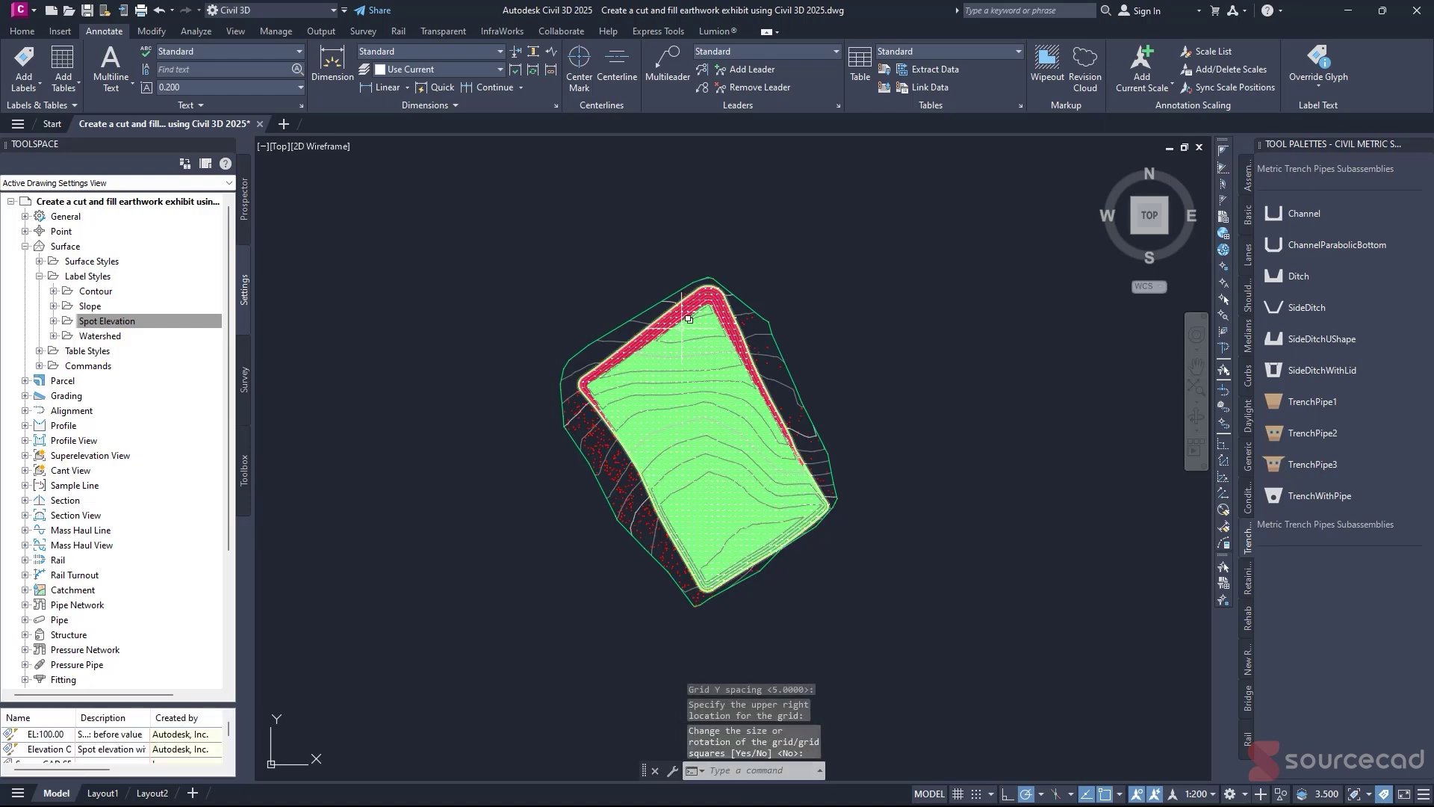
{"action": "scroll", "coordinate": [639, 346], "scroll_direction": "up", "scroll_amount": 5}
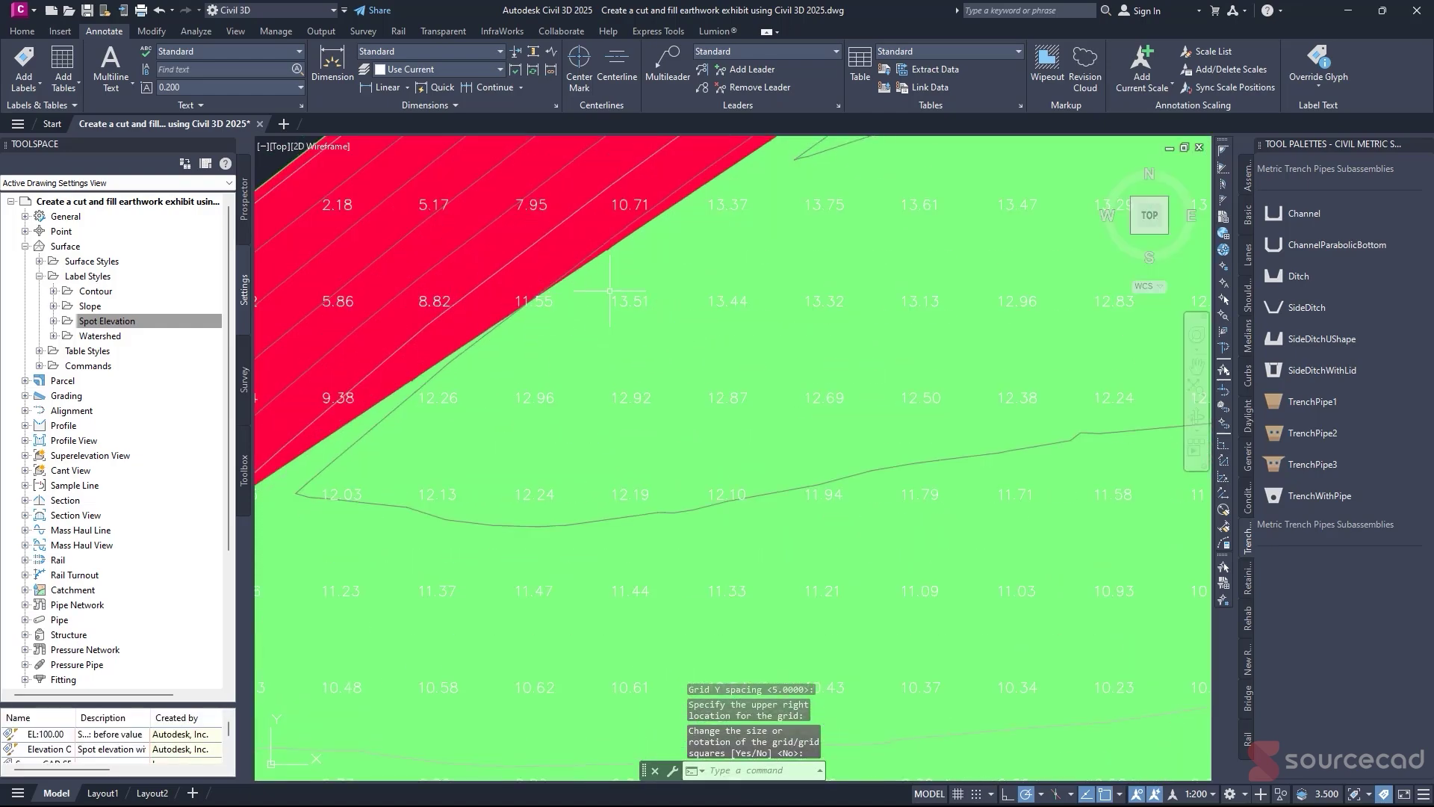
{"action": "scroll", "coordinate": [707, 416], "scroll_direction": "down", "scroll_amount": 5}
{"action": "scroll", "coordinate": [474, 397], "scroll_direction": "up", "scroll_amount": 5}
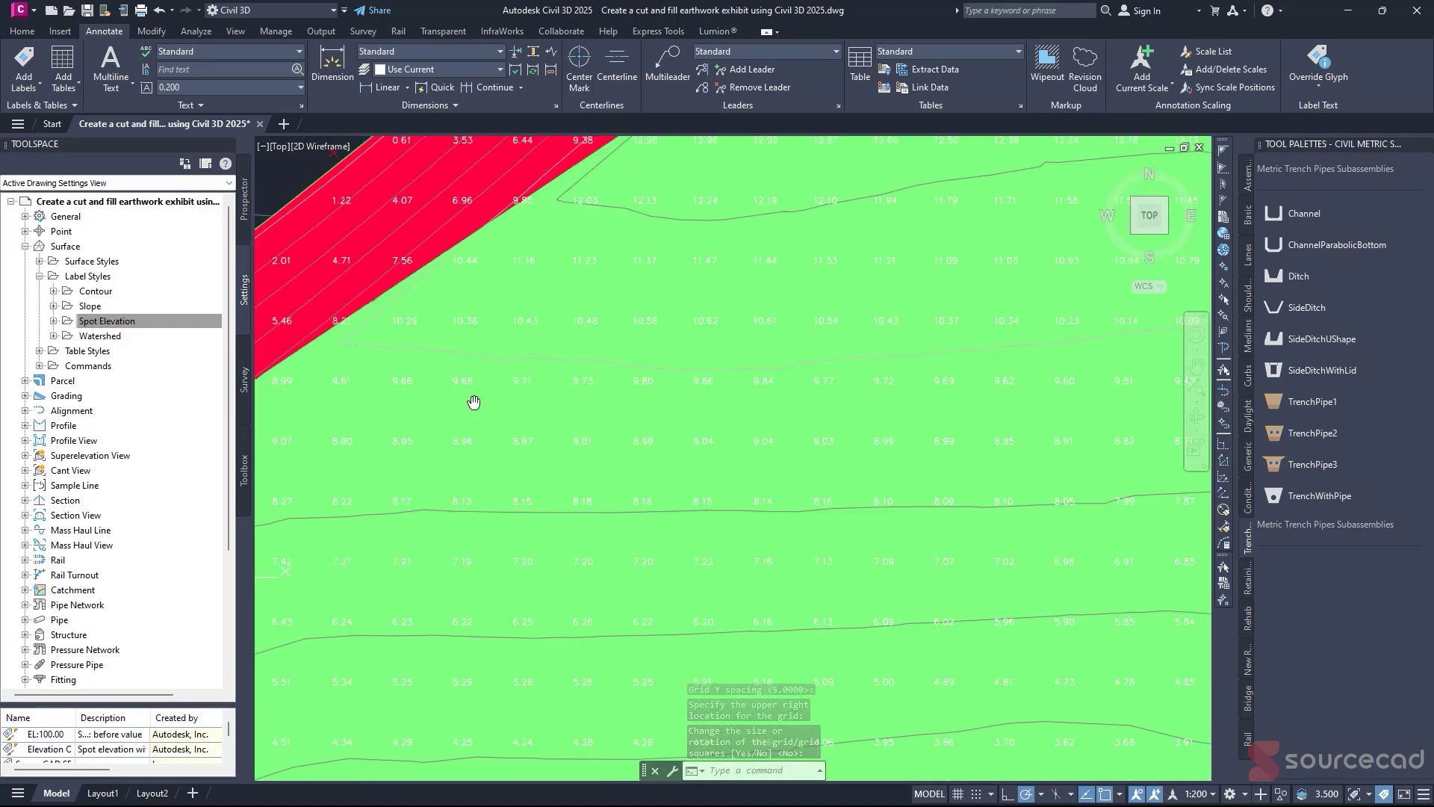
{"action": "scroll", "coordinate": [473, 397], "scroll_direction": "down", "scroll_amount": 4}
{"action": "scroll", "coordinate": [598, 359], "scroll_direction": "up", "scroll_amount": 2}
{"action": "scroll", "coordinate": [882, 437], "scroll_direction": "up", "scroll_amount": 3}
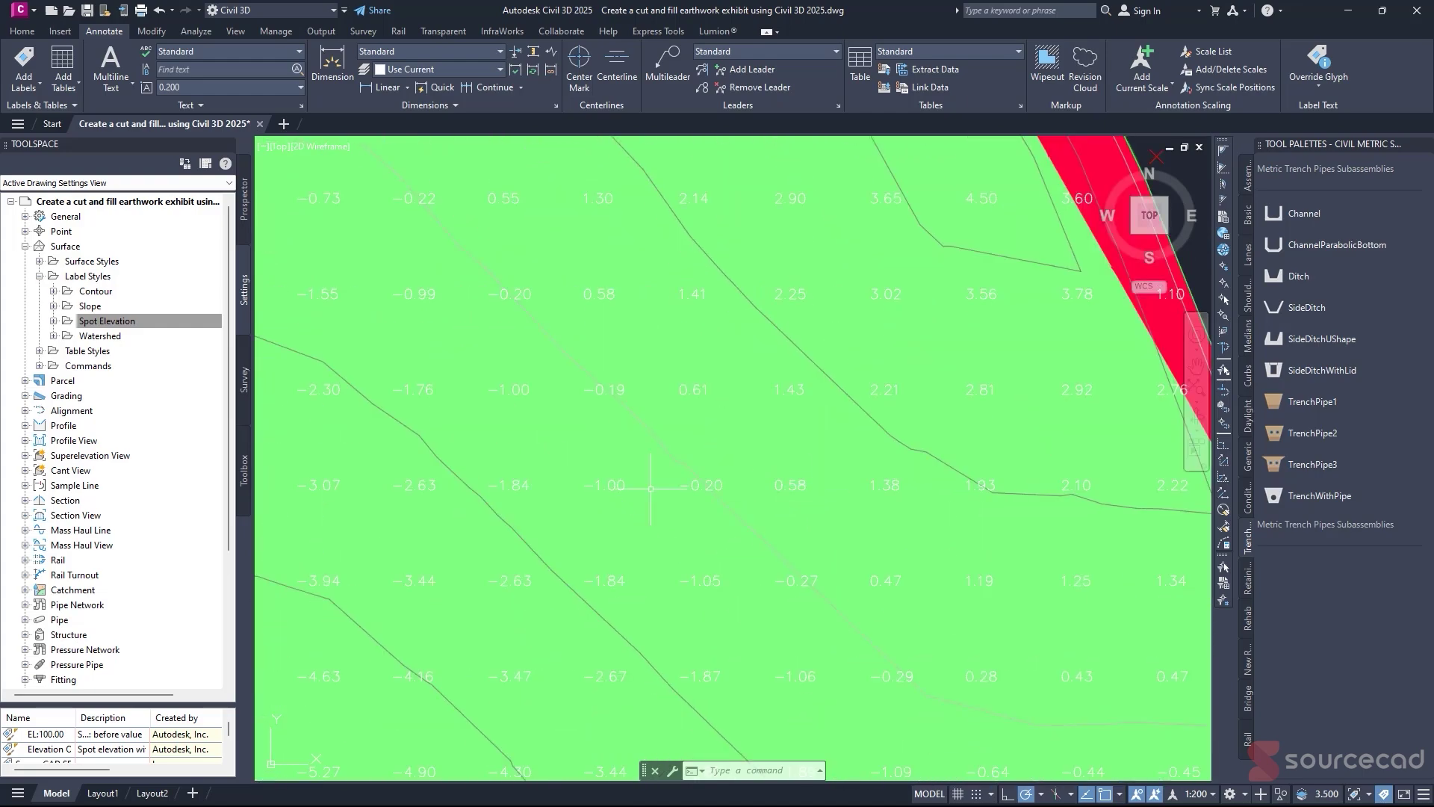
{"action": "scroll", "coordinate": [882, 436], "scroll_direction": "down", "scroll_amount": 2}
{"action": "scroll", "coordinate": [882, 436], "scroll_direction": "up", "scroll_amount": 2}
{"action": "scroll", "coordinate": [881, 436], "scroll_direction": "down", "scroll_amount": 5}
{"action": "scroll", "coordinate": [505, 316], "scroll_direction": "up", "scroll_amount": 6}
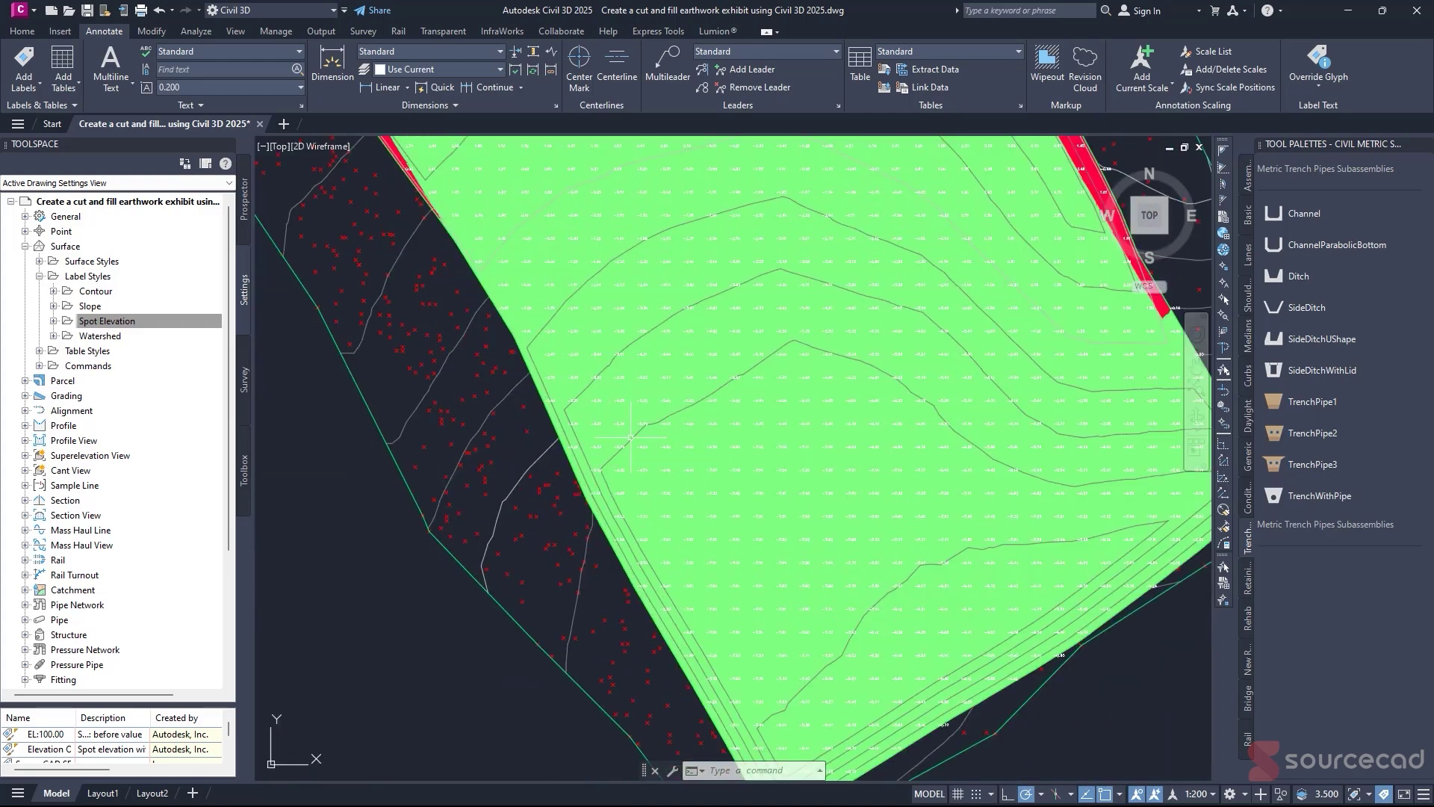
{"action": "scroll", "coordinate": [678, 610], "scroll_direction": "down", "scroll_amount": 5}
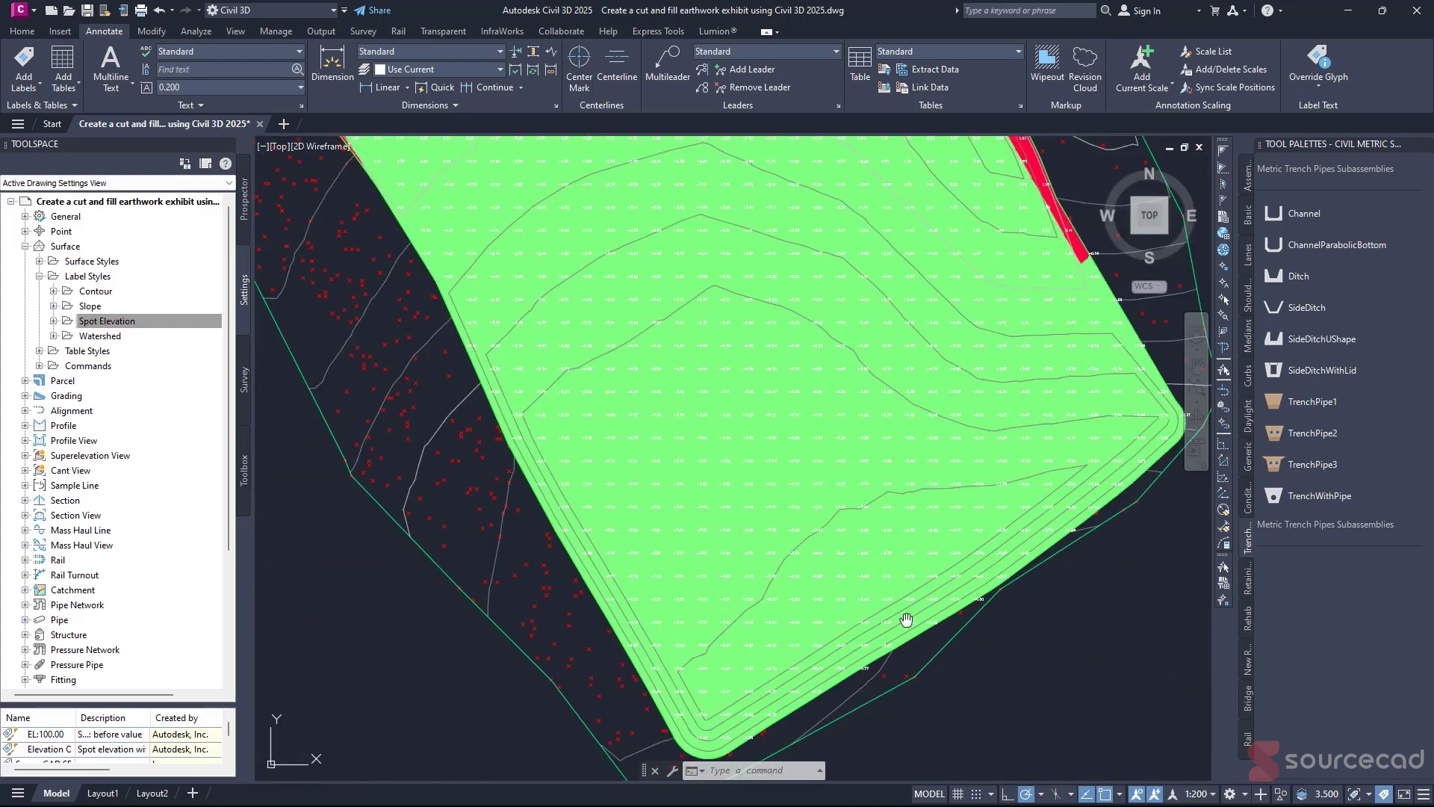
{"action": "scroll", "coordinate": [904, 621], "scroll_direction": "up", "scroll_amount": 1}
{"action": "scroll", "coordinate": [779, 545], "scroll_direction": "up", "scroll_amount": 5}
{"action": "scroll", "coordinate": [780, 545], "scroll_direction": "down", "scroll_amount": 5}
{"action": "scroll", "coordinate": [836, 477], "scroll_direction": "up", "scroll_amount": 1}
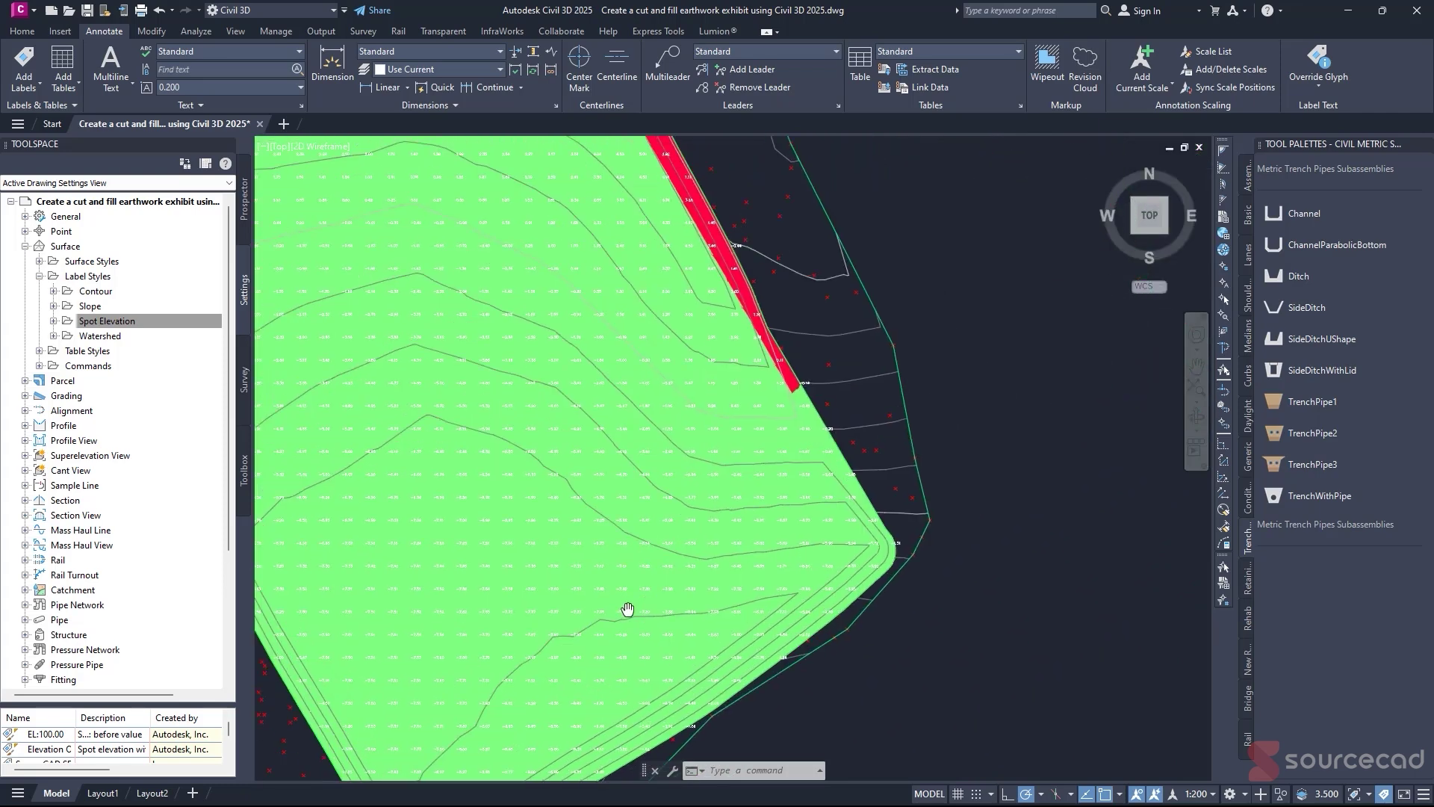
{"action": "scroll", "coordinate": [735, 587], "scroll_direction": "down", "scroll_amount": 2}
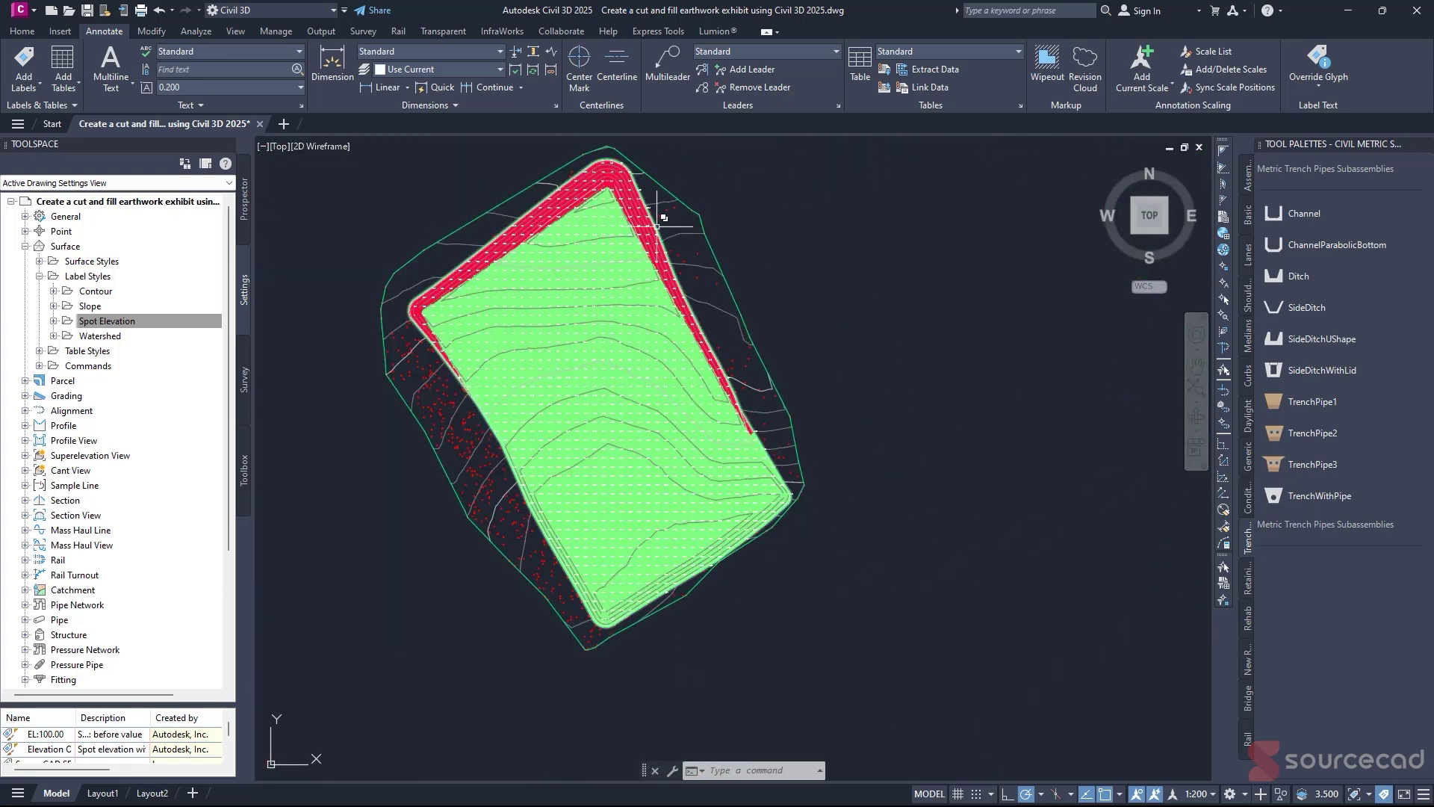
{"action": "left_click", "coordinate": [658, 203]}
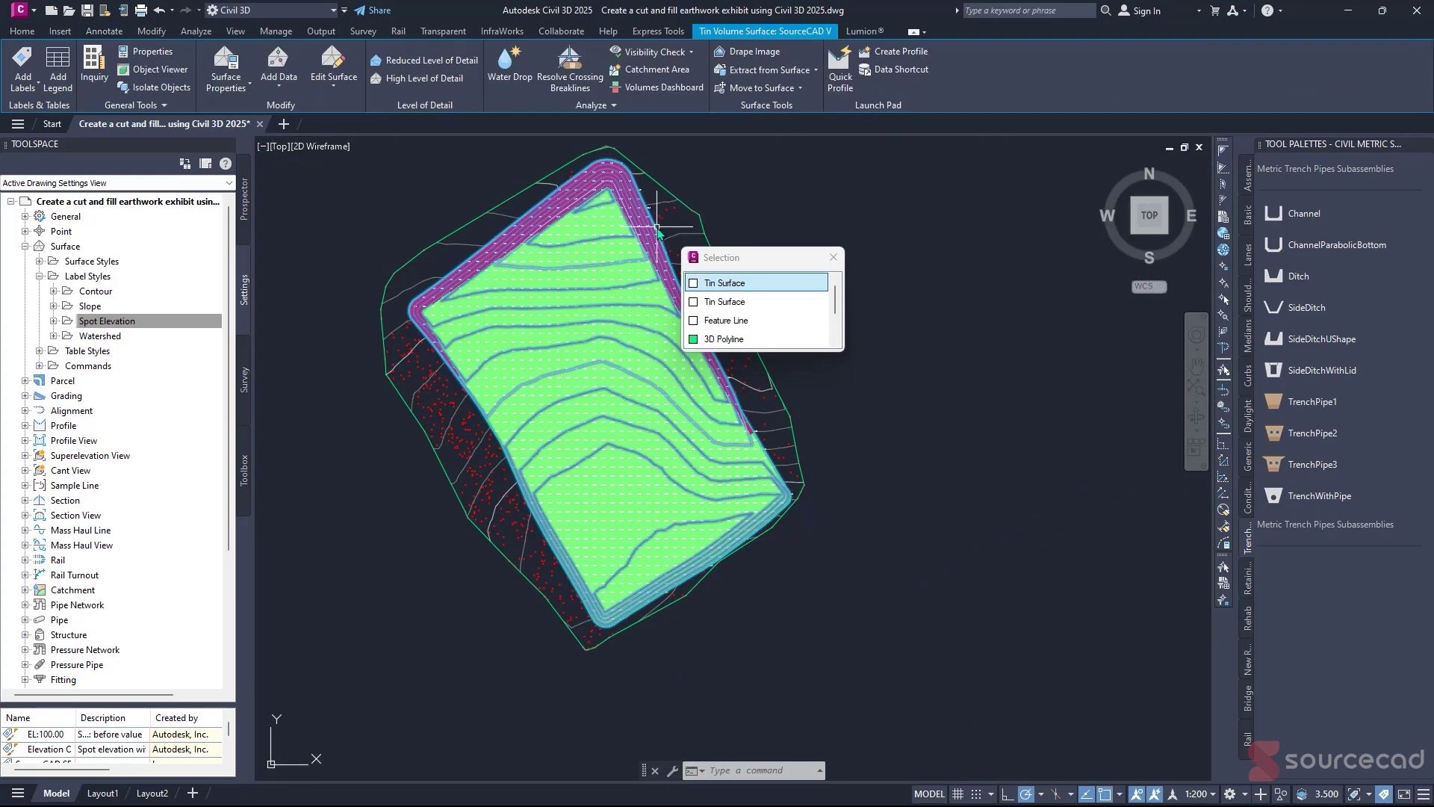
{"action": "left_click", "coordinate": [763, 289]}
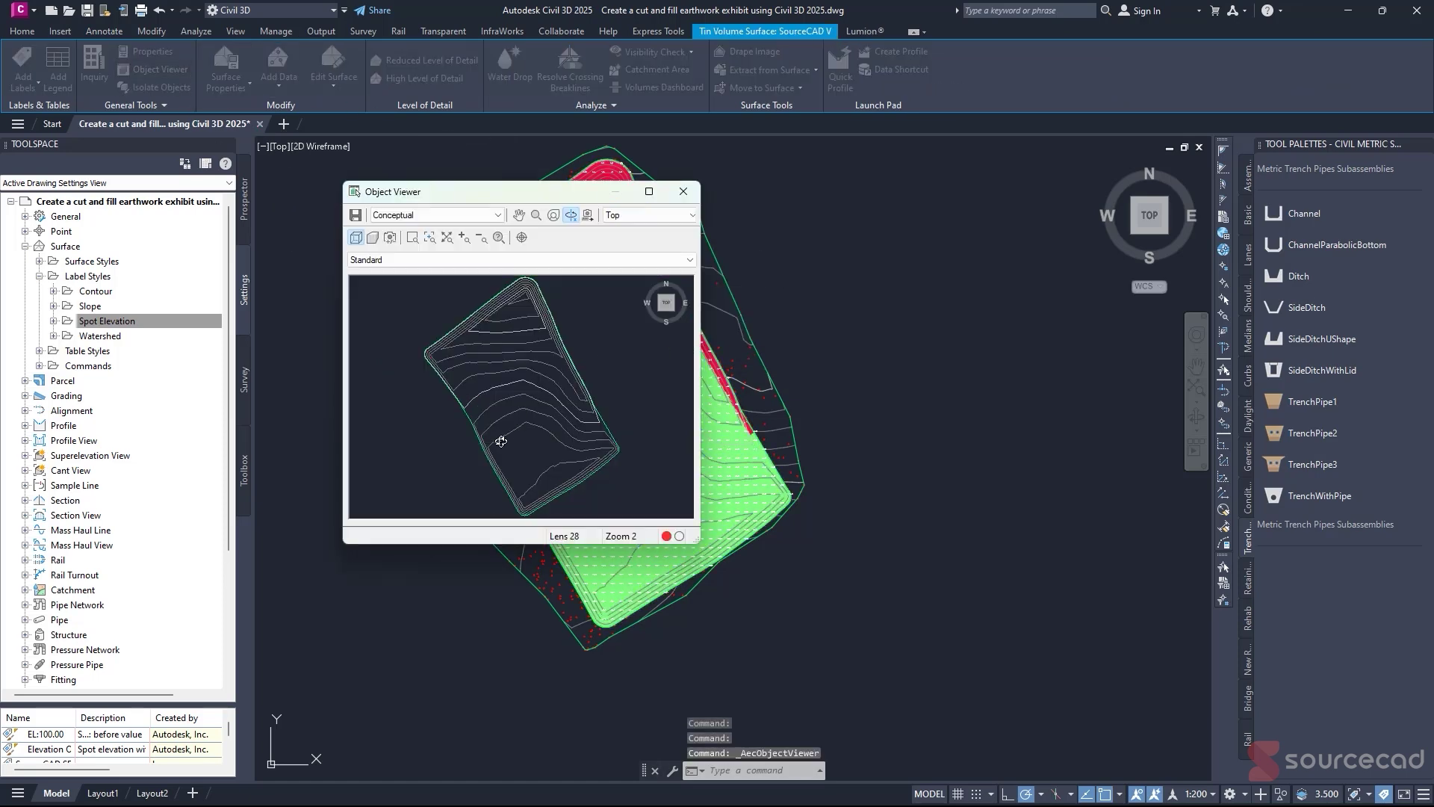
{"action": "left_click_drag", "start_coordinate": [514, 466], "coordinate": [496, 358]}
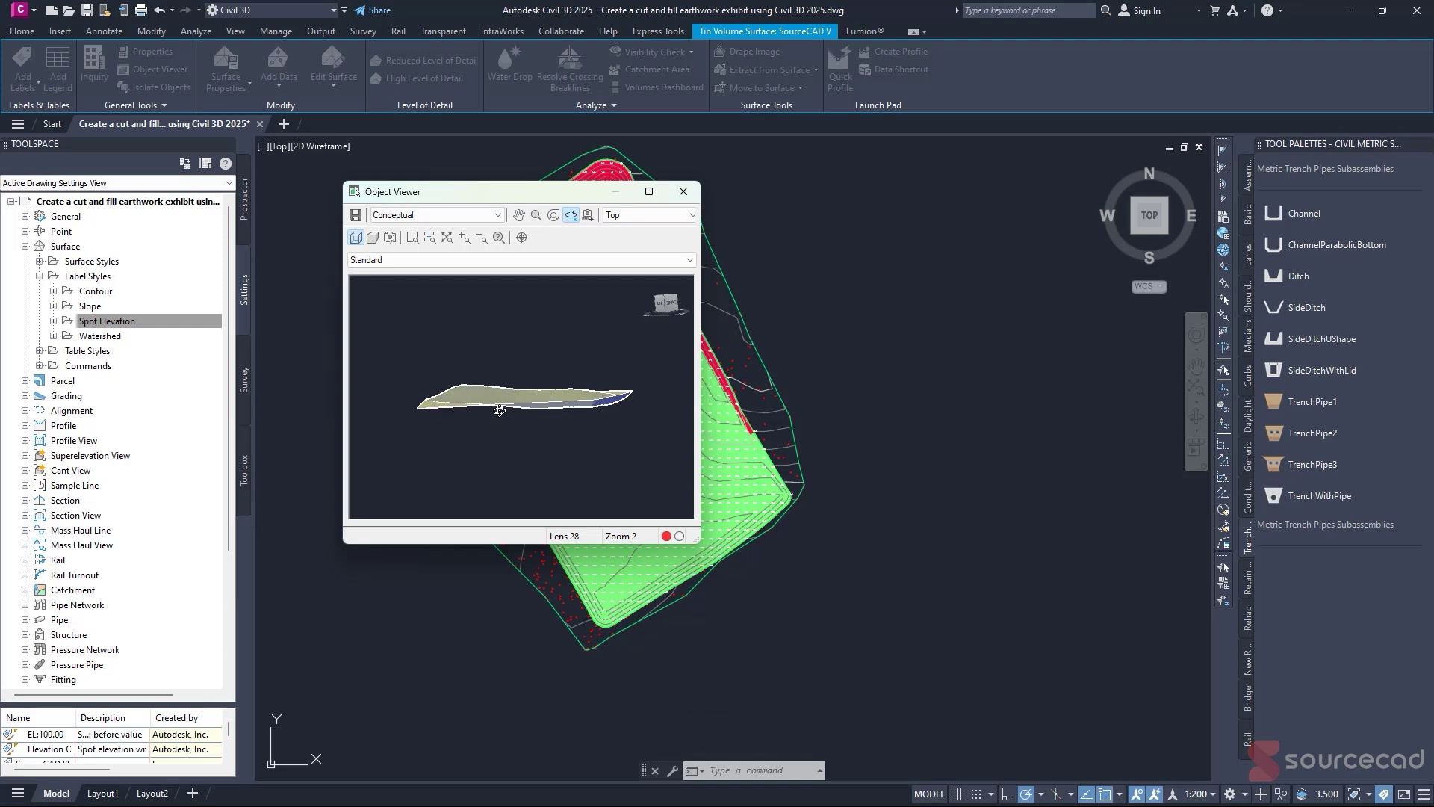
{"action": "left_click", "coordinate": [682, 191]}
{"action": "scroll", "coordinate": [763, 462], "scroll_direction": "up", "scroll_amount": 2}
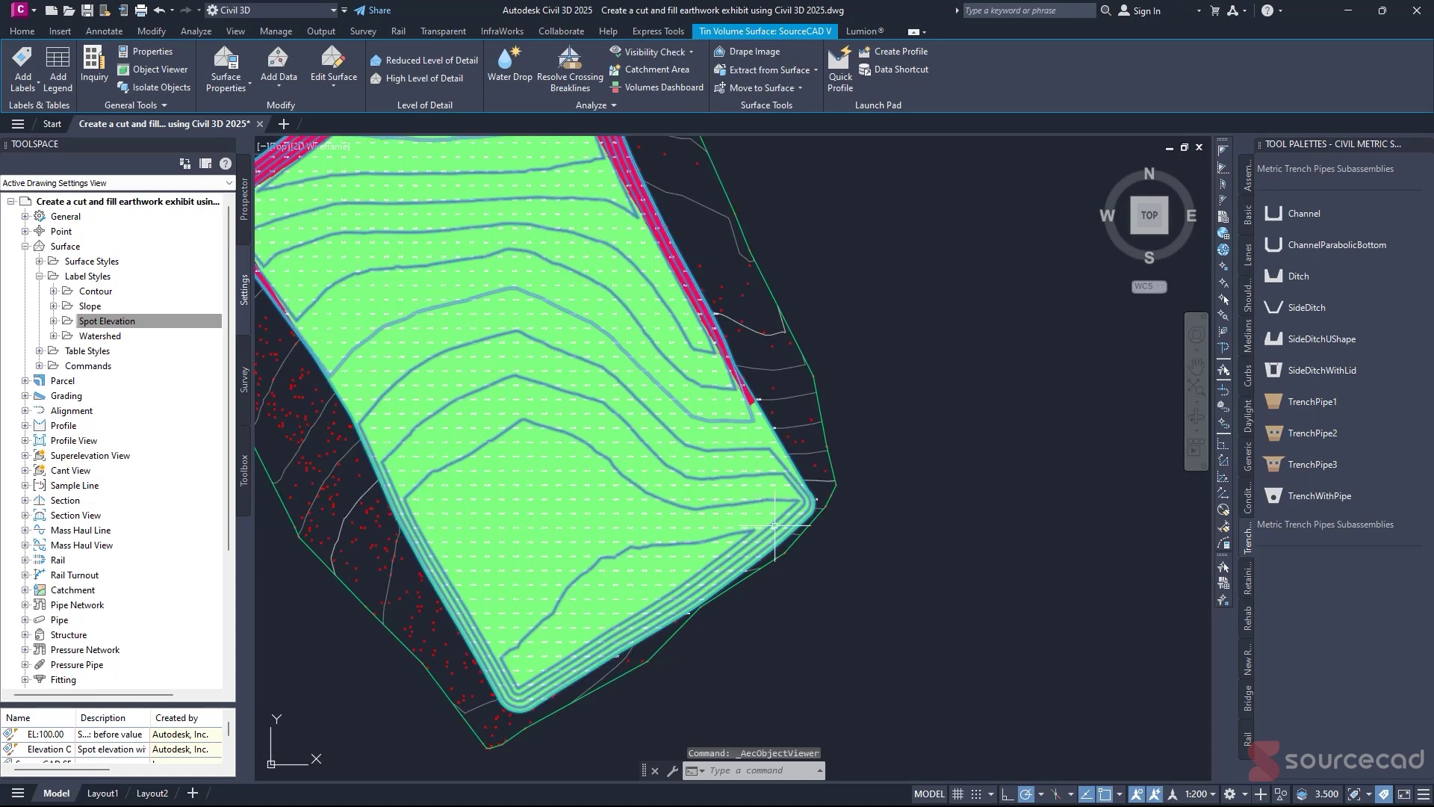
{"action": "scroll", "coordinate": [615, 362], "scroll_direction": "down", "scroll_amount": 3}
{"action": "key", "text": "Escape"}
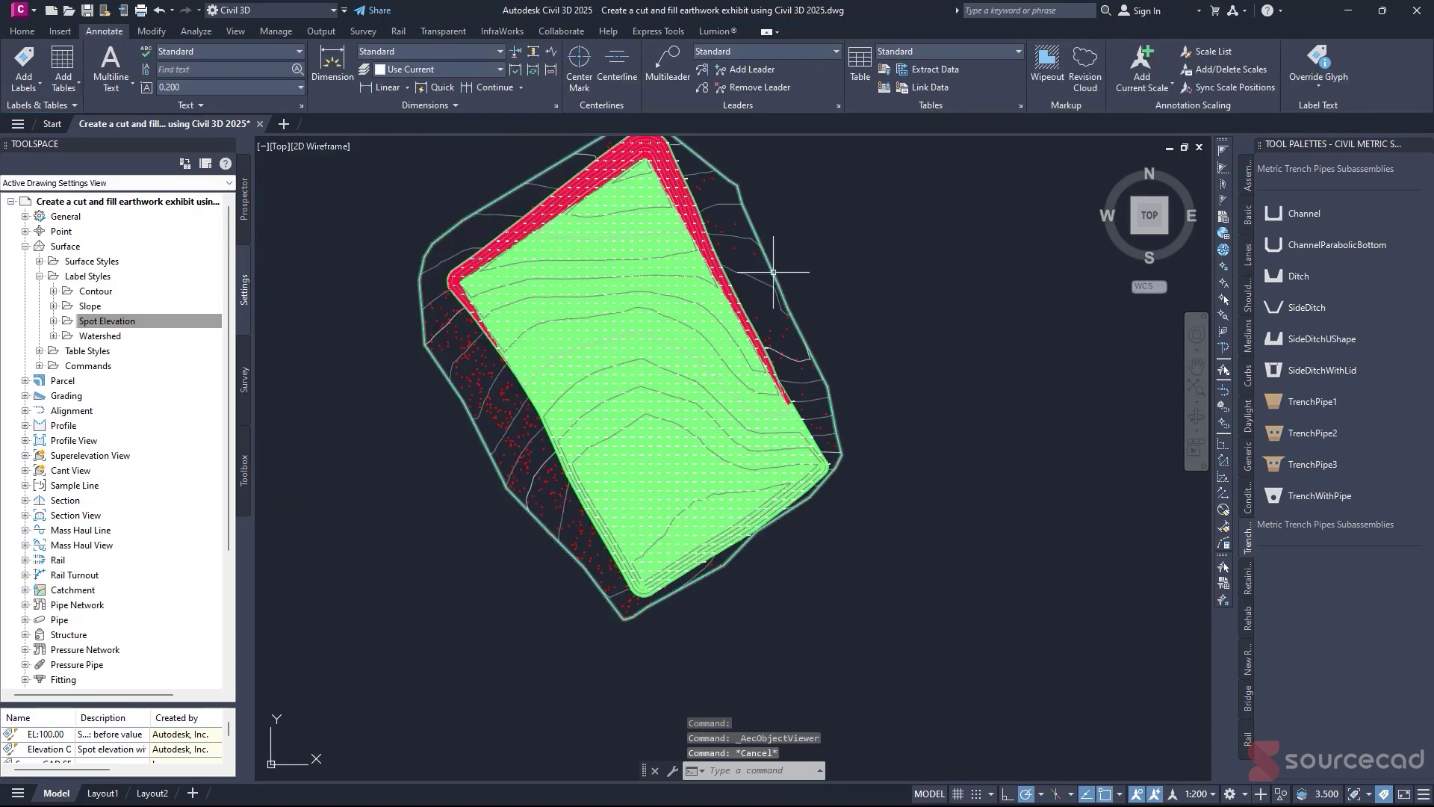
{"action": "left_click", "coordinate": [244, 200]}
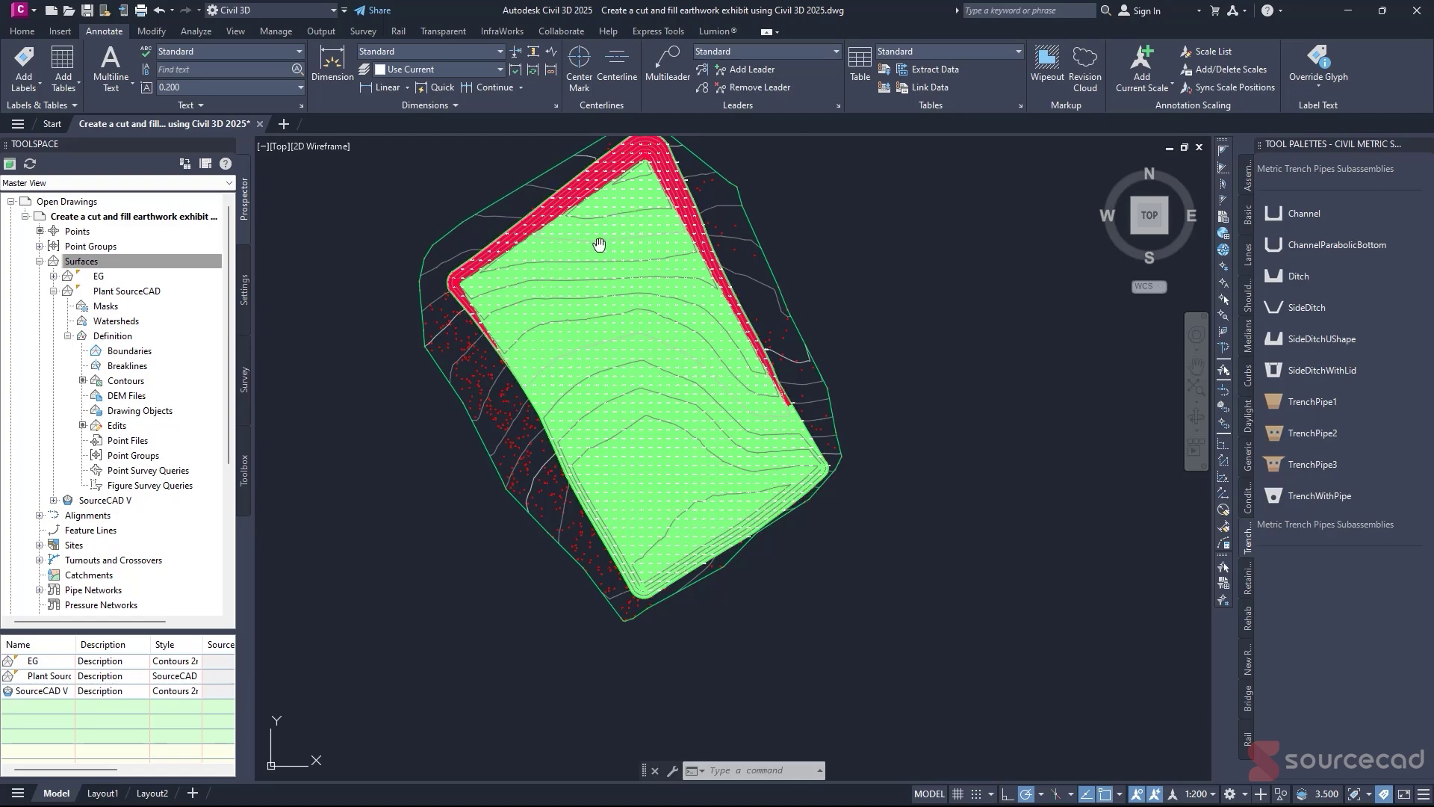
{"action": "middle_click_drag", "start_coordinate": [598, 239], "coordinate": [611, 280]}
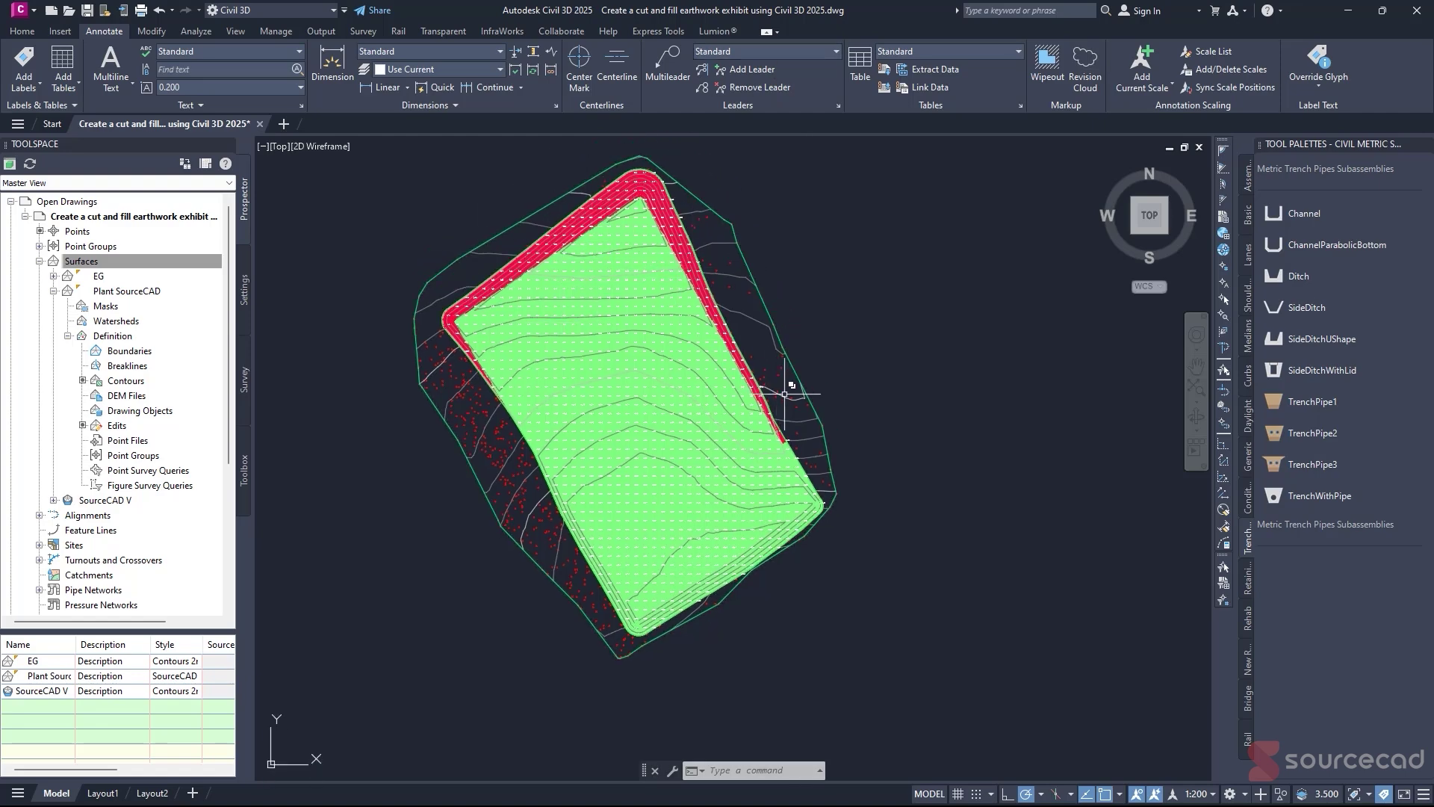
{"action": "scroll", "coordinate": [572, 207], "scroll_direction": "up", "scroll_amount": 2}
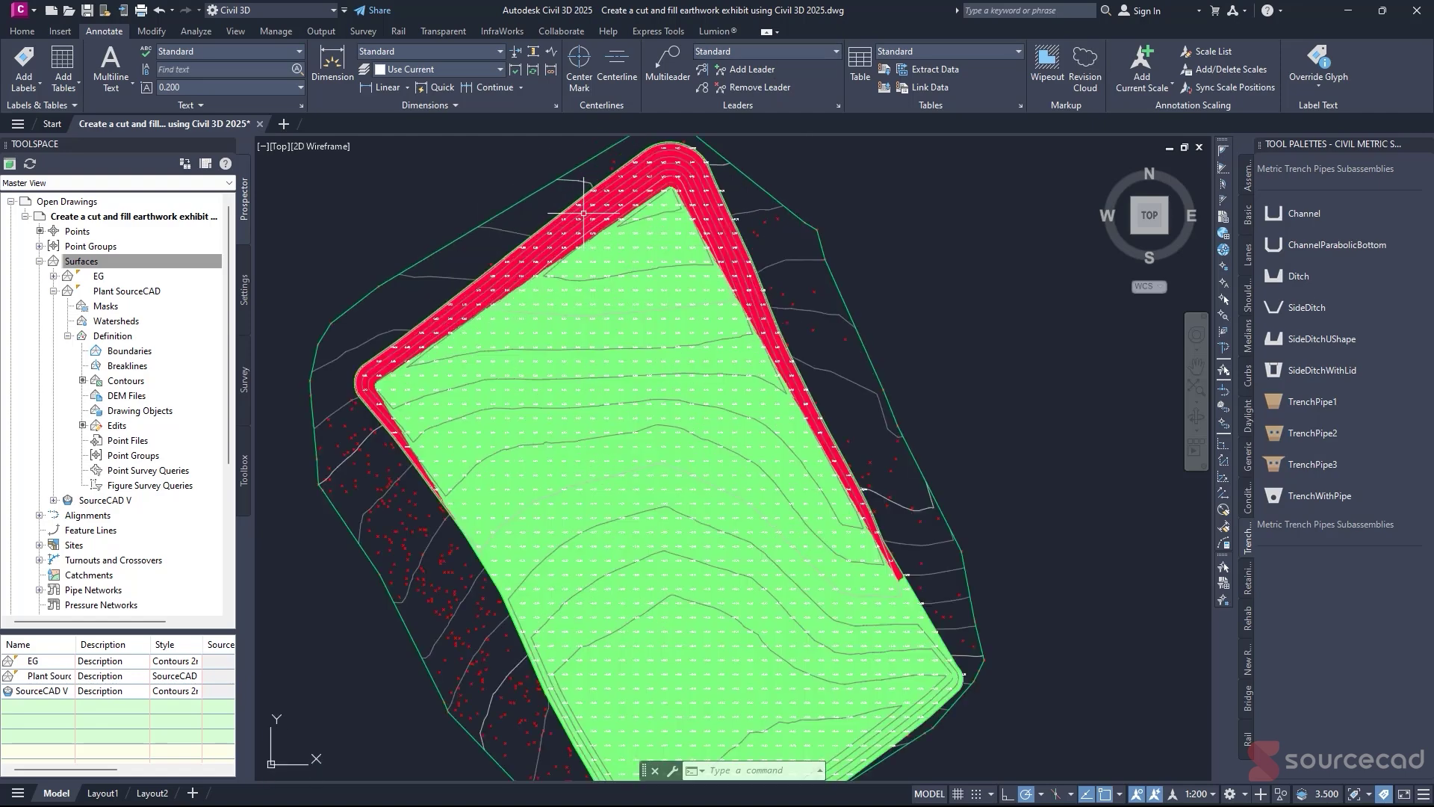
{"action": "left_click", "coordinate": [569, 208]}
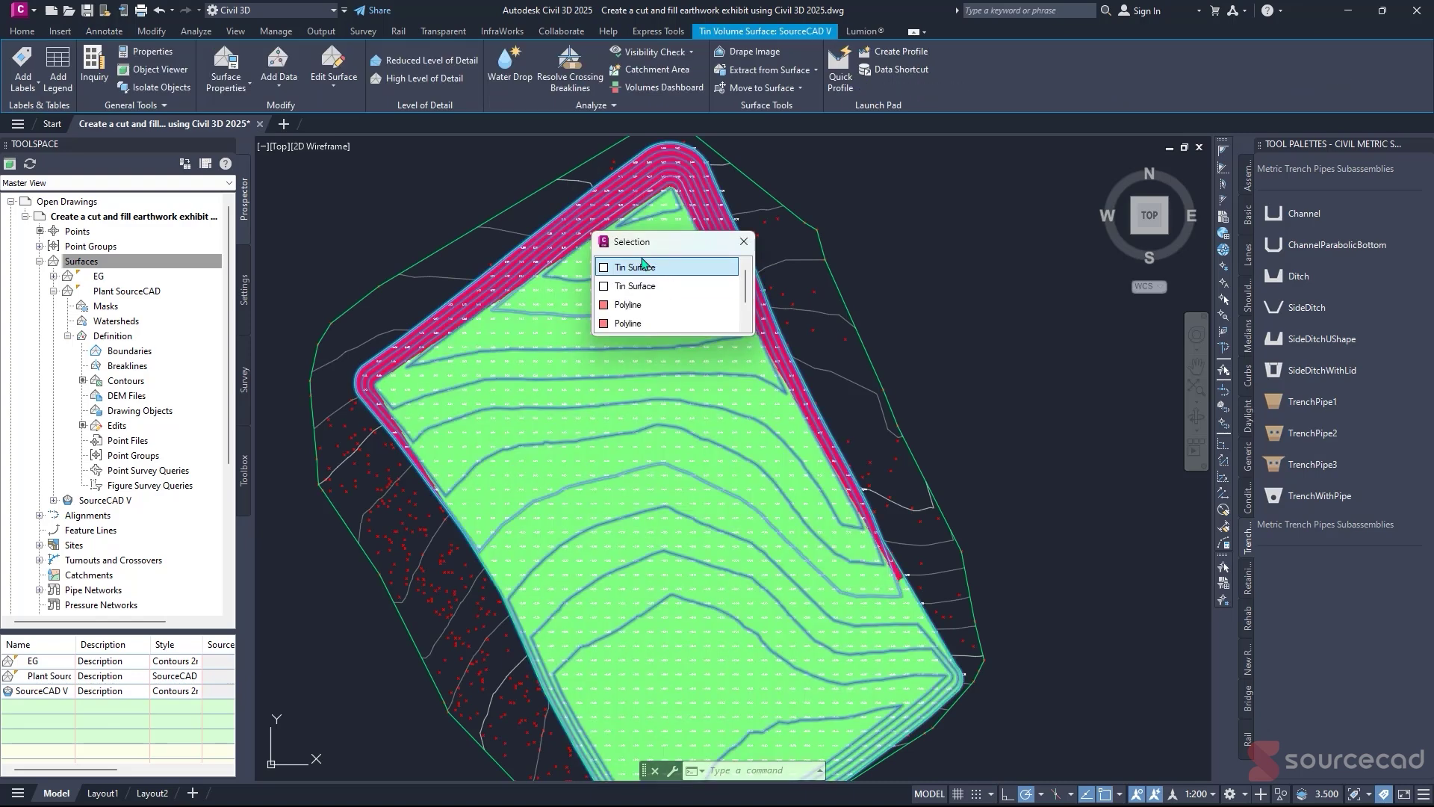
{"action": "key", "text": "Escape"}
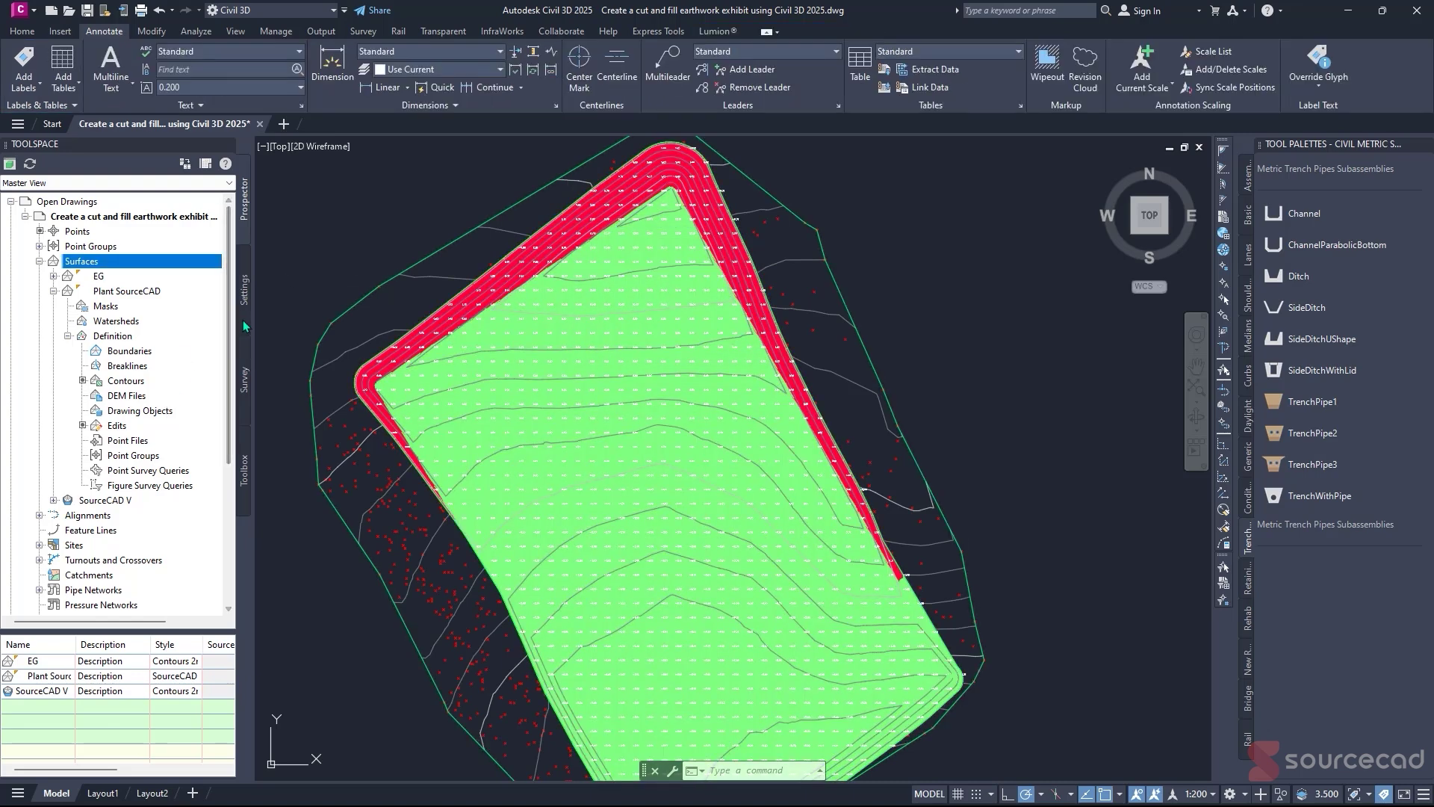
{"action": "left_click", "coordinate": [243, 314]}
- Expand the Spot Elevation label styles and cancel a new Expression without creating it
{"action": "left_click", "coordinate": [53, 321]}
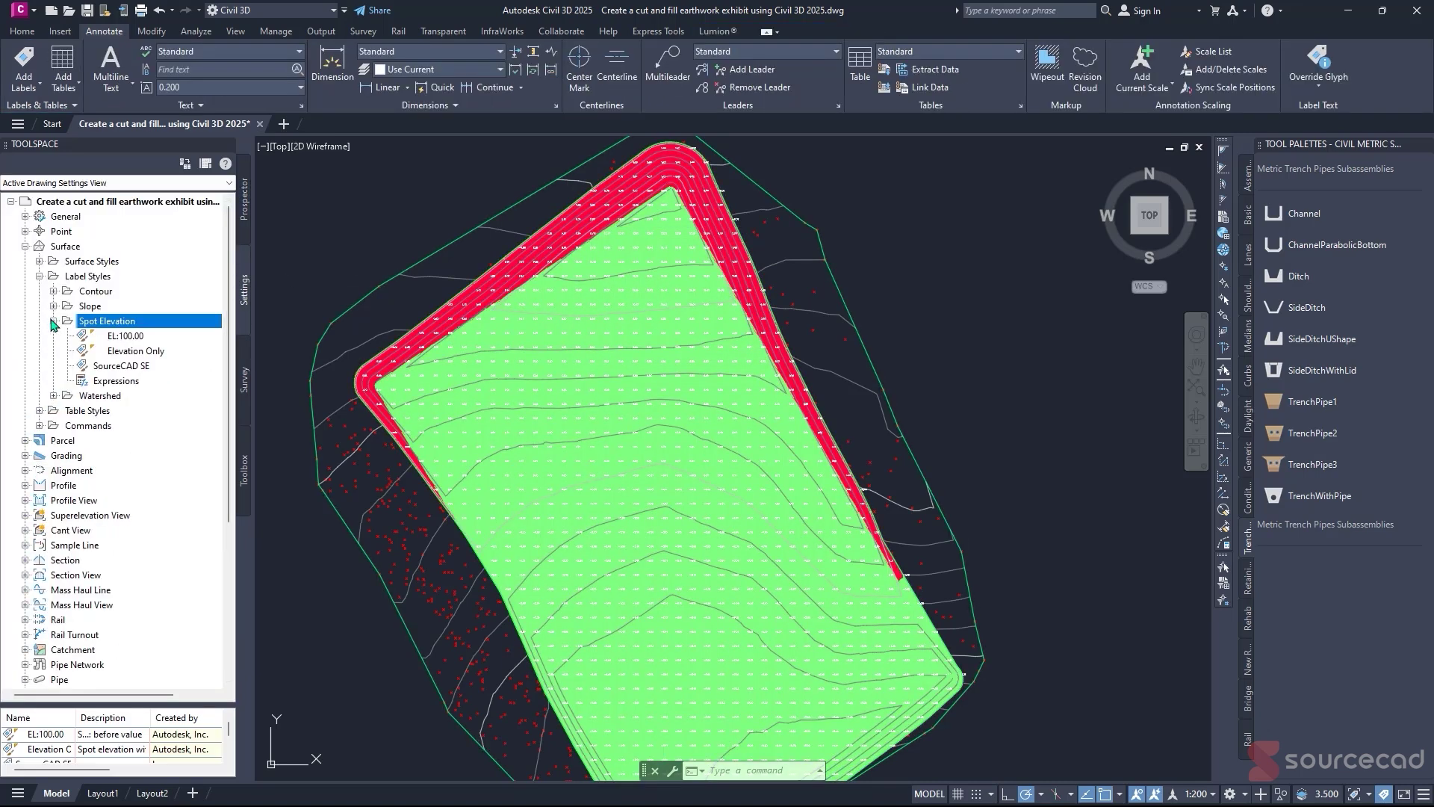
{"action": "right_click", "coordinate": [126, 386]}
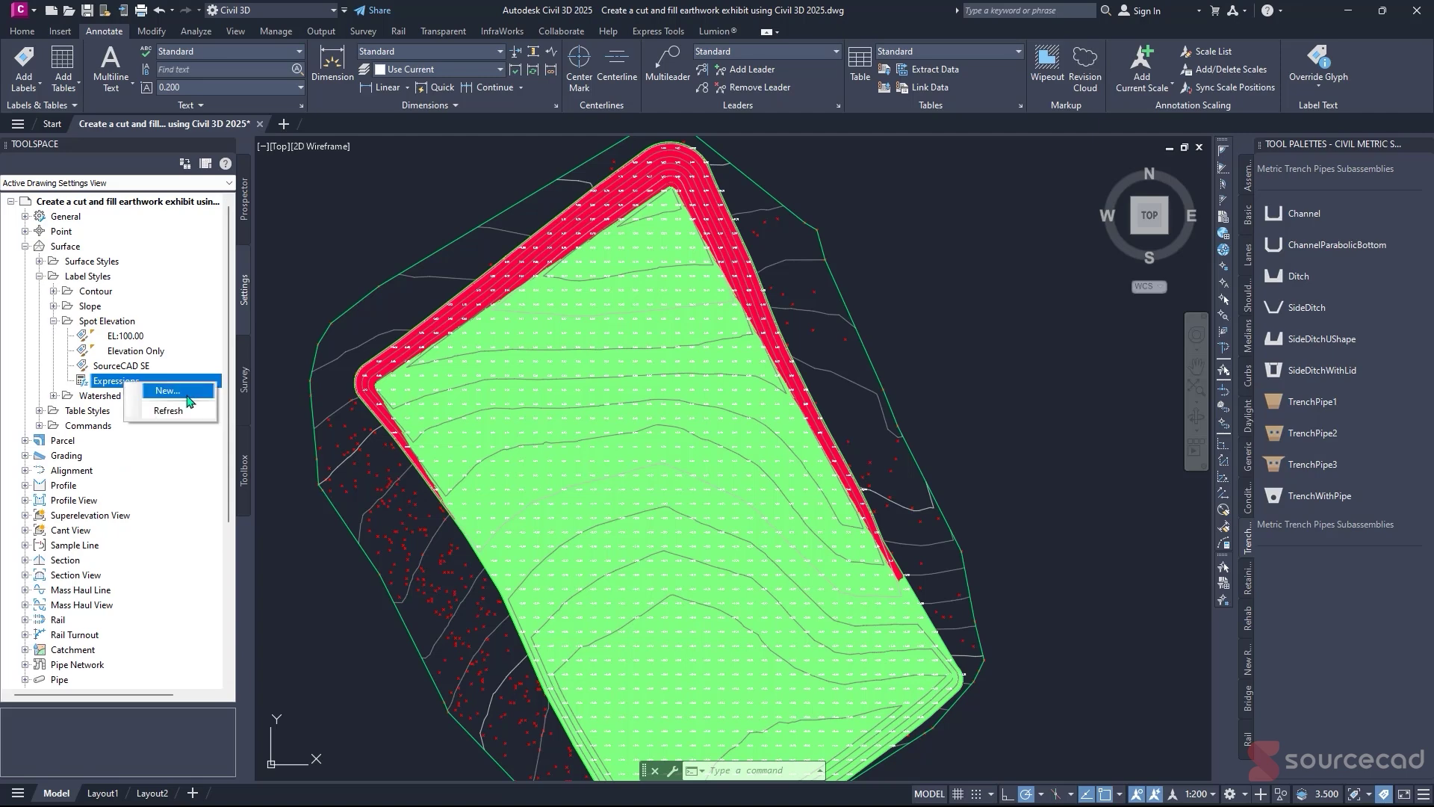
{"action": "left_click", "coordinate": [187, 396]}
{"action": "left_click_drag", "start_coordinate": [672, 242], "coordinate": [912, 272]}
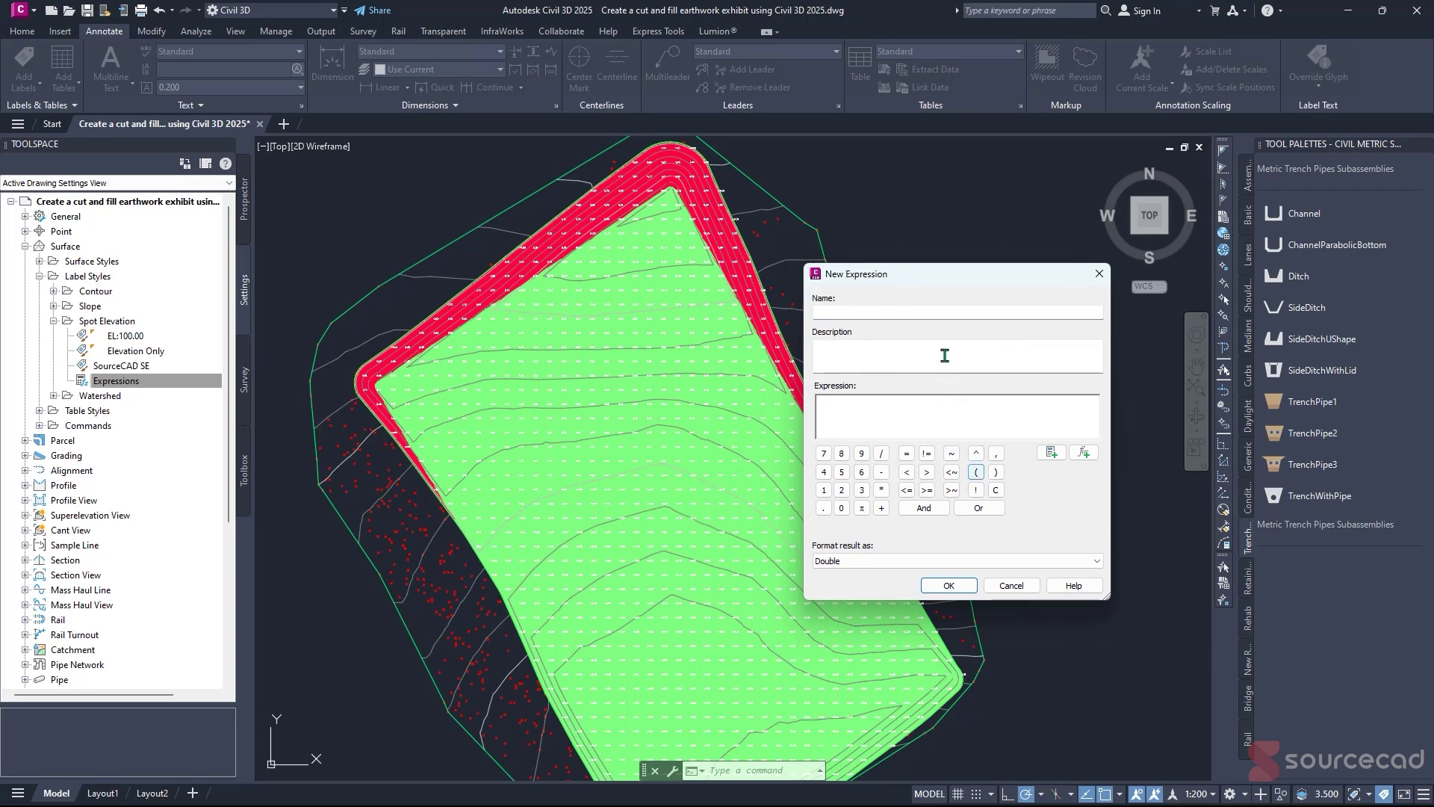
{"action": "left_click", "coordinate": [1099, 274]}
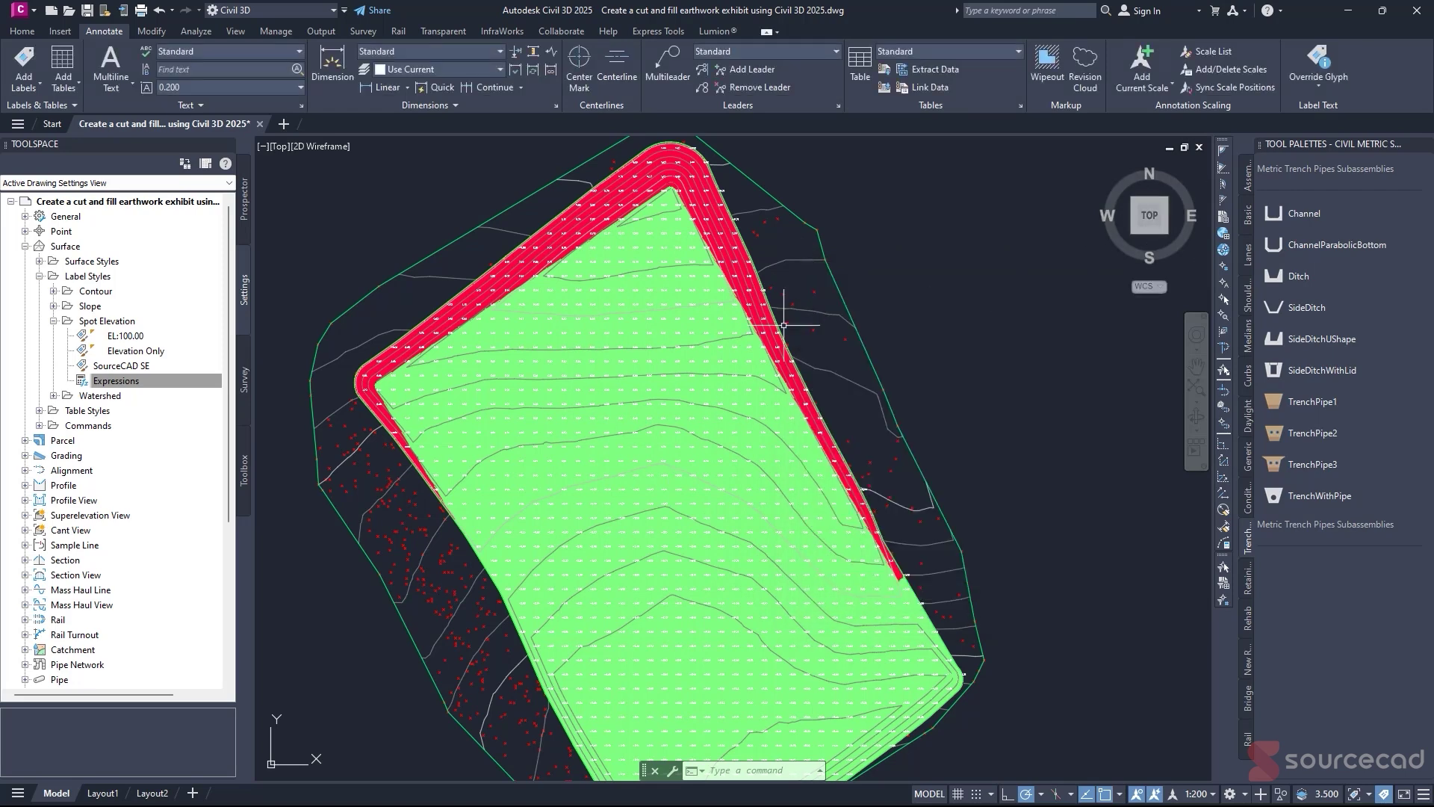
- Inspect the TIN volume surface's properties and close them unchanged
{"action": "left_click", "coordinate": [419, 314]}
{"action": "left_click", "coordinate": [564, 389]}
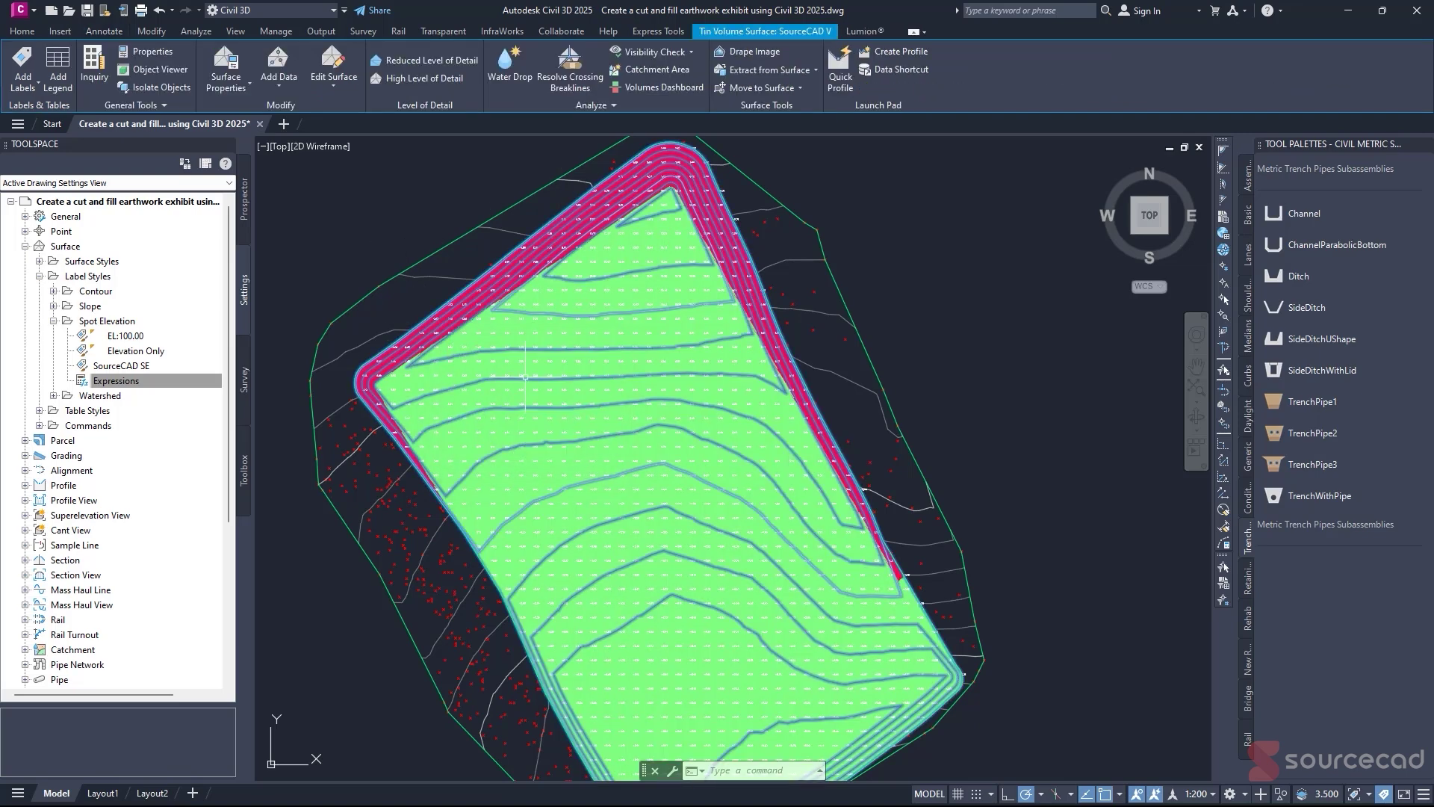
{"action": "left_click", "coordinate": [226, 66]}
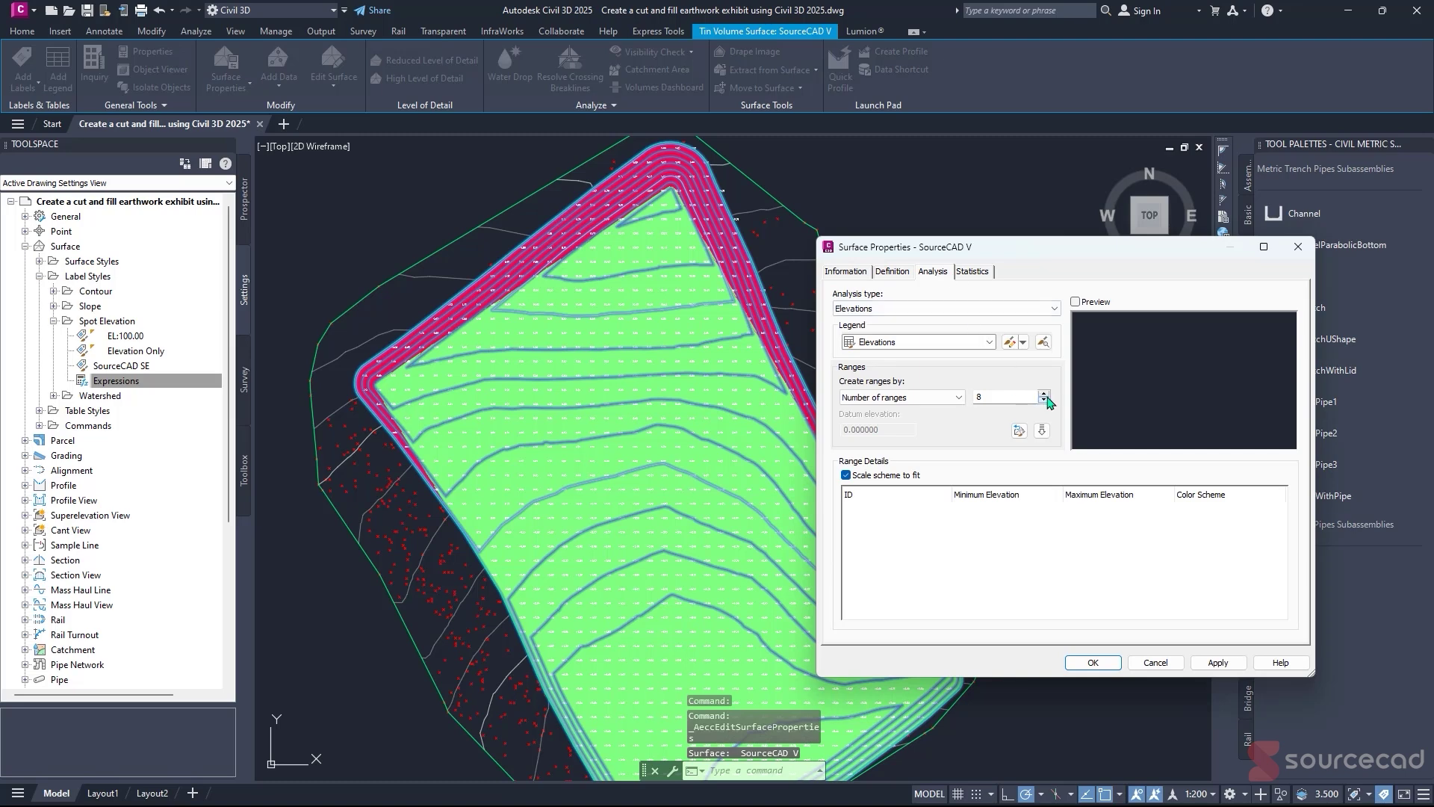
{"action": "left_click", "coordinate": [1296, 248]}
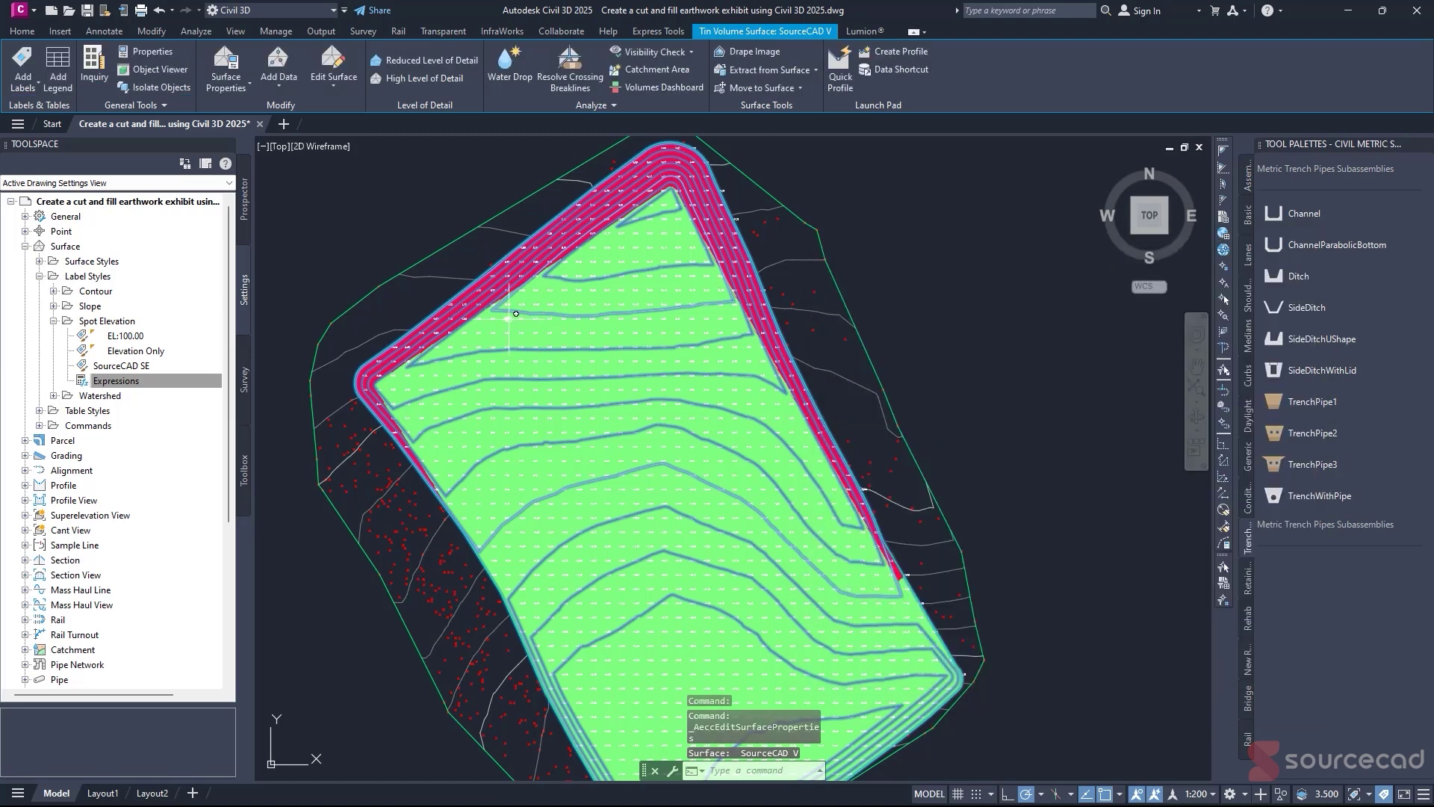
- Run a three-range elevation analysis on Plant SourceCAD and apply the banding
{"action": "left_click", "coordinate": [237, 217]}
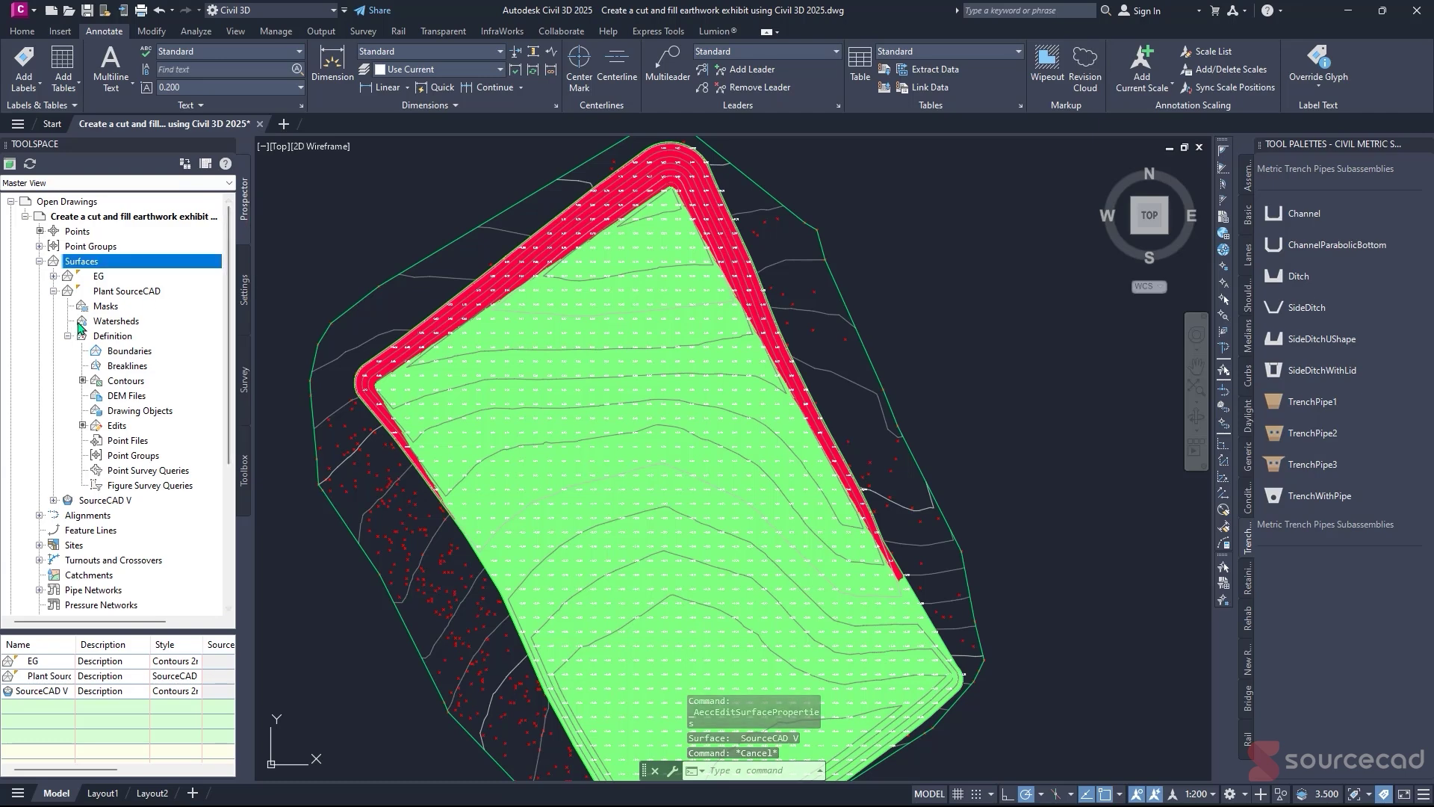
{"action": "right_click", "coordinate": [126, 294]}
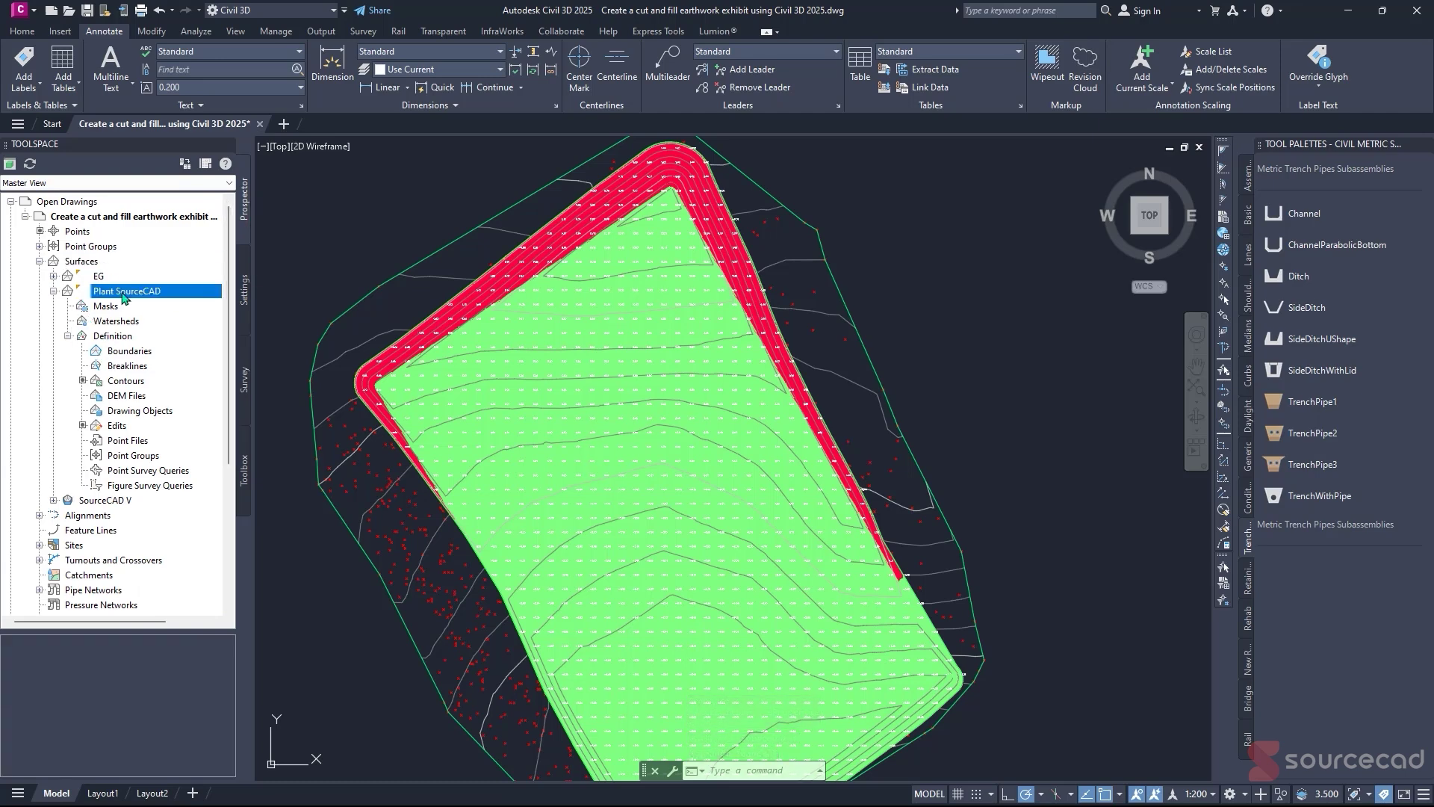
{"action": "left_click", "coordinate": [187, 302]}
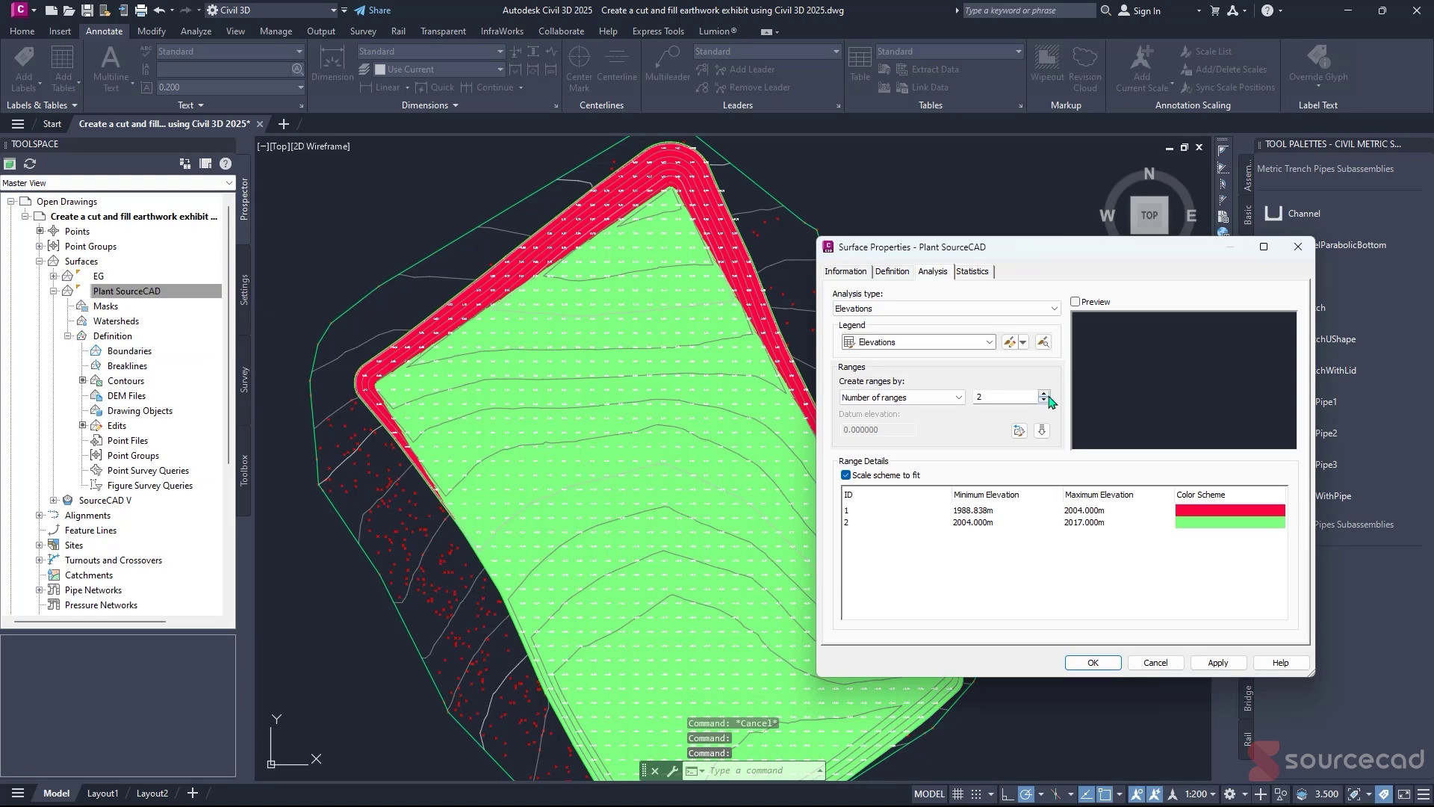
{"action": "left_click", "coordinate": [1045, 436]}
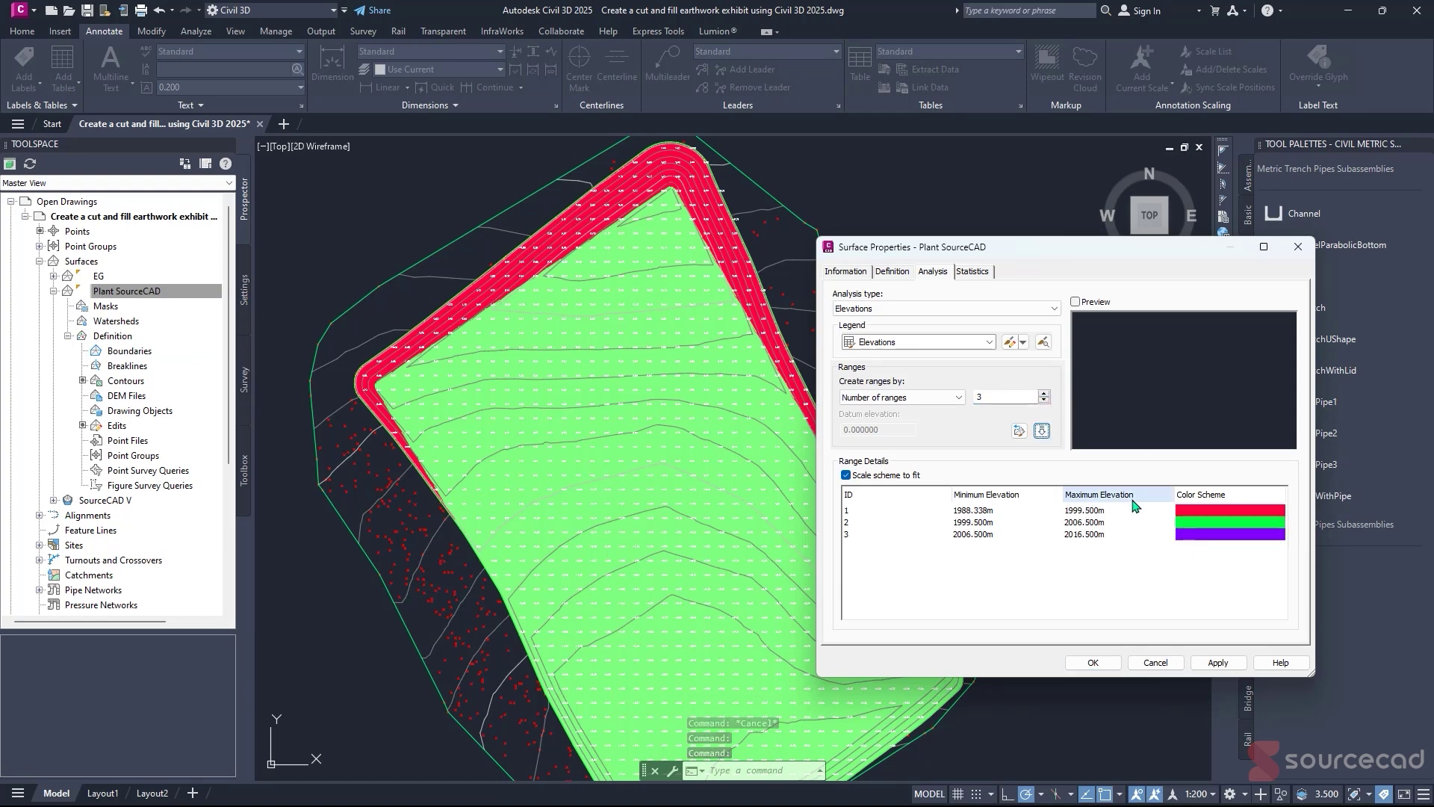
{"action": "left_click", "coordinate": [1218, 663]}
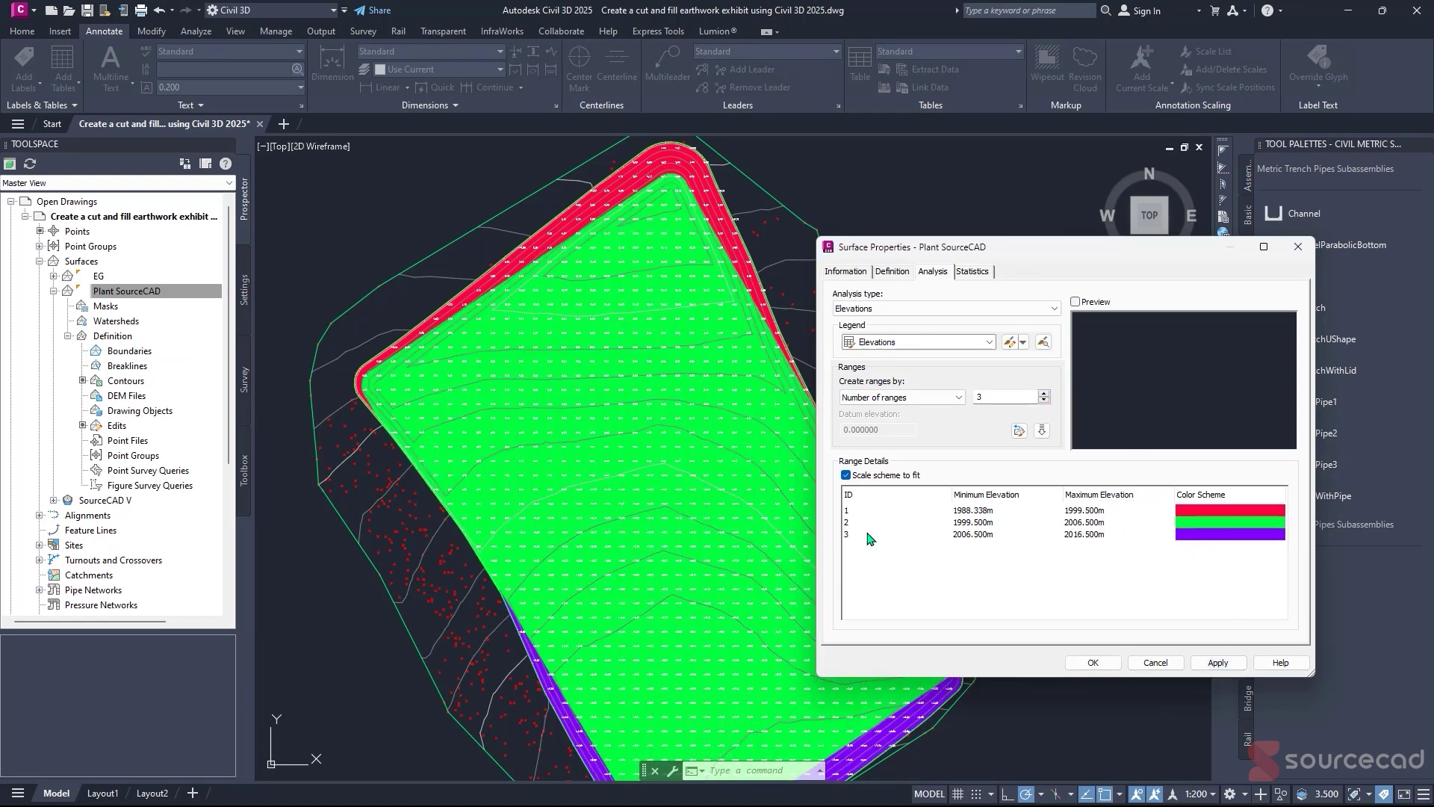
{"action": "left_click", "coordinate": [1092, 662]}
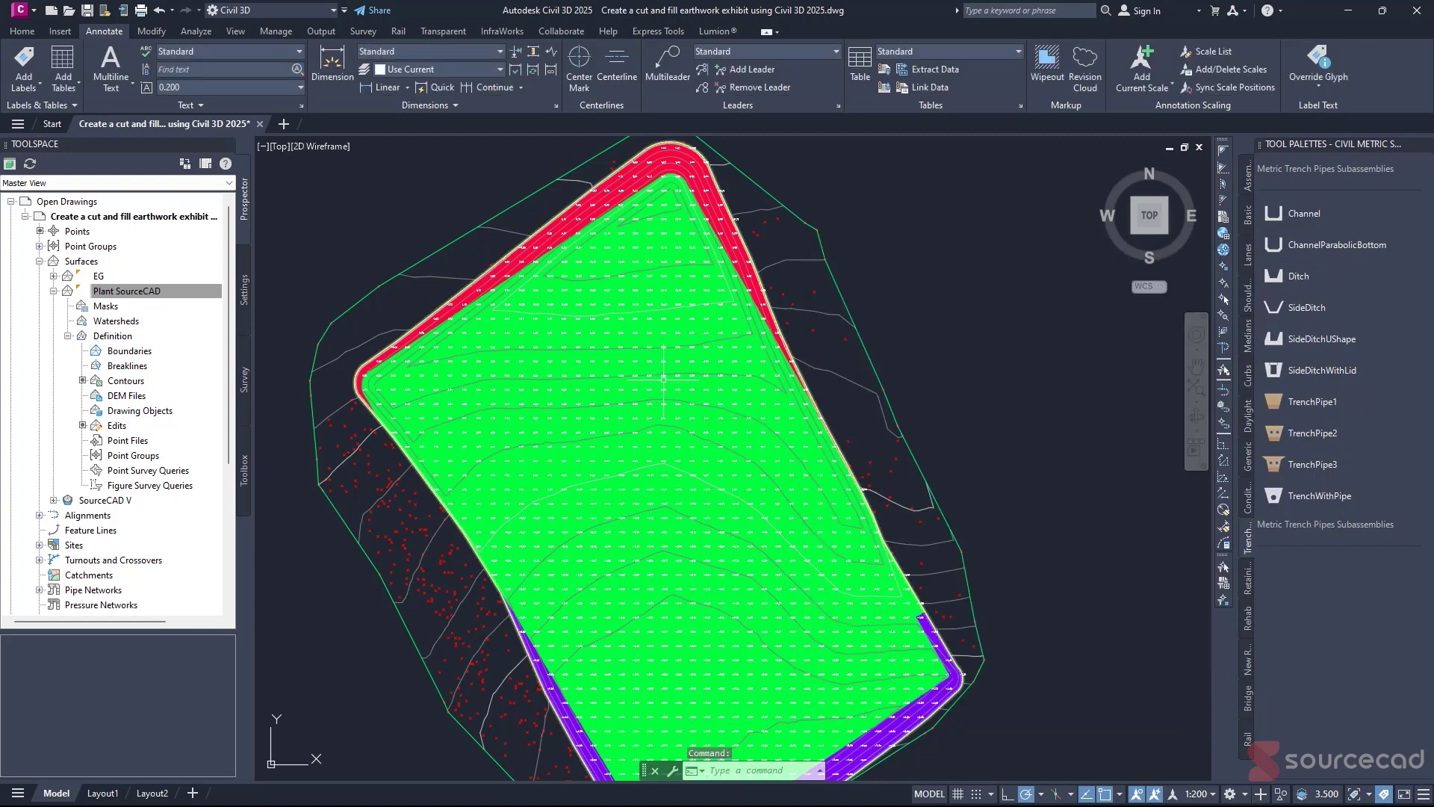
{"action": "scroll", "coordinate": [619, 372], "scroll_direction": "down", "scroll_amount": 3}
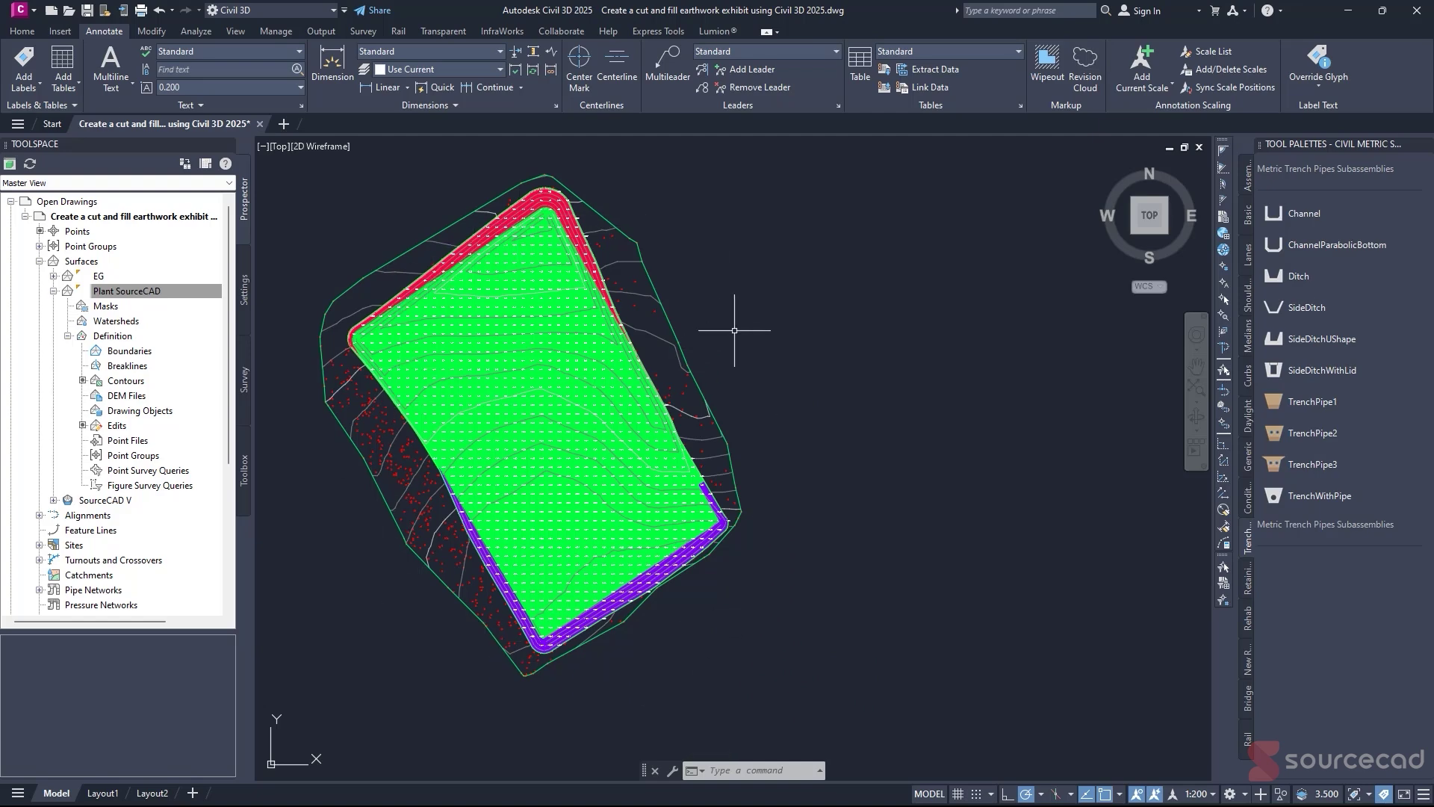
{"action": "scroll", "coordinate": [734, 359], "scroll_direction": "up", "scroll_amount": 5}
{"action": "scroll", "coordinate": [742, 419], "scroll_direction": "down", "scroll_amount": 4}
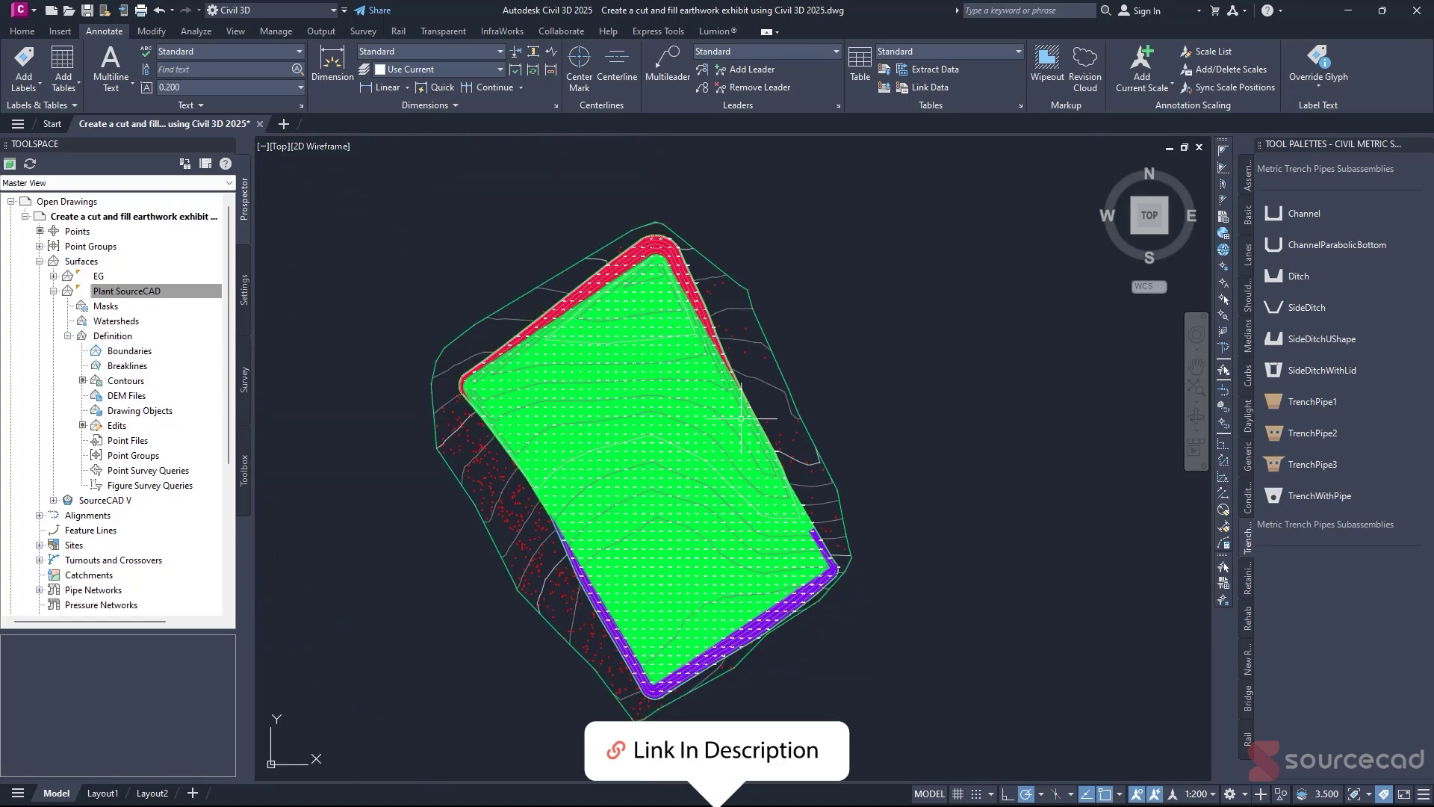
{"action": "middle_click_drag", "start_coordinate": [742, 418], "coordinate": [718, 402]}
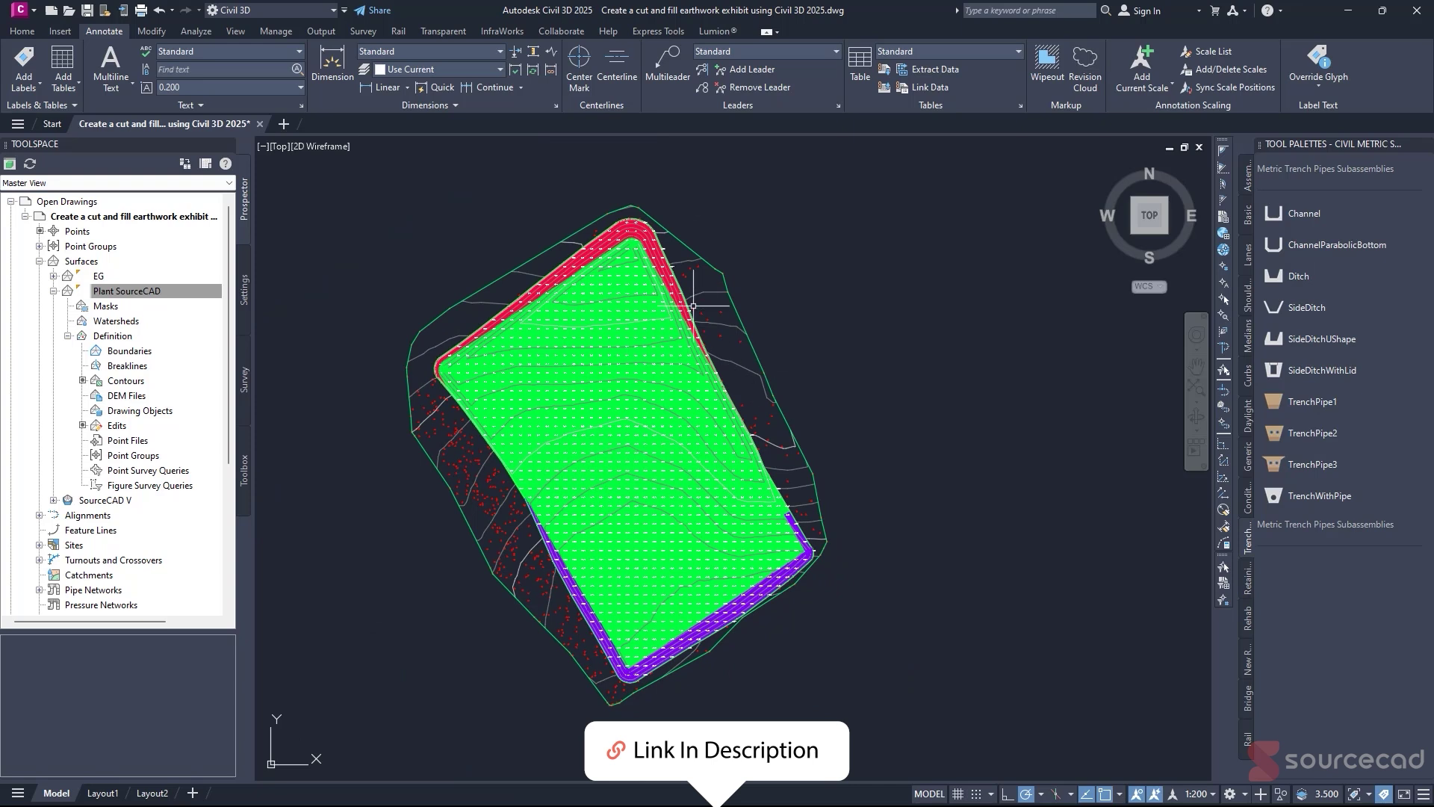